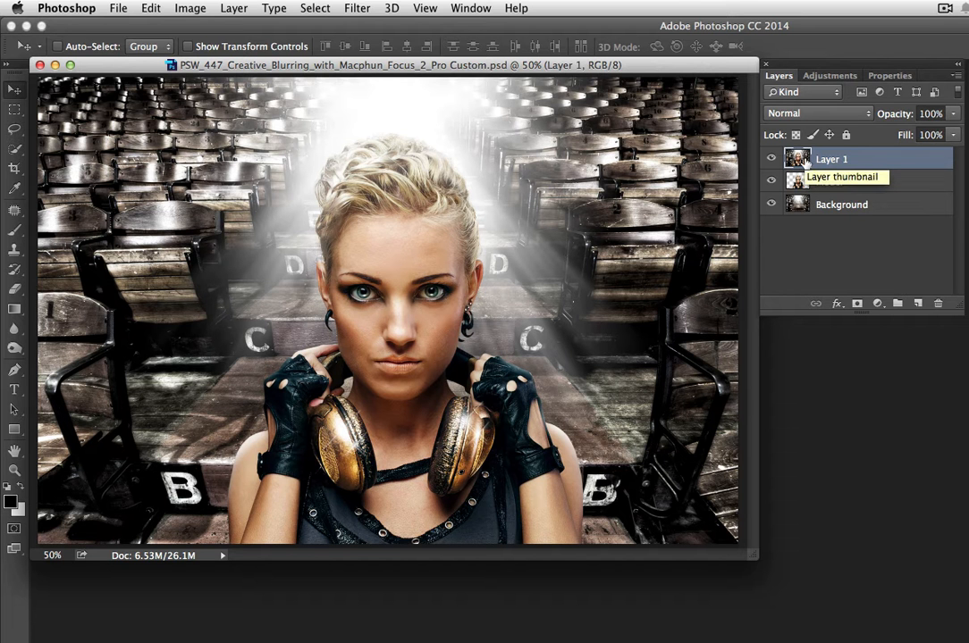
Open Layer 1 in the Macphun Focus 2 Pro filter and choose the Custom focus mode.
click(355, 8)
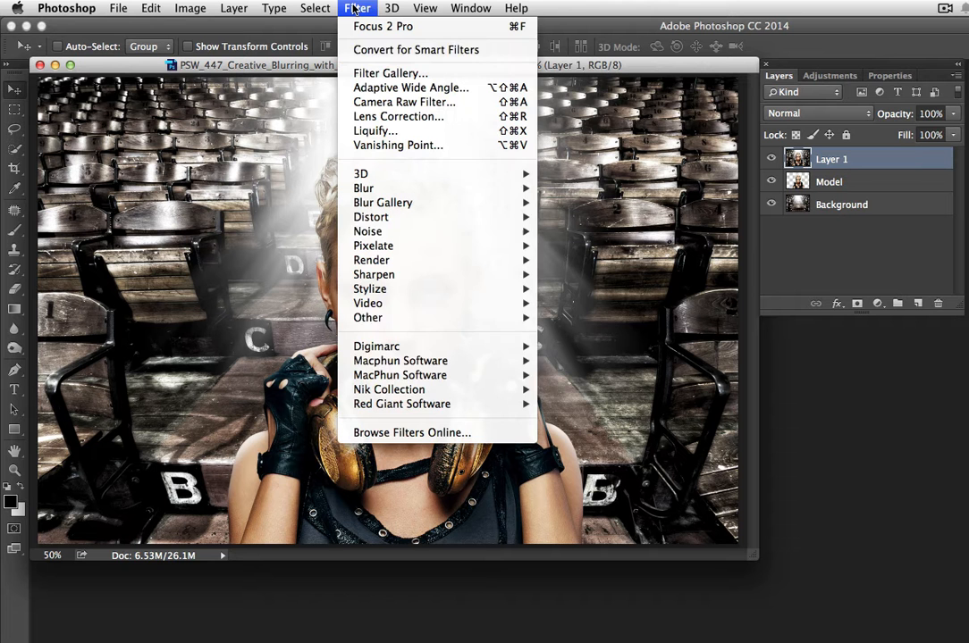
mouse_move(399, 362)
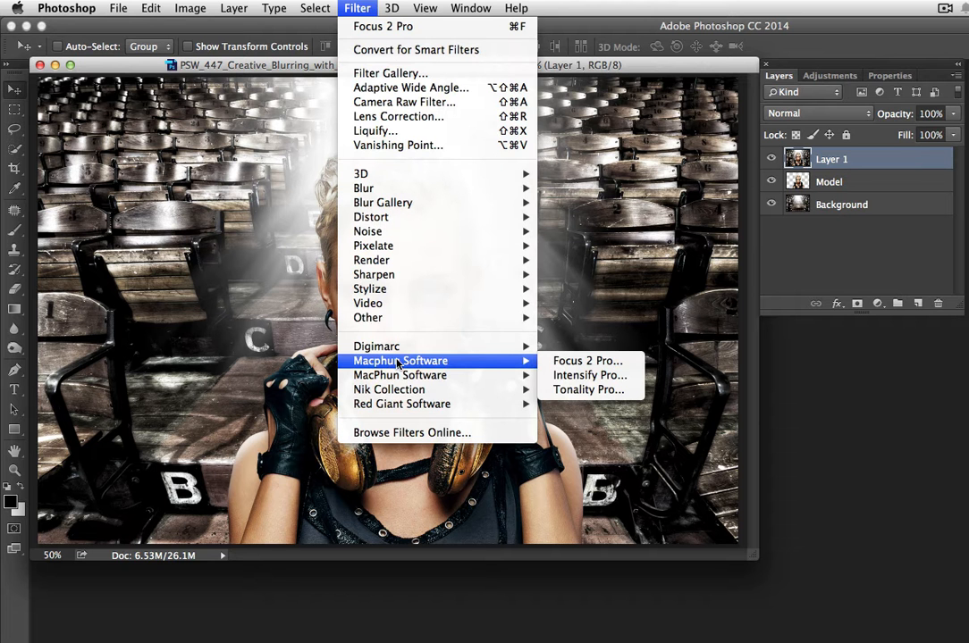
click(578, 361)
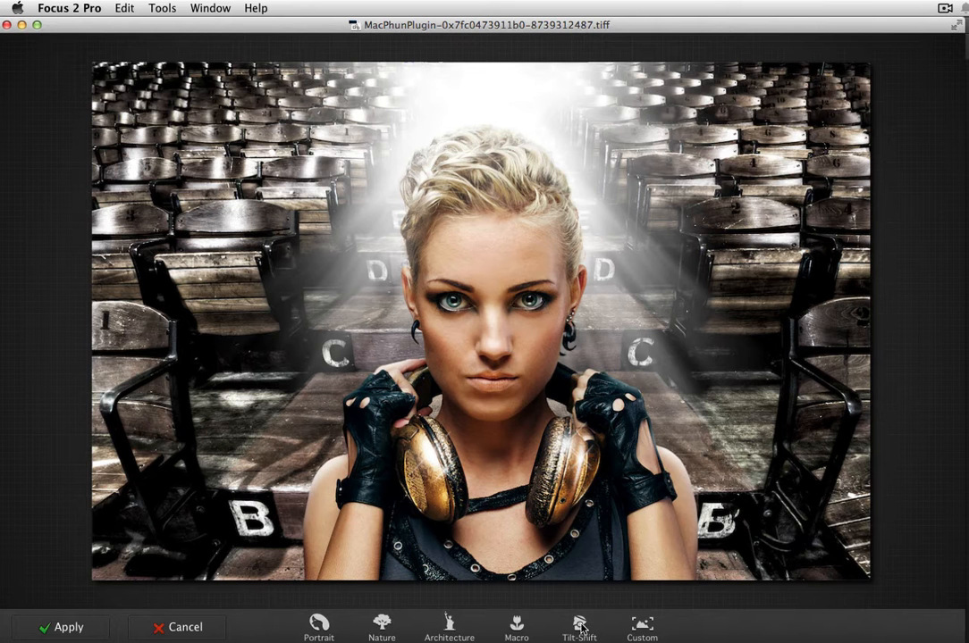
click(641, 627)
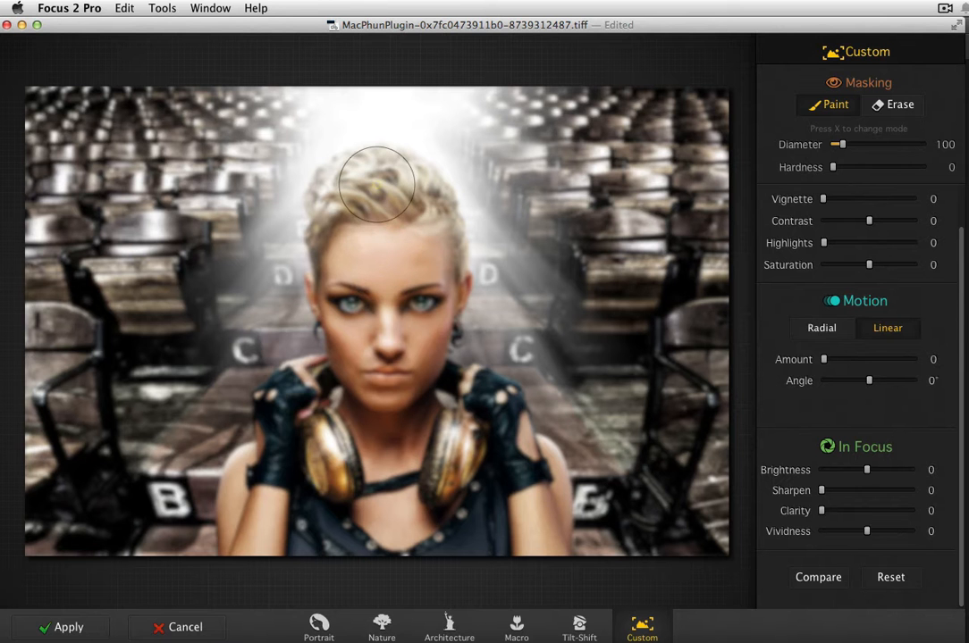
Paint the in-focus mask over the model's central hair, face, neck, headphones, torso and the glove beside the left headphone.
mouse_move(353, 159)
mouse_down()
mouse_move(402, 247)
mouse_move(311, 224)
mouse_move(396, 269)
mouse_up()
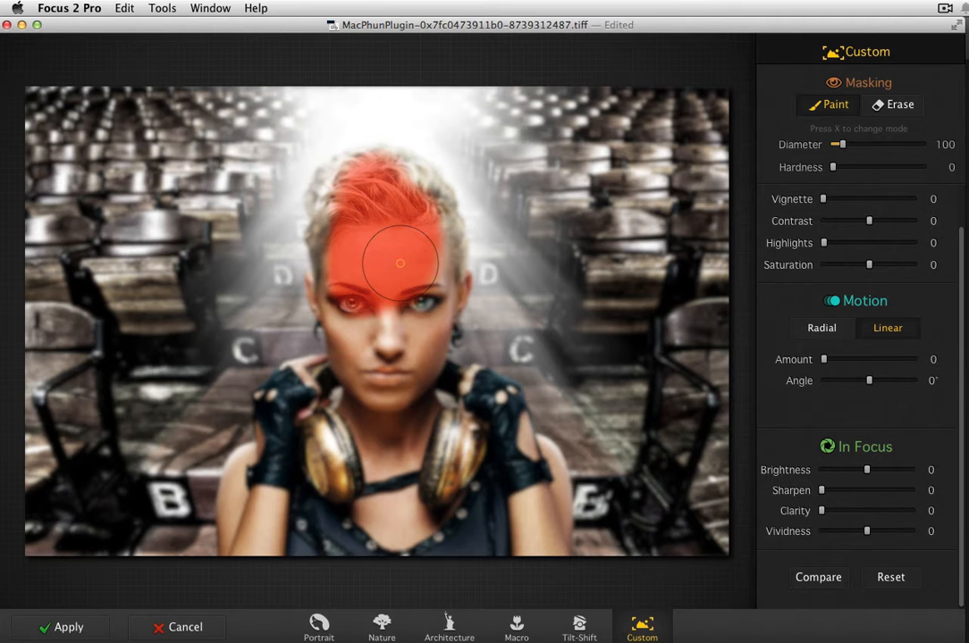
mouse_move(400, 264)
mouse_down()
mouse_move(335, 219)
mouse_move(321, 304)
mouse_move(399, 352)
mouse_move(411, 256)
mouse_up()
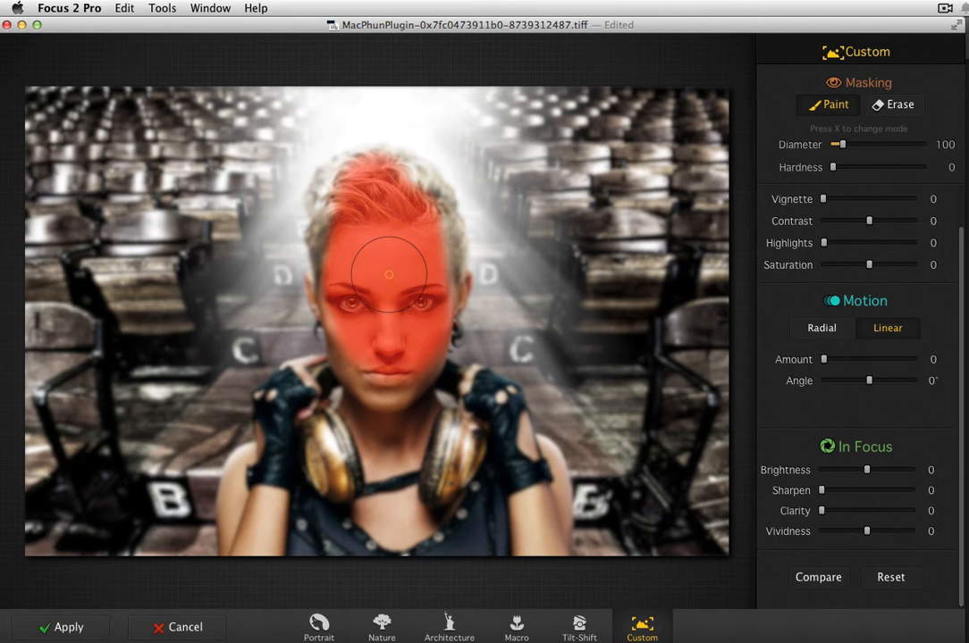
mouse_move(395, 379)
mouse_down()
mouse_move(303, 266)
mouse_move(350, 320)
mouse_move(386, 393)
mouse_move(405, 394)
mouse_move(353, 420)
mouse_move(331, 480)
mouse_move(237, 443)
mouse_move(299, 420)
mouse_move(427, 580)
mouse_move(443, 518)
mouse_move(411, 447)
mouse_move(460, 443)
mouse_move(425, 406)
mouse_move(479, 460)
mouse_move(304, 367)
mouse_move(259, 417)
mouse_move(273, 539)
mouse_move(250, 538)
mouse_move(266, 501)
mouse_move(248, 504)
mouse_move(289, 413)
mouse_up()
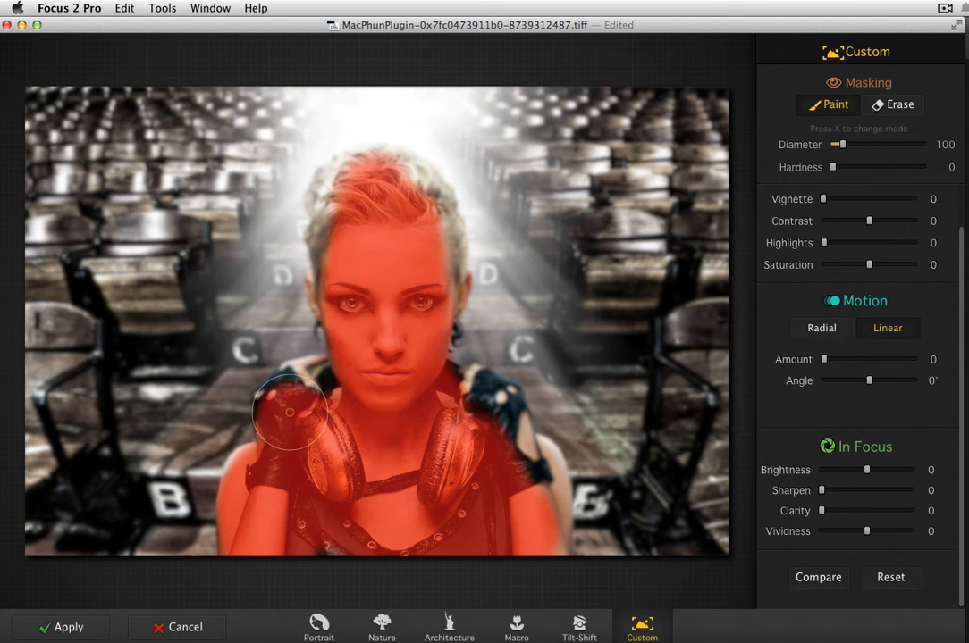
Resize the masking brush as needed and paint the remaining gloves, arms, shoulders and hair edges of the model into focus.
key(bracketleft)
key(bracketleft)
key(bracketleft)
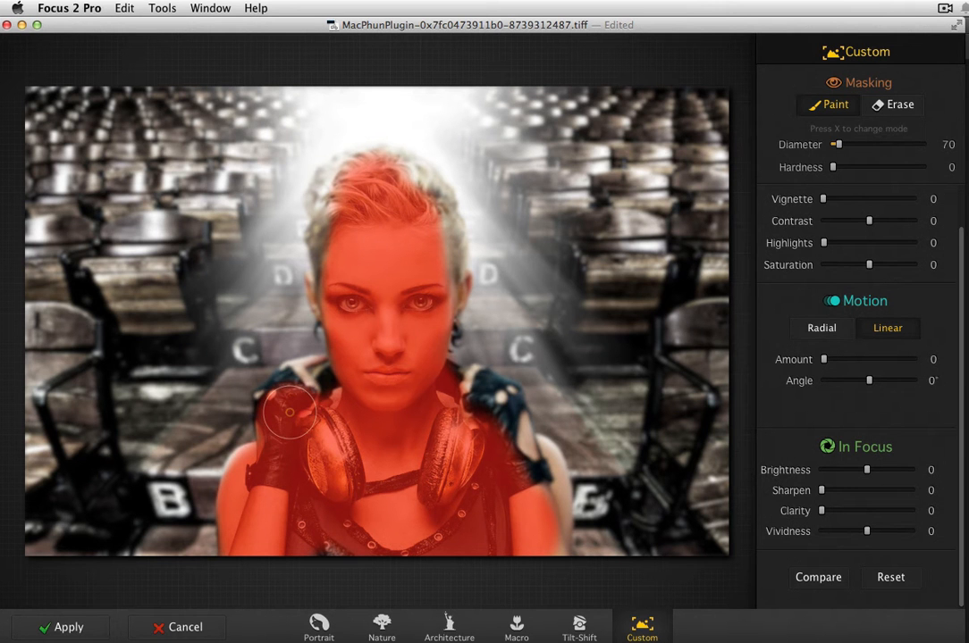
key(bracketright)
key(bracketright)
key(bracketright)
key(bracketright)
key(bracketright)
key(bracketleft)
key(bracketleft)
key(bracketleft)
key(bracketleft)
key(bracketleft)
key(bracketleft)
key(bracketleft)
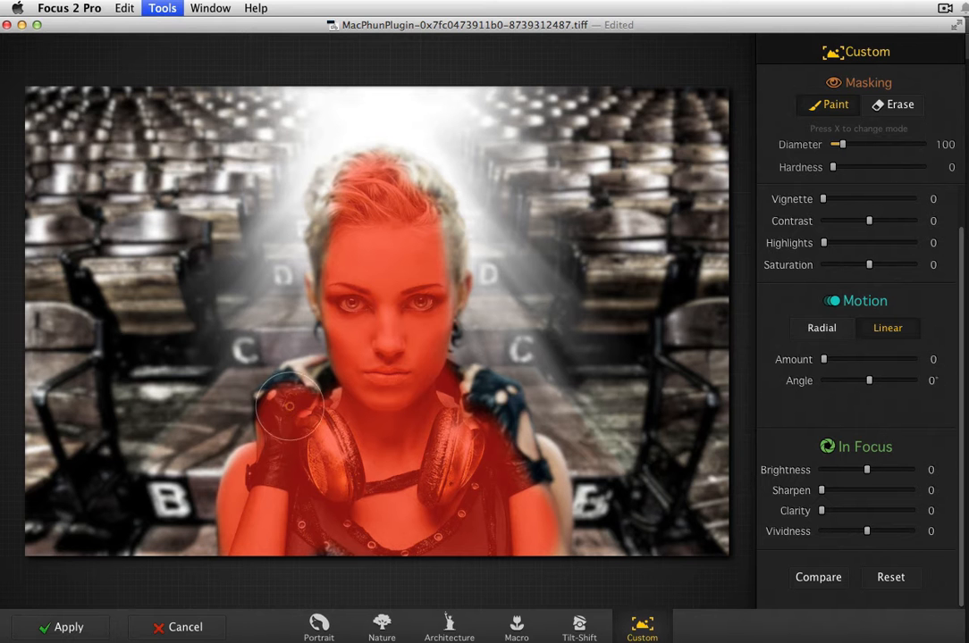
mouse_move(284, 390)
mouse_down()
mouse_move(269, 413)
mouse_move(319, 370)
mouse_move(268, 362)
mouse_move(335, 390)
mouse_move(456, 384)
mouse_move(487, 394)
mouse_move(548, 495)
mouse_move(540, 463)
mouse_move(552, 519)
mouse_move(552, 502)
mouse_move(548, 549)
mouse_move(543, 499)
mouse_up()
key(bracketright)
key(bracketright)
mouse_move(365, 478)
mouse_down()
mouse_move(333, 453)
mouse_move(393, 304)
mouse_move(442, 292)
mouse_move(432, 322)
mouse_move(447, 287)
mouse_move(439, 226)
mouse_move(372, 219)
mouse_move(367, 183)
mouse_move(435, 208)
mouse_up()
mouse_move(428, 199)
mouse_down()
mouse_move(415, 178)
mouse_move(356, 159)
mouse_move(333, 171)
mouse_move(315, 202)
mouse_move(324, 298)
mouse_move(282, 254)
mouse_move(309, 268)
mouse_move(348, 348)
mouse_up()
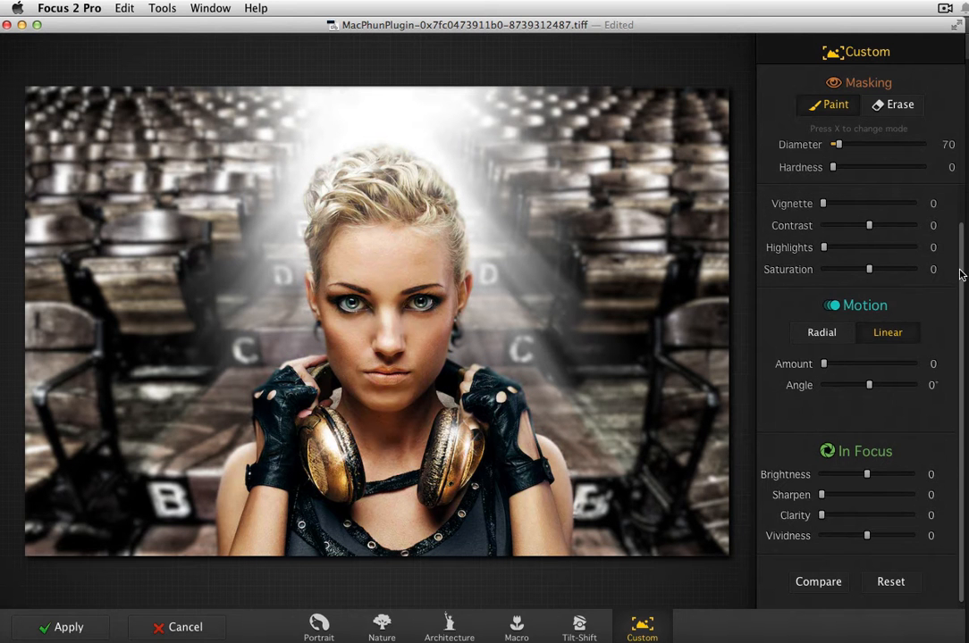
Set the Blur amount to 64.
scroll(894, 251, up, 3)
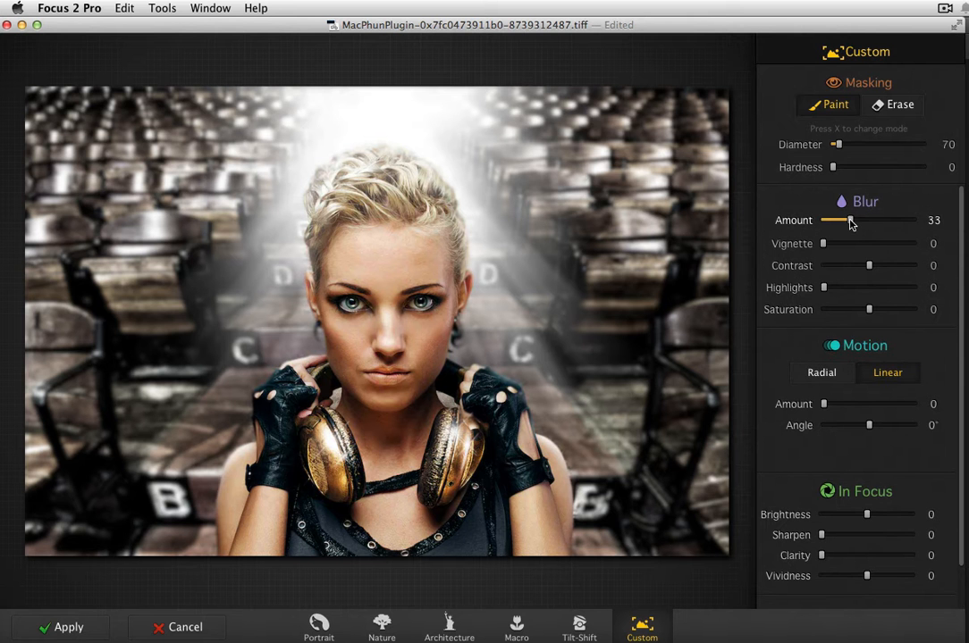
drag(853, 224, 880, 227)
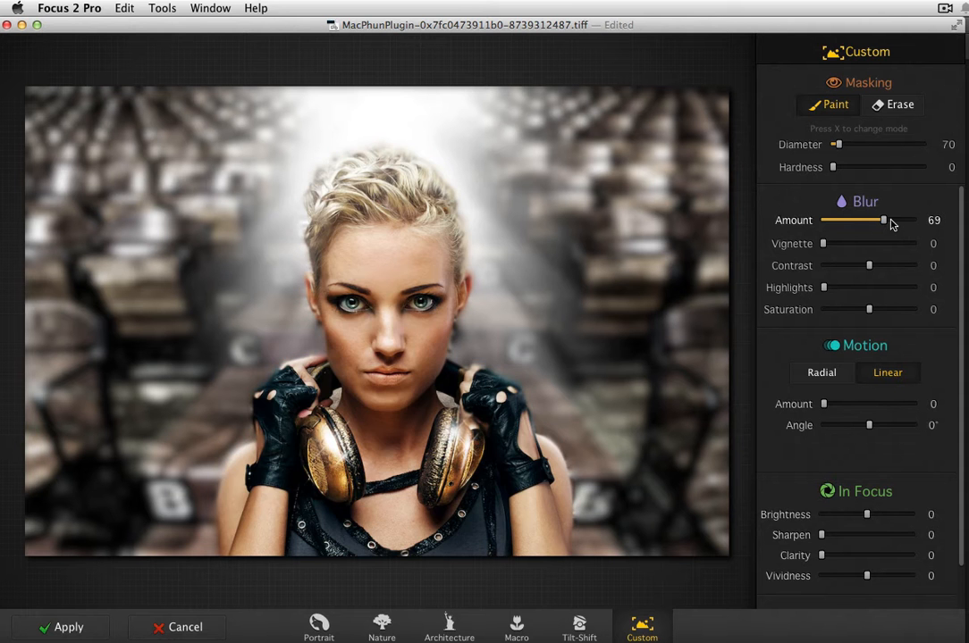
drag(885, 226, 878, 223)
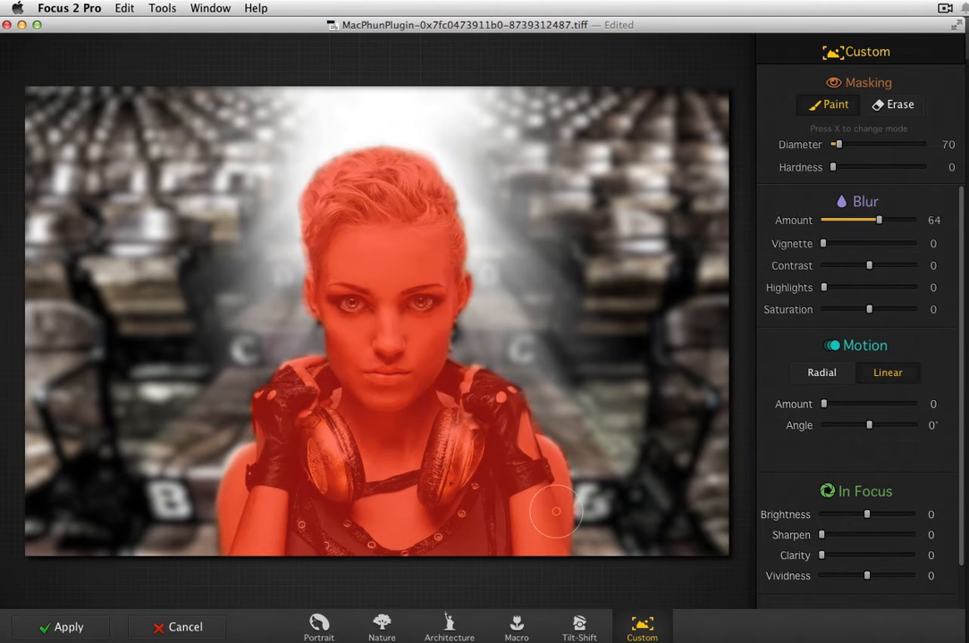
Try painting the foreground beside the model's arm into focus with a 100 diameter brush, and undo the stroke.
key(bracketright)
key(bracketright)
key(bracketright)
key(bracketright)
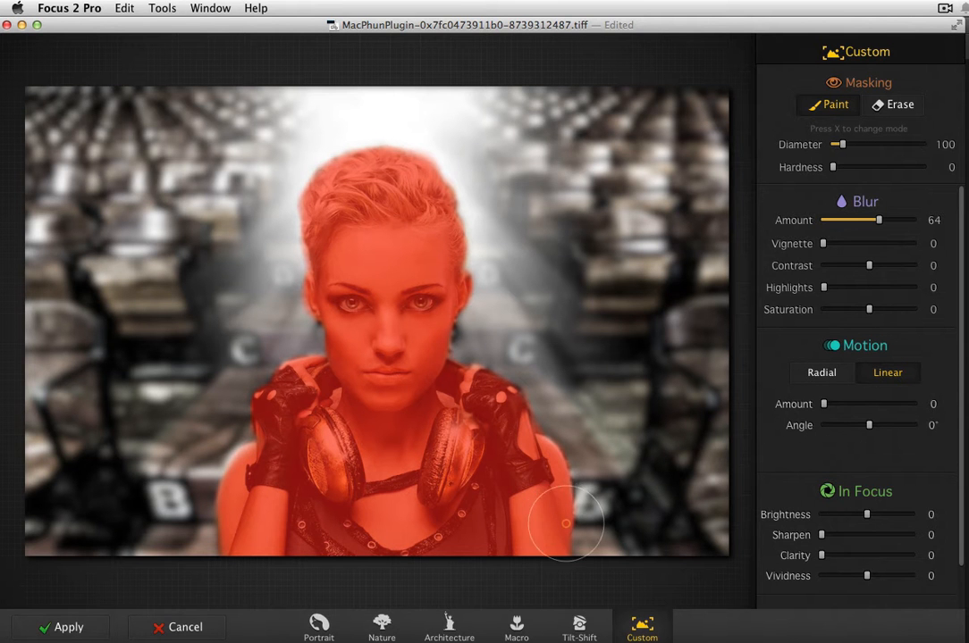
mouse_move(547, 523)
mouse_down()
mouse_move(696, 526)
mouse_move(643, 530)
mouse_move(631, 521)
mouse_up()
key(super+z)
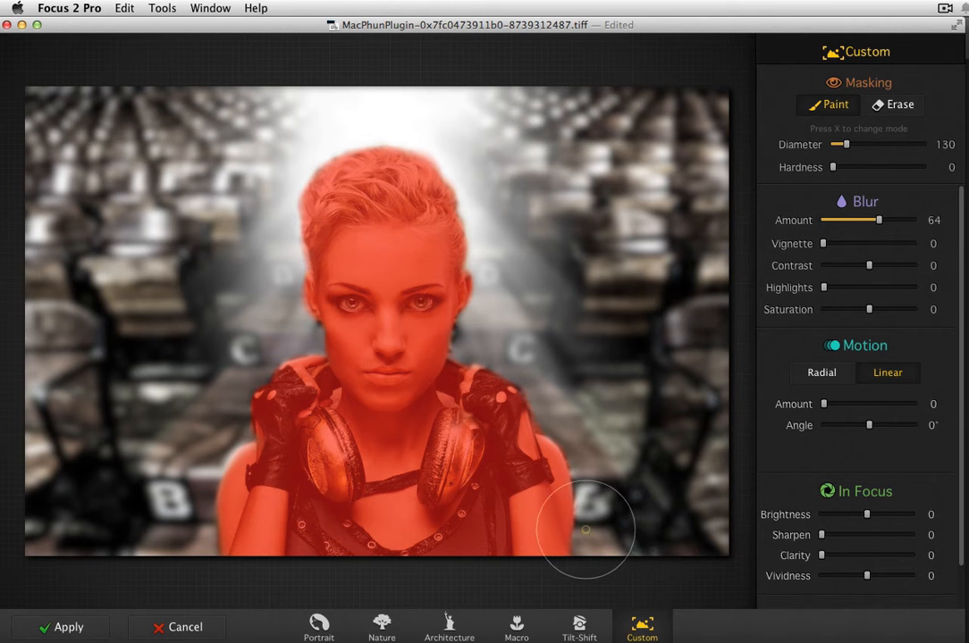
Paint the foreground seats on both sides of the model into focus with a 150 diameter brush, and set the Blur amount to 65.
key(bracketright)
key(bracketright)
key(bracketright)
key(bracketright)
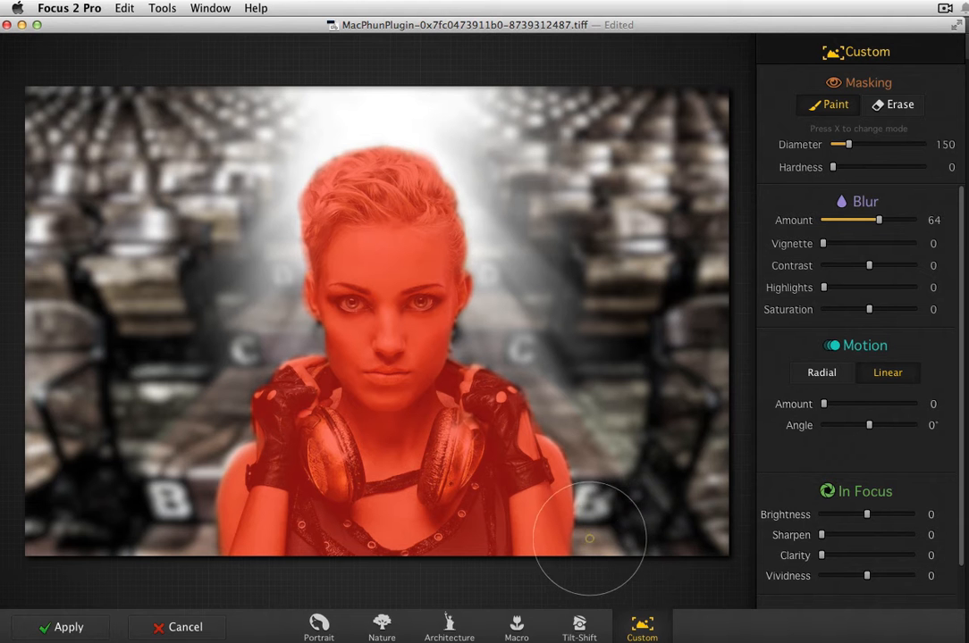
drag(586, 534, 674, 534)
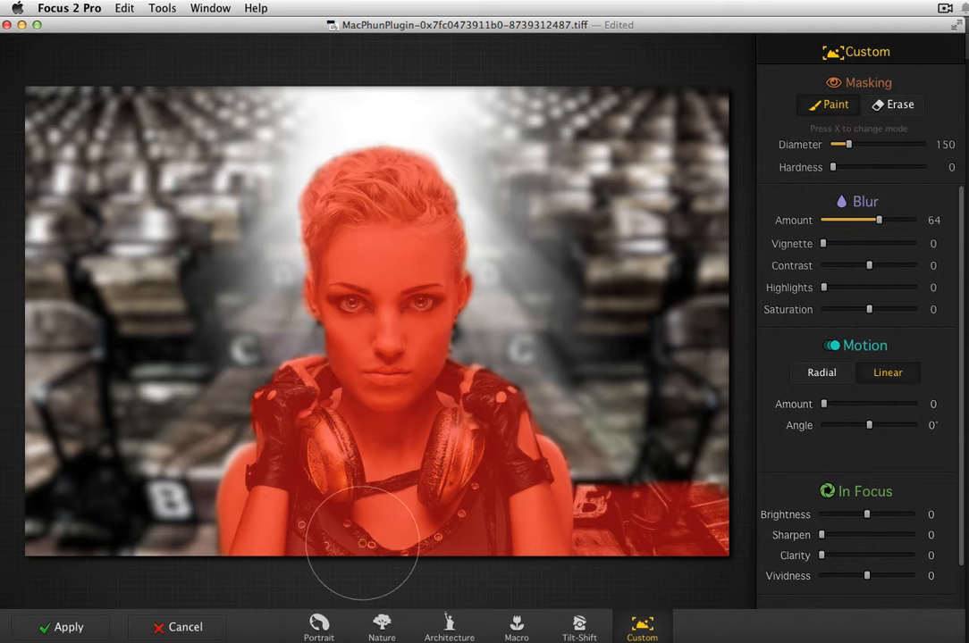
mouse_move(226, 532)
mouse_down()
mouse_move(61, 532)
mouse_move(84, 534)
mouse_up()
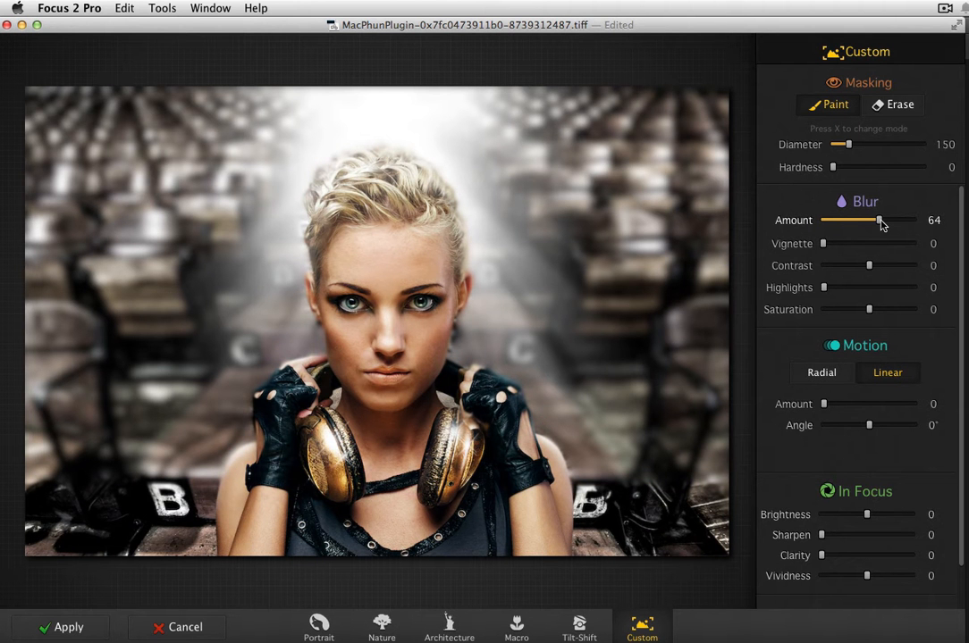
mouse_move(880, 223)
mouse_down()
mouse_move(859, 222)
mouse_move(880, 224)
mouse_up()
drag(627, 527, 680, 517)
Erase the mask from the foreground seats on both sides and from the background beside the model's arm.
click(895, 107)
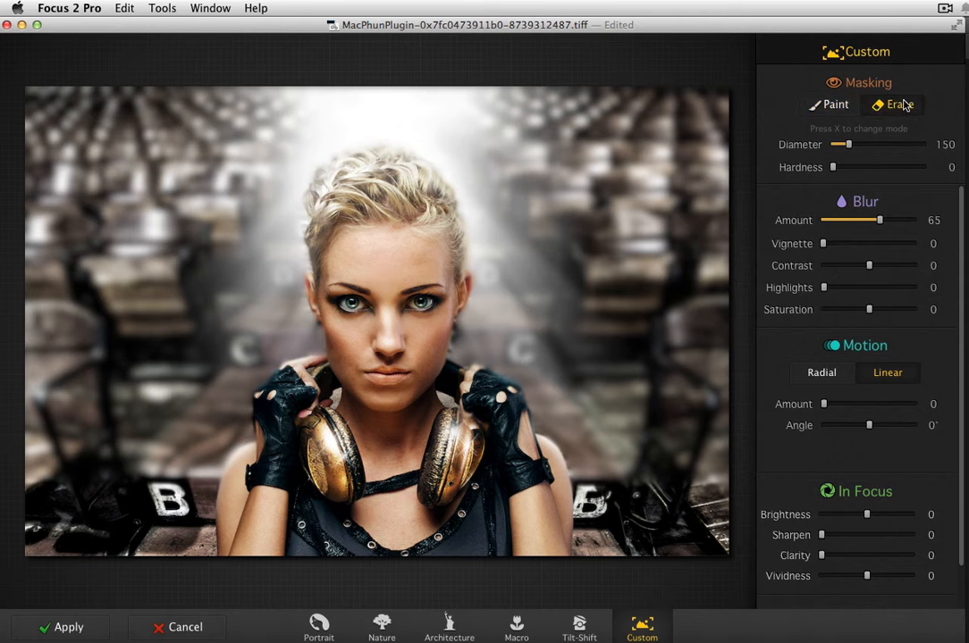
mouse_move(715, 393)
mouse_down()
mouse_move(688, 498)
mouse_move(714, 472)
mouse_move(650, 453)
mouse_move(649, 536)
mouse_move(633, 509)
mouse_up()
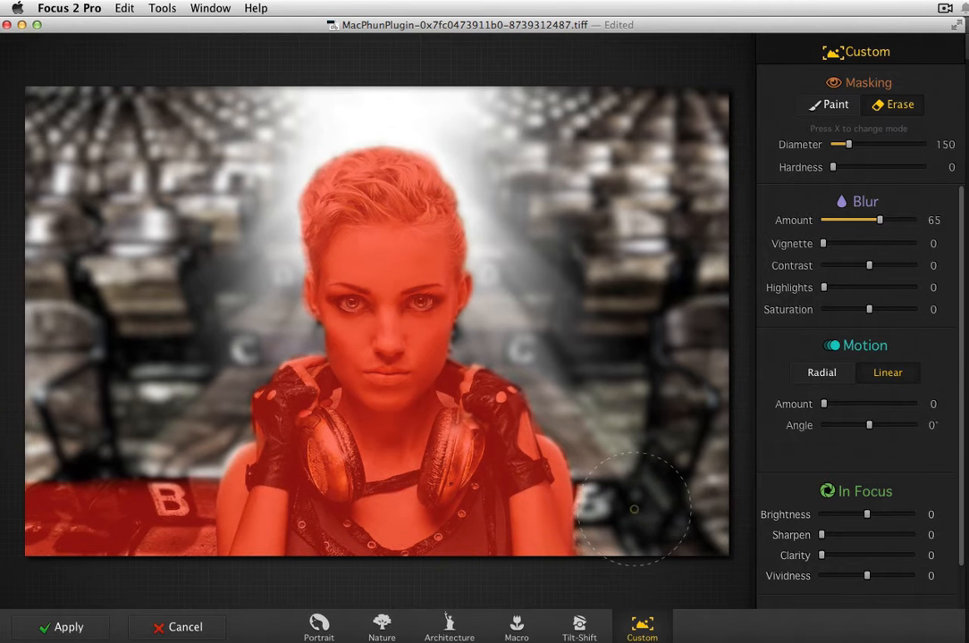
mouse_move(135, 439)
mouse_down()
mouse_move(154, 552)
mouse_move(130, 527)
mouse_move(161, 561)
mouse_move(107, 465)
mouse_move(31, 530)
mouse_move(85, 530)
mouse_move(155, 506)
mouse_up()
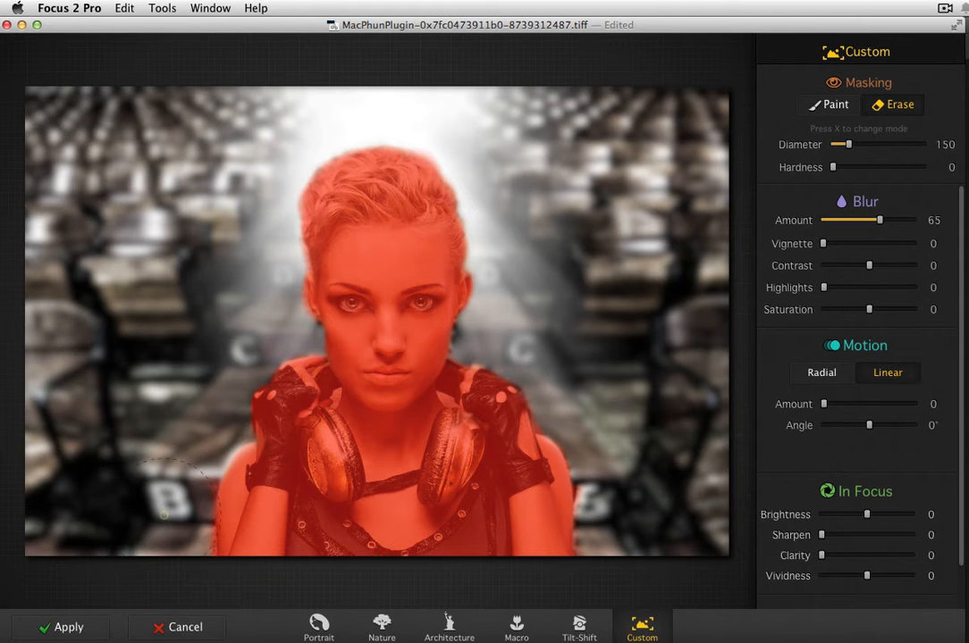
drag(164, 546, 173, 540)
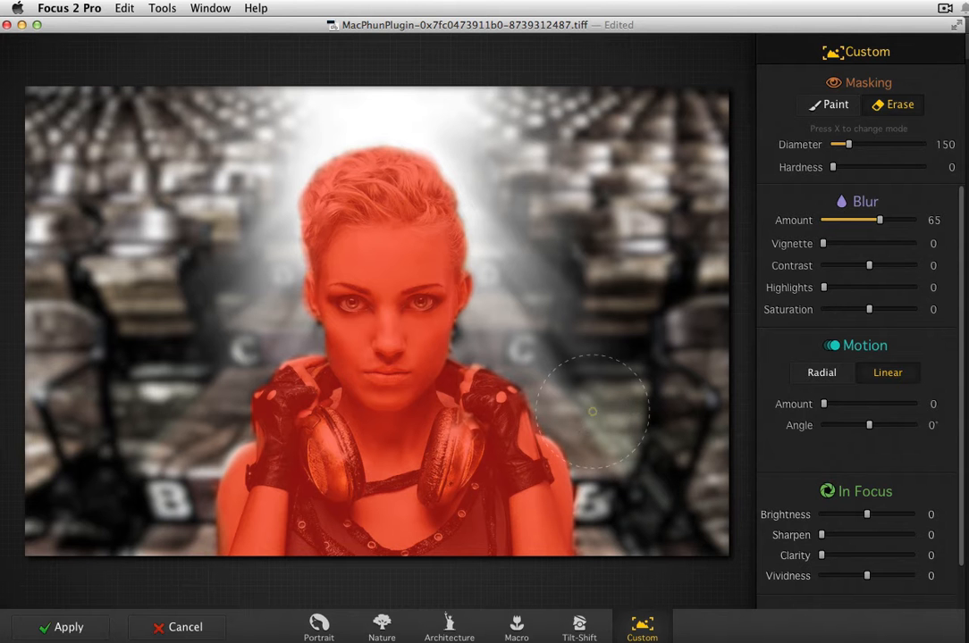
drag(582, 391, 563, 375)
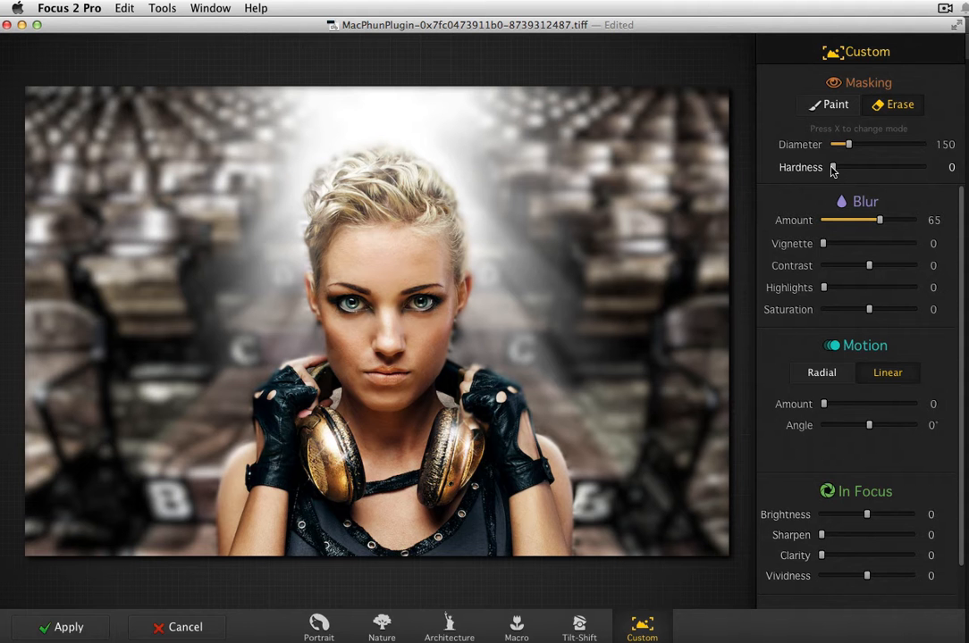
Return the masking brush to Paint mode, try hardness 11, and set it to hardness 0 and diameter 80.
click(832, 105)
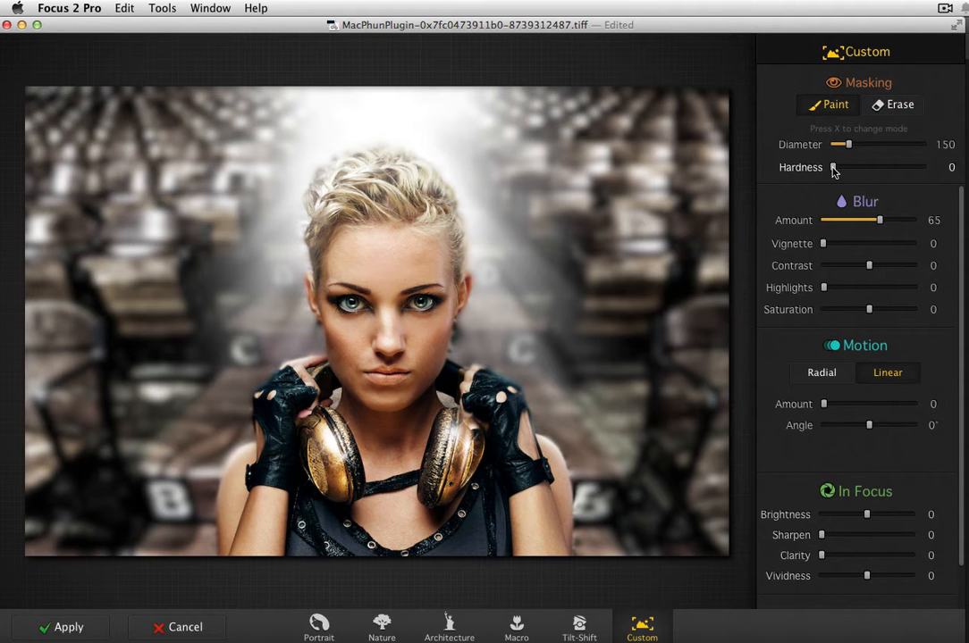
mouse_move(833, 170)
mouse_down()
mouse_move(881, 167)
mouse_move(842, 168)
mouse_up()
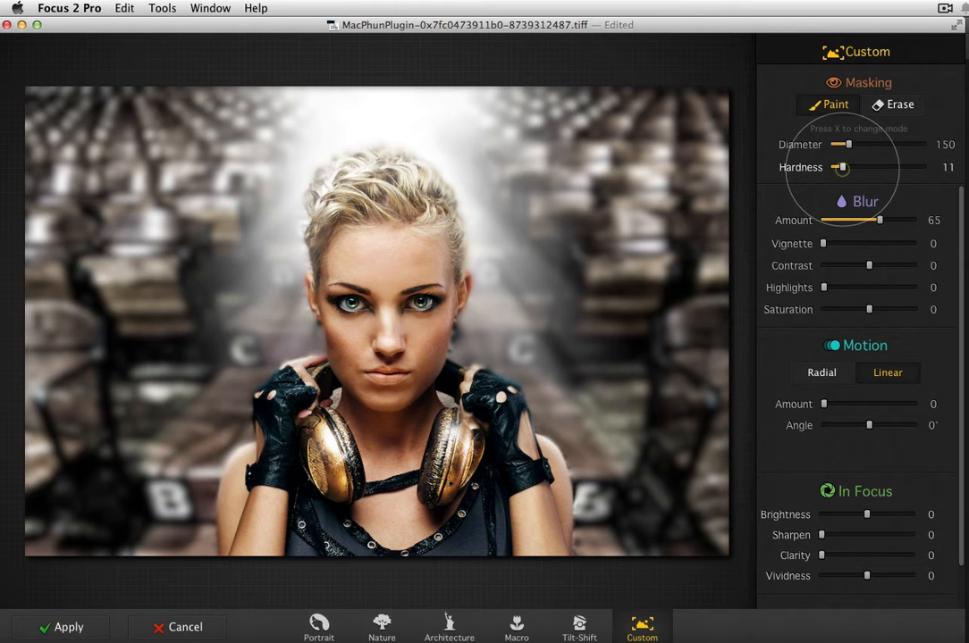
mouse_move(842, 167)
mouse_down()
mouse_move(920, 167)
mouse_move(829, 167)
mouse_up()
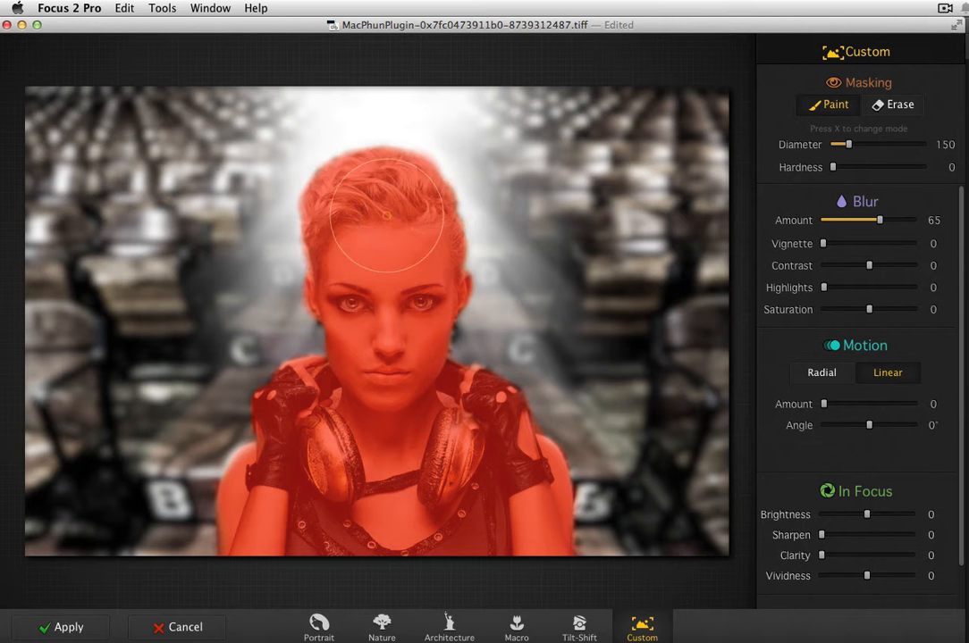
key(bracketleft)
key(bracketleft)
key(bracketleft)
key(bracketleft)
key(bracketleft)
key(bracketleft)
key(bracketleft)
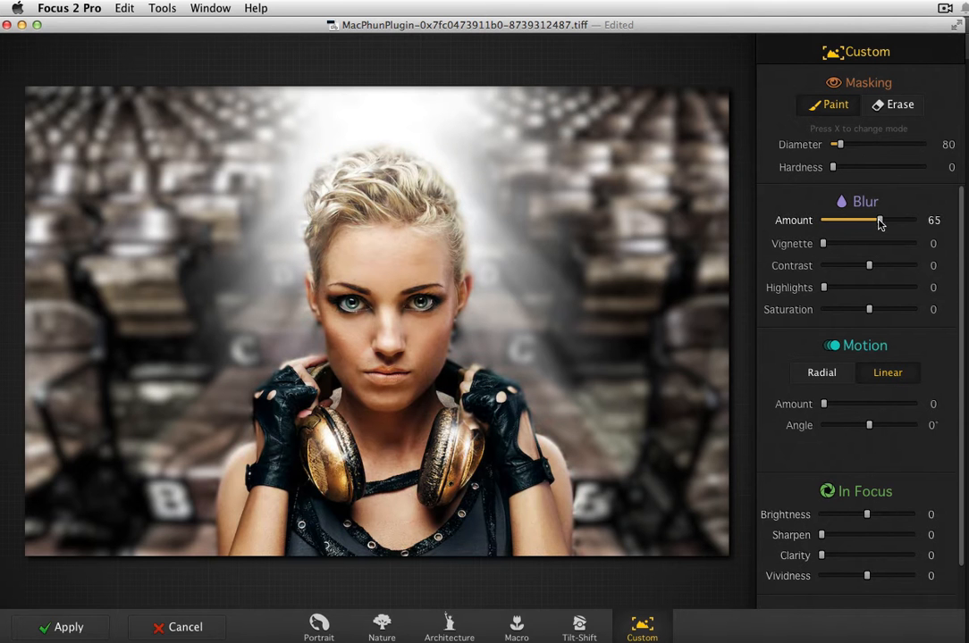
Tune the Blur settings to amount 58, vignette 17, contrast +59 and saturation -23, trying highlights at 70 and resetting them to 0.
mouse_move(878, 222)
mouse_down()
mouse_move(849, 226)
mouse_move(887, 229)
mouse_move(855, 226)
mouse_move(874, 228)
mouse_up()
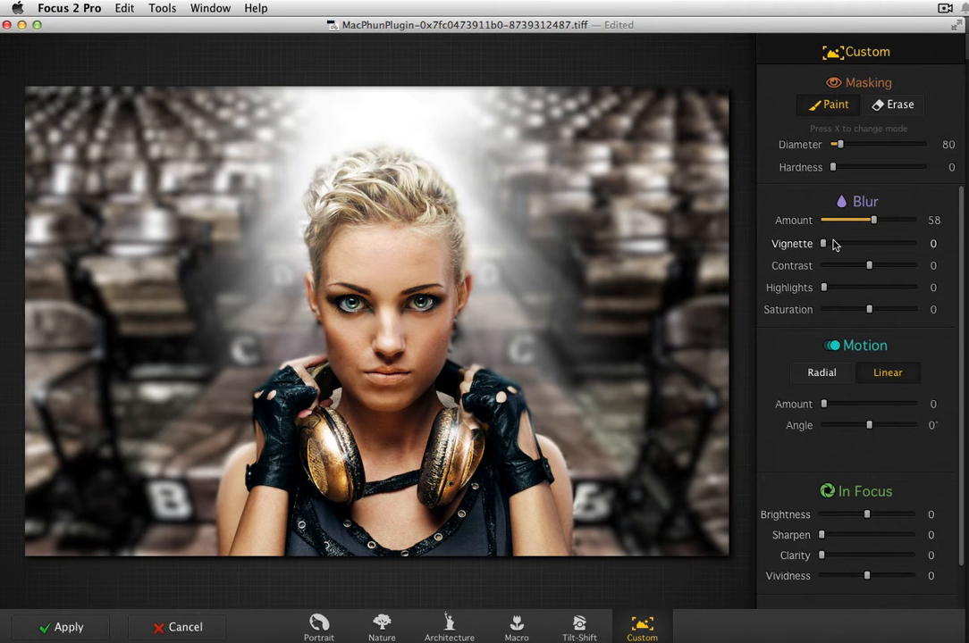
drag(824, 246, 897, 271)
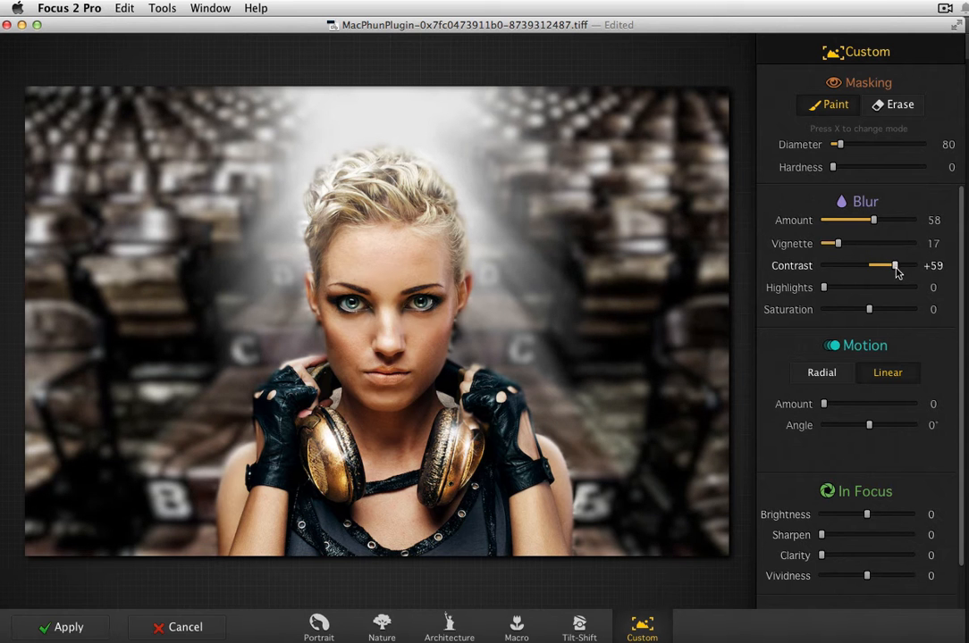
drag(824, 289, 888, 295)
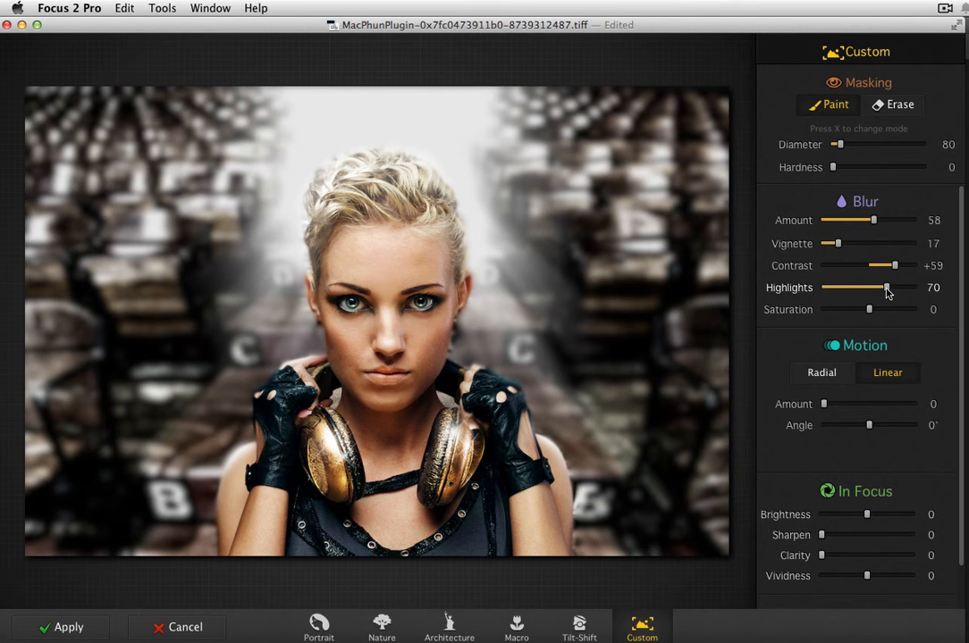
double_click(888, 289)
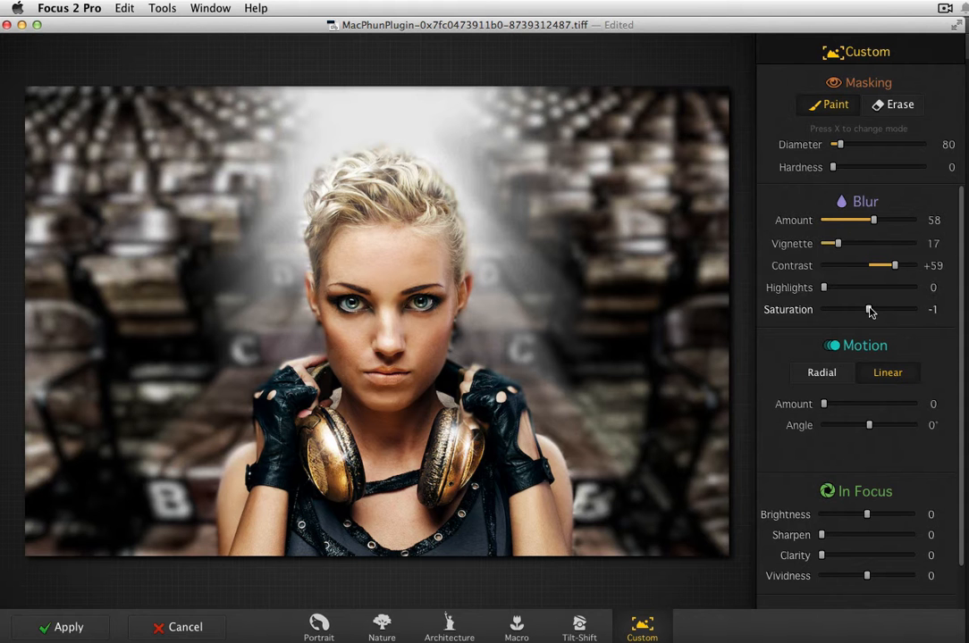
mouse_move(870, 310)
mouse_down()
mouse_move(884, 310)
mouse_move(851, 309)
mouse_move(885, 313)
mouse_move(865, 313)
mouse_up()
Try a linear motion blur with amount 79 and angle -53°, and replace it with a radial one at amount 84 and twist +20.
drag(964, 360, 960, 401)
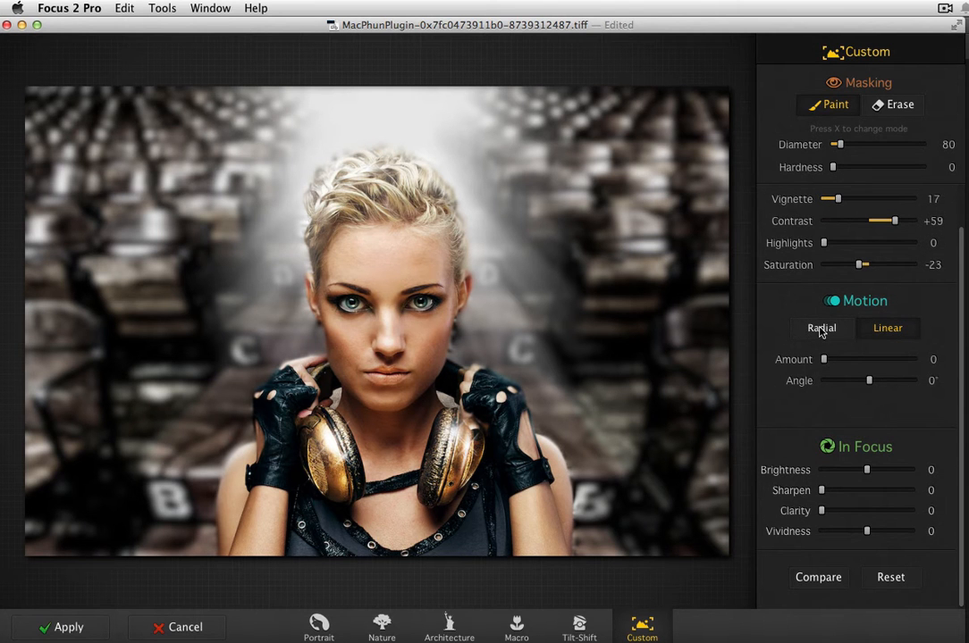
drag(824, 361, 843, 381)
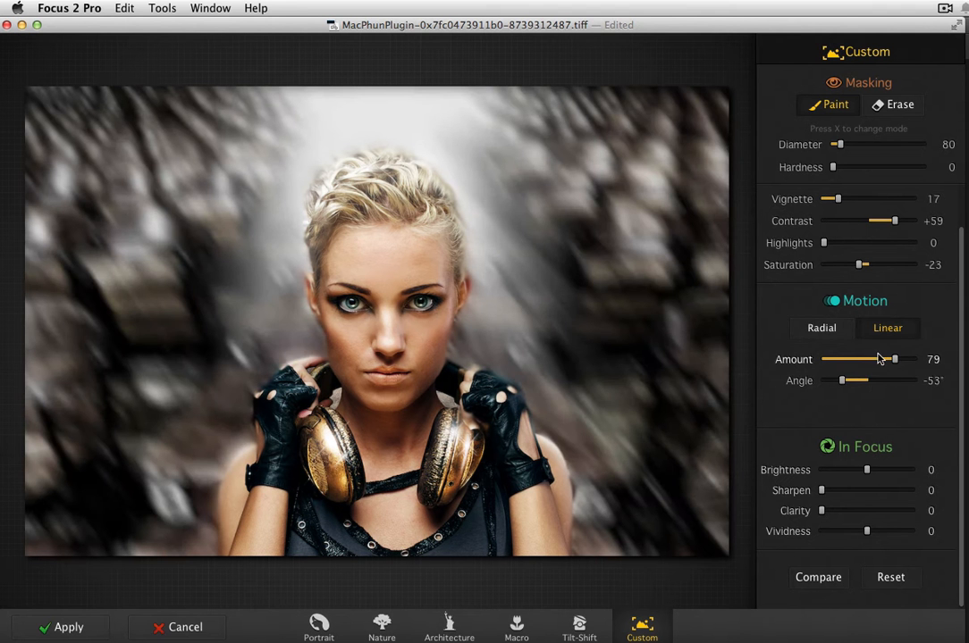
click(828, 330)
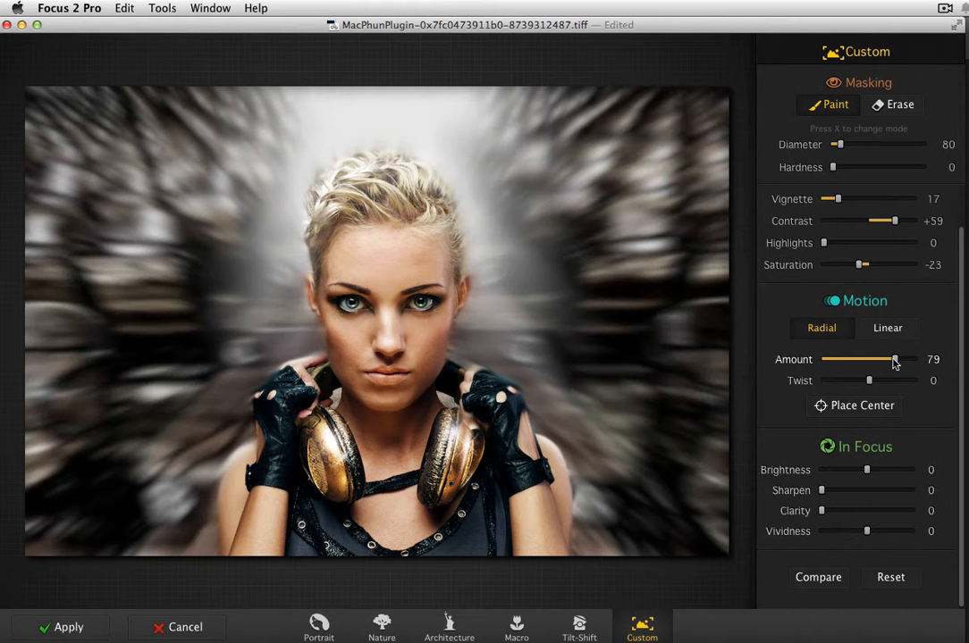
drag(894, 361, 880, 385)
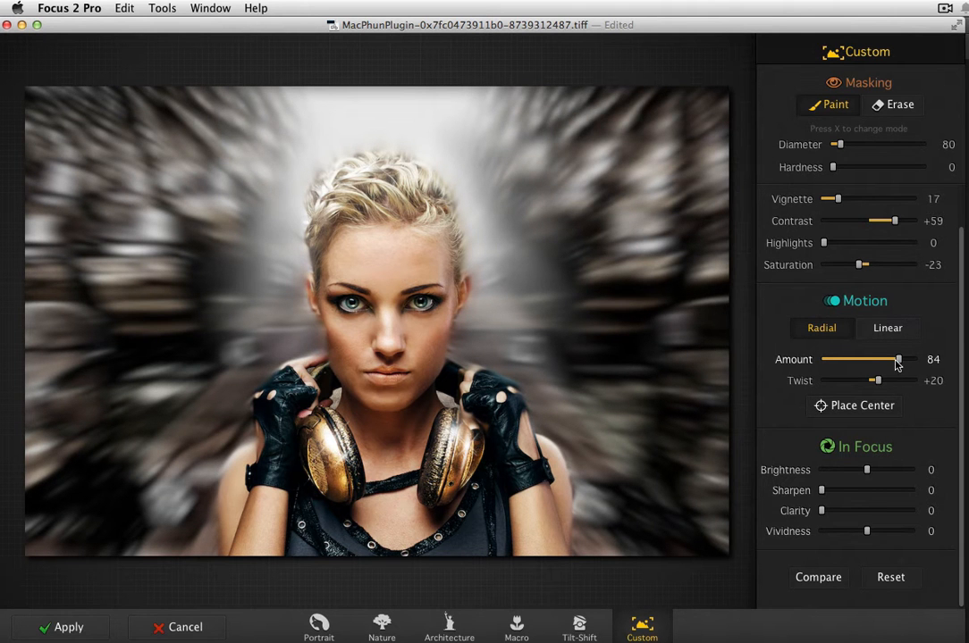
Reset the radial motion amount to 0, switch the motion type to Linear, and reset its angle to 0°.
double_click(899, 361)
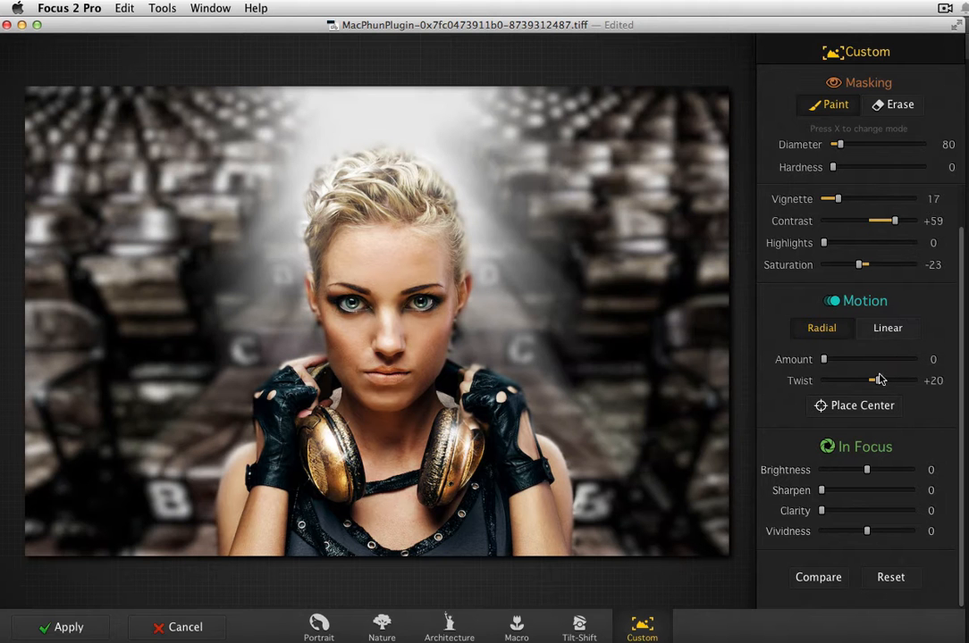
click(876, 331)
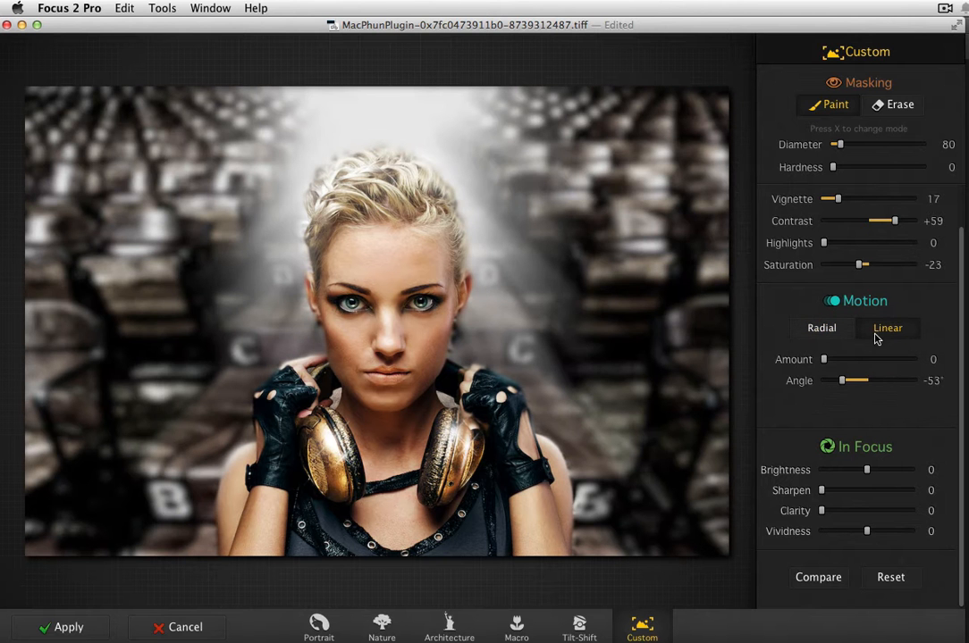
double_click(840, 382)
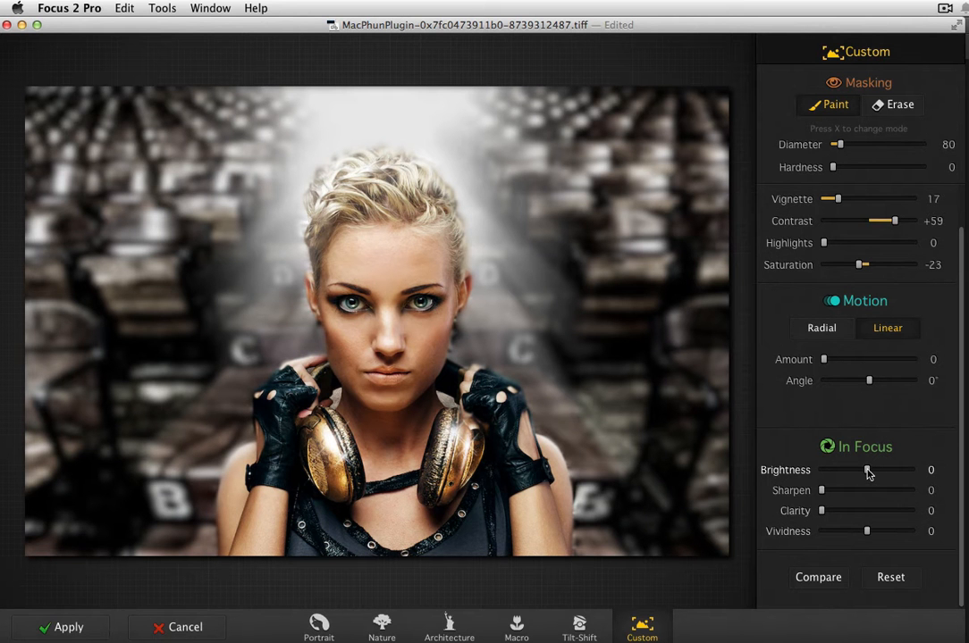
Set the In Focus brightness to -15, sharpen to 49 and clarity to 13, and compare the result with the original.
drag(868, 473, 867, 533)
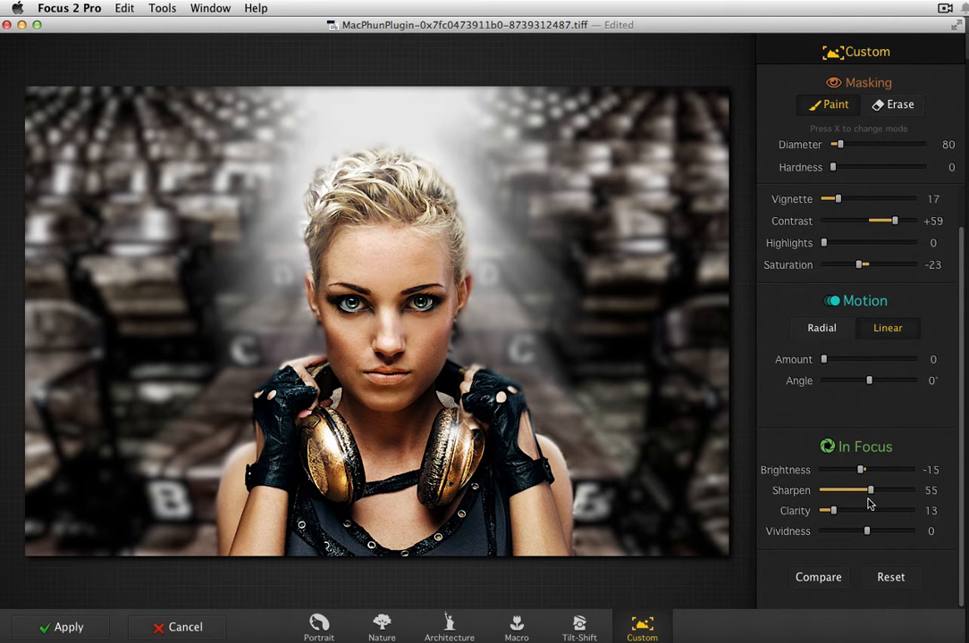
drag(871, 494, 865, 494)
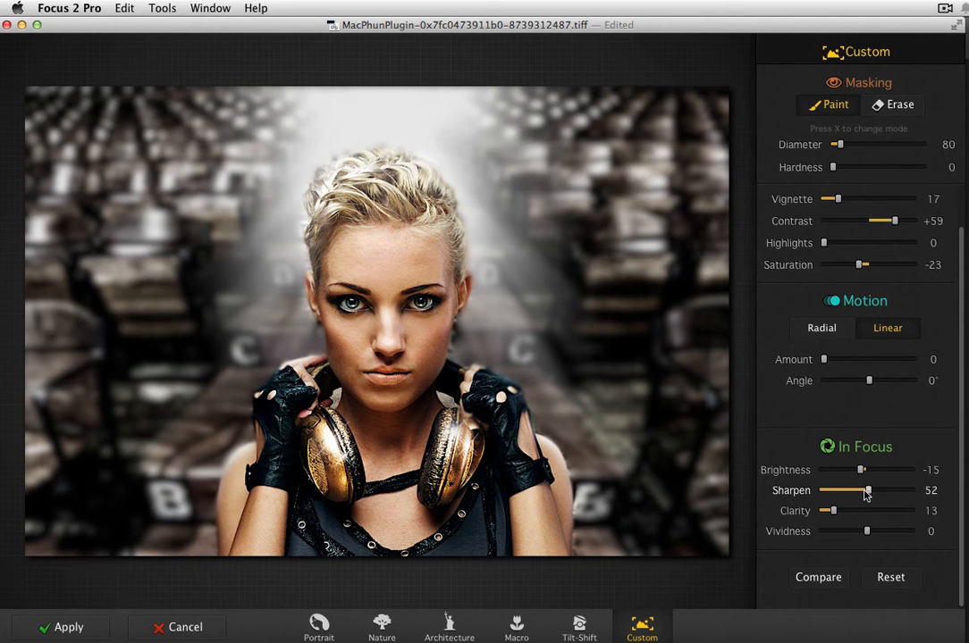
click(820, 581)
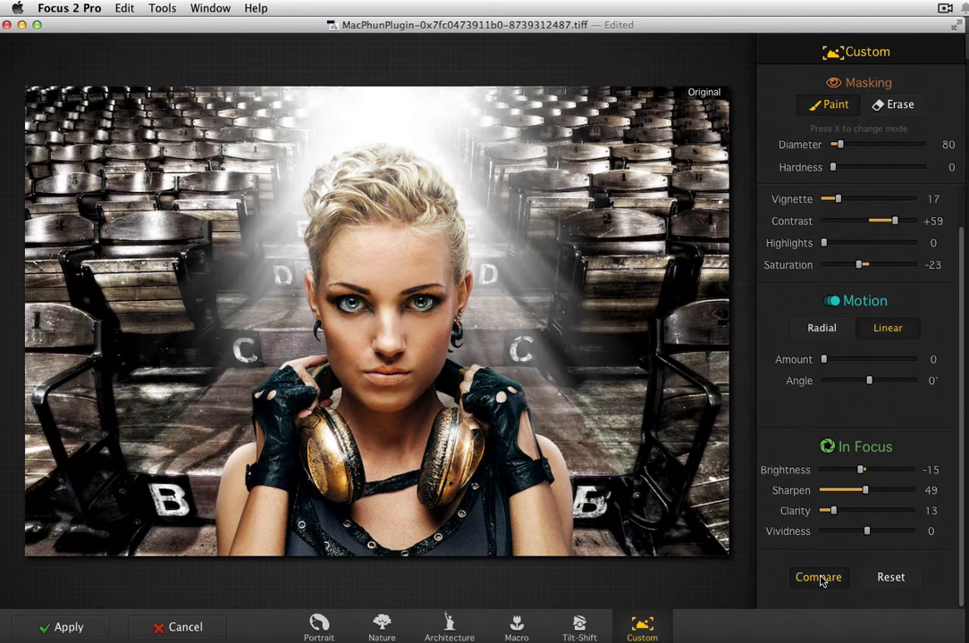
click(821, 579)
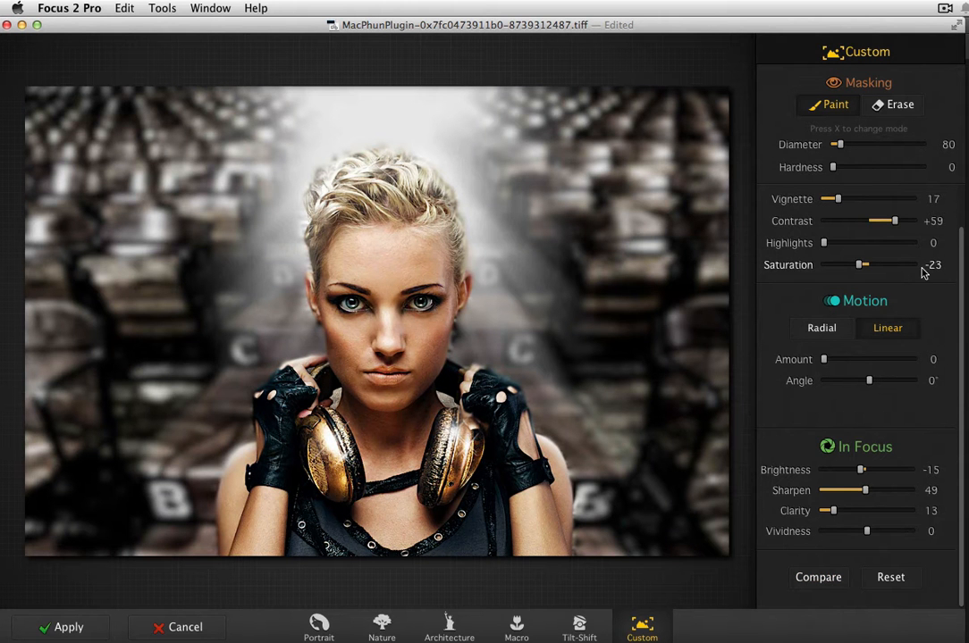
Reduce the Blur amount to 48 and compare the result with the original image again.
scroll(963, 289, up, 3)
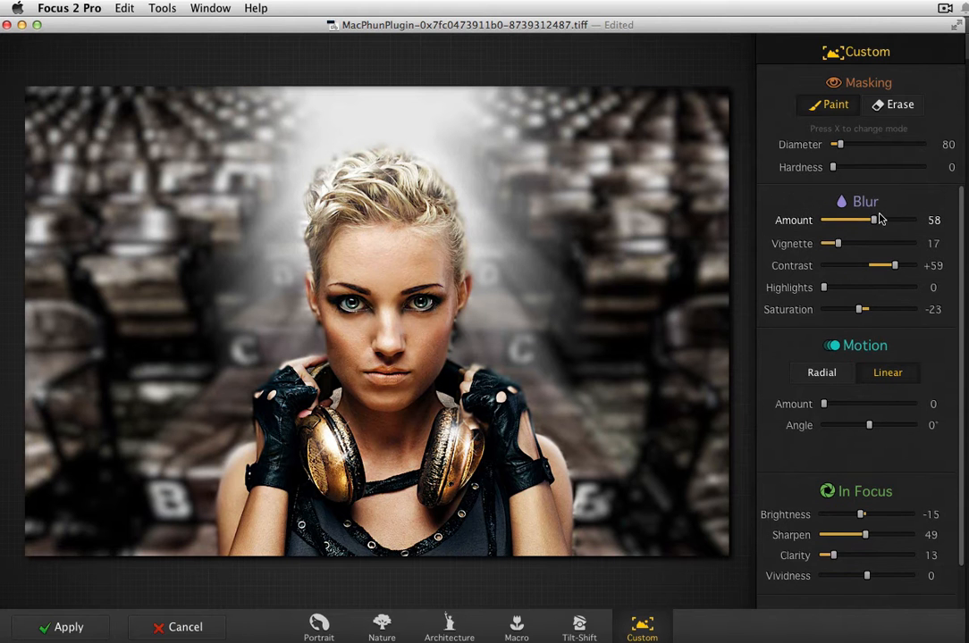
drag(873, 221, 865, 222)
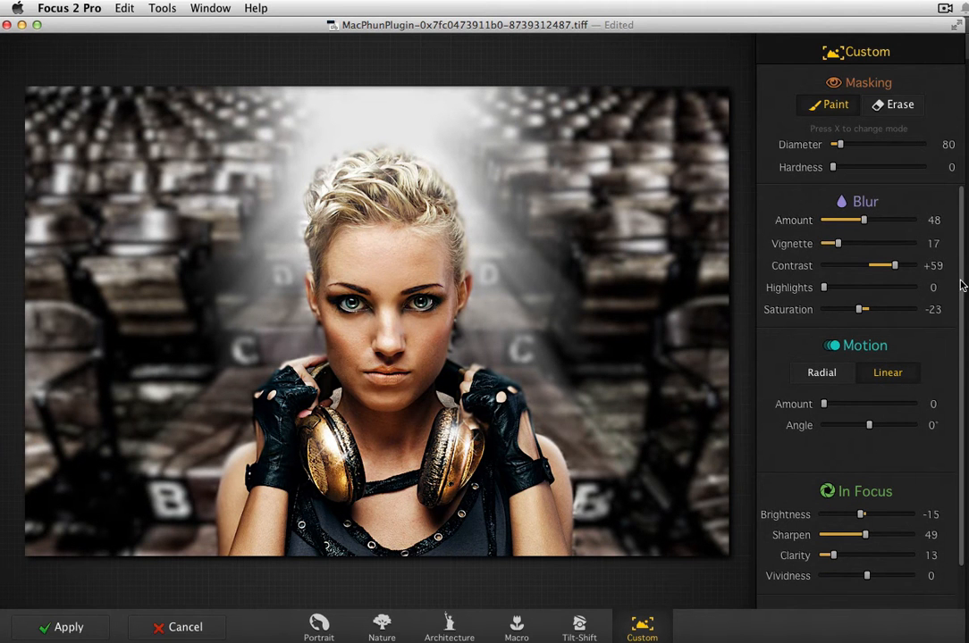
scroll(960, 313, down, 2)
click(816, 578)
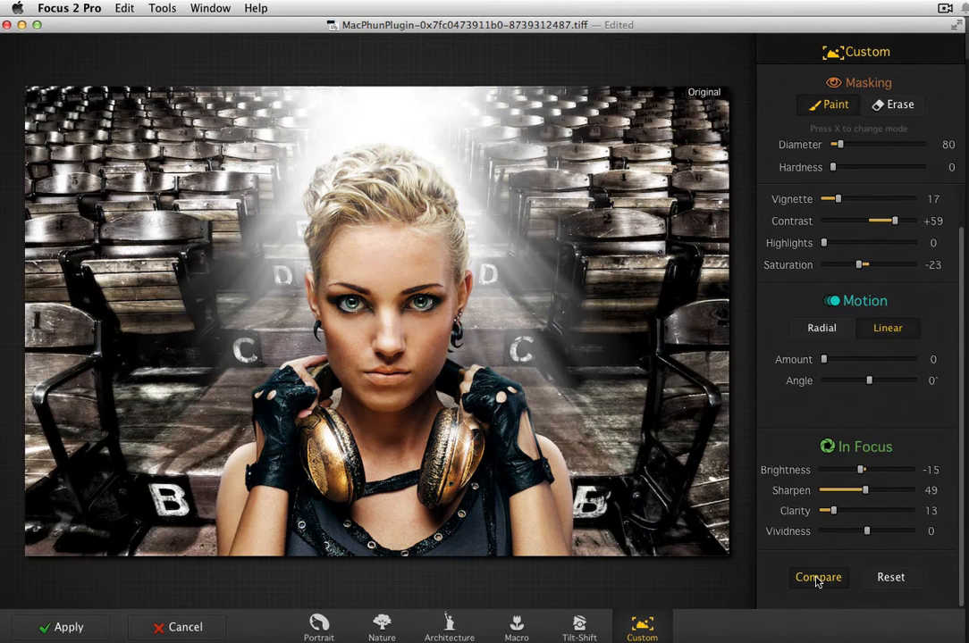
click(817, 578)
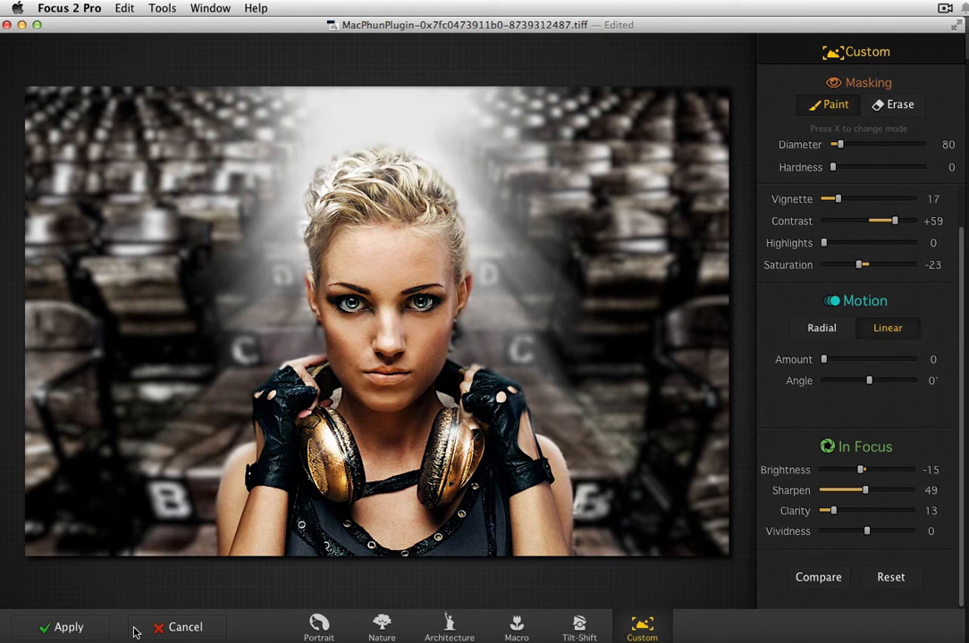
Apply the custom blur to Layer 1 in Photoshop and compare before and after by undoing and redoing it.
click(71, 629)
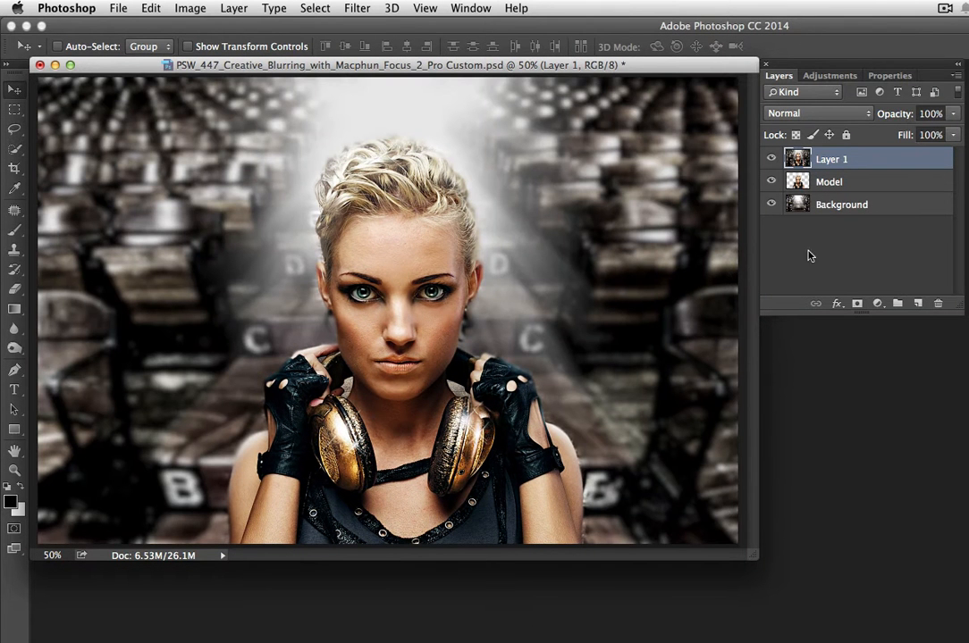
key(super+z)
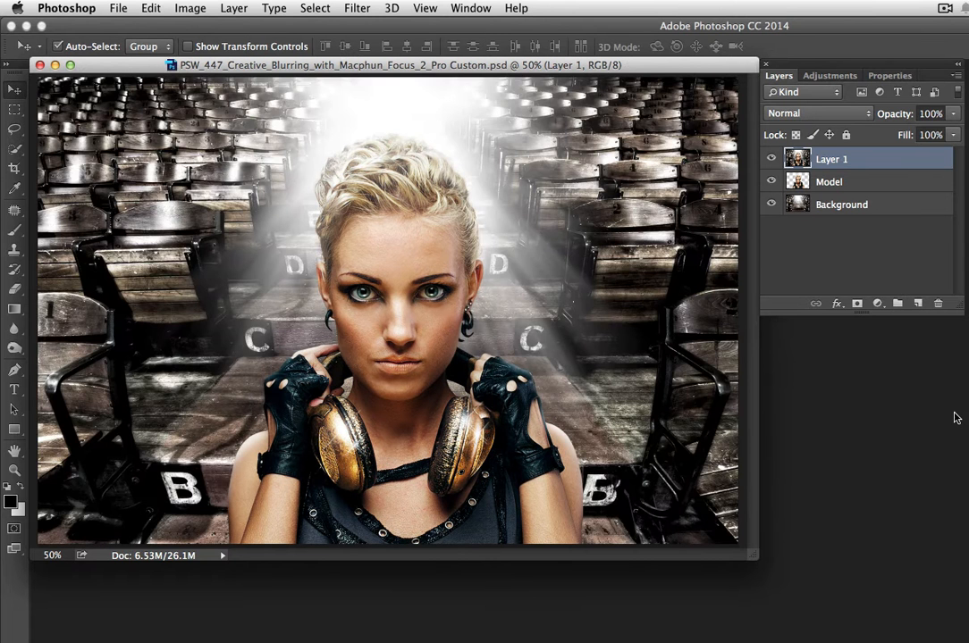
key(super+z)
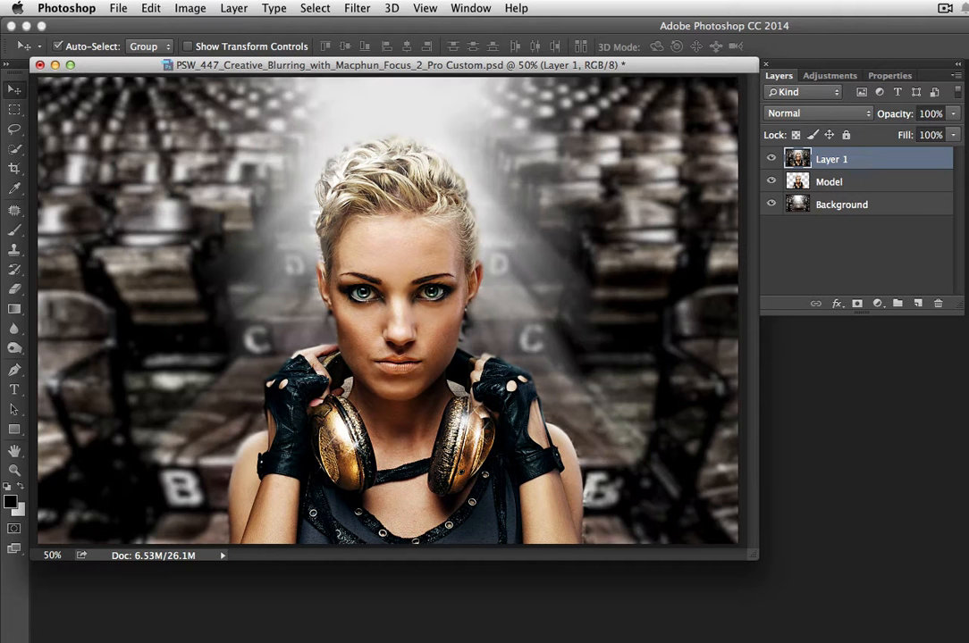
key(super+z)
key(super+z)
Minimise the composite, restore the Portrait.psd dog photo, and open it in the Portrait mode of Focus 2 Pro.
click(54, 65)
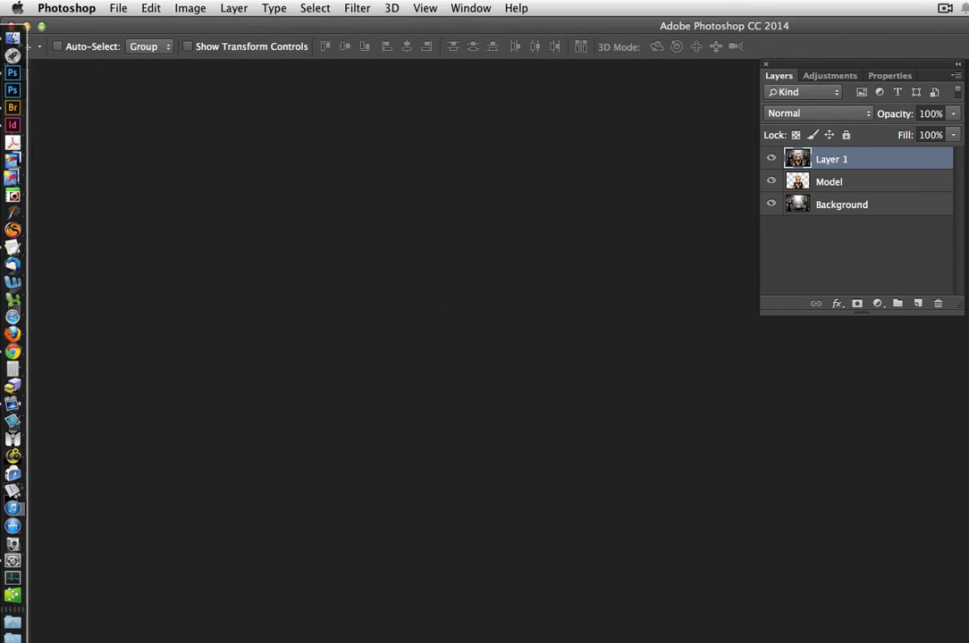
click(12, 639)
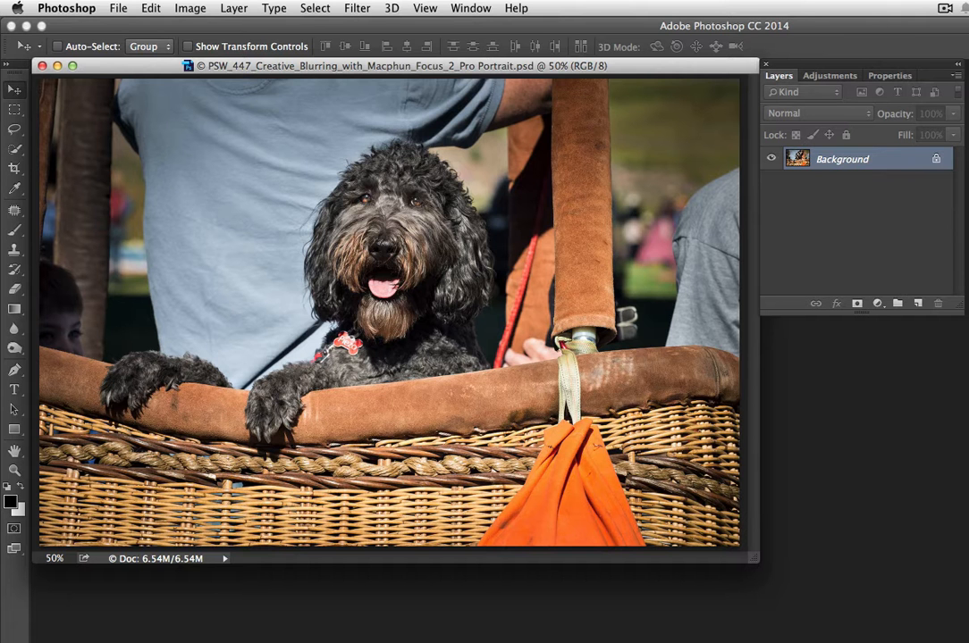
click(357, 8)
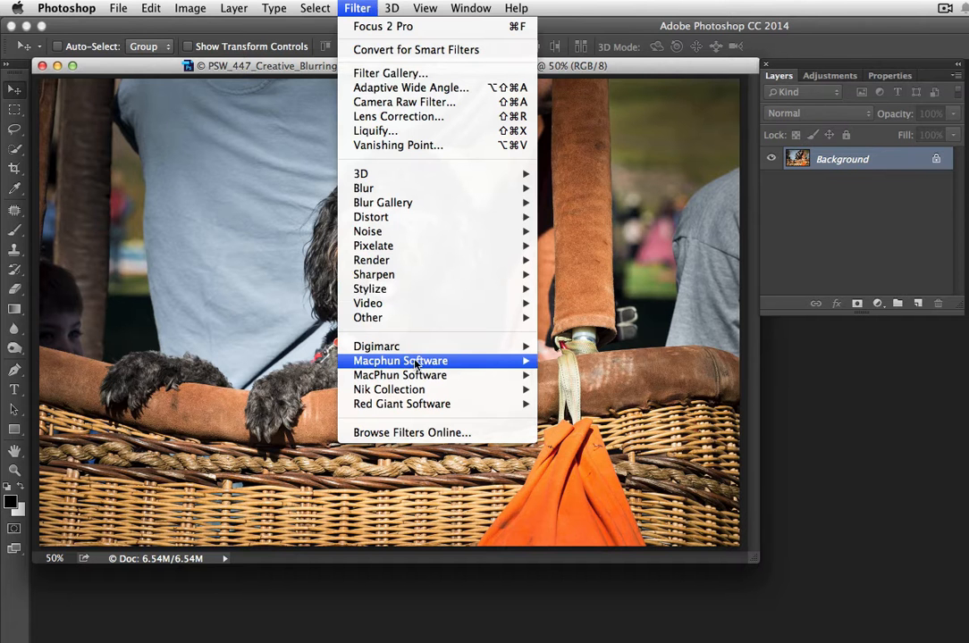
mouse_move(420, 361)
click(569, 361)
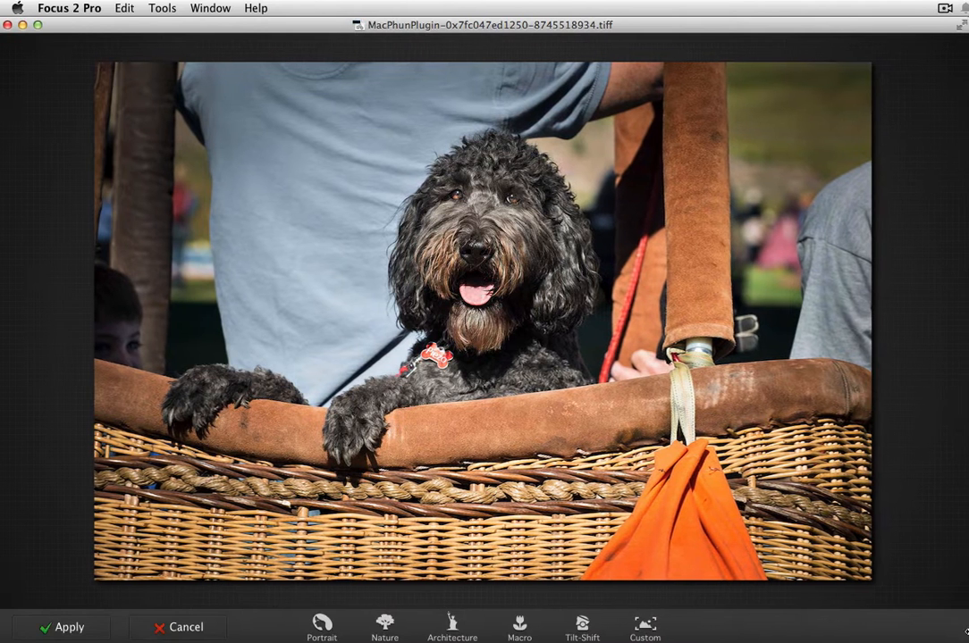
click(319, 626)
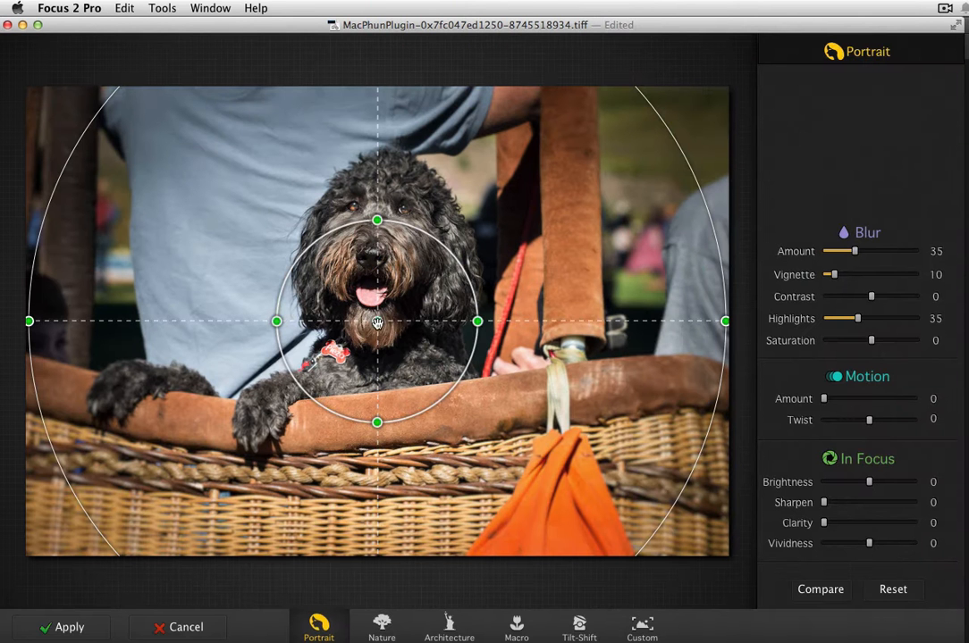
Centre the focus area on the dog's face, narrow the inner ellipse to fit its head, and shrink the outer ellipse.
drag(377, 321, 380, 256)
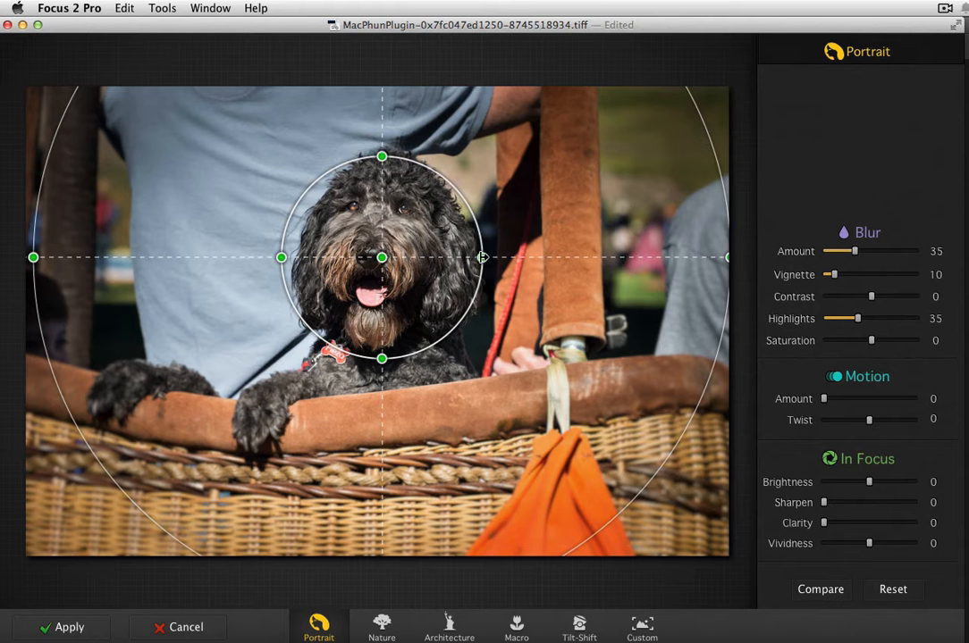
drag(483, 257, 464, 260)
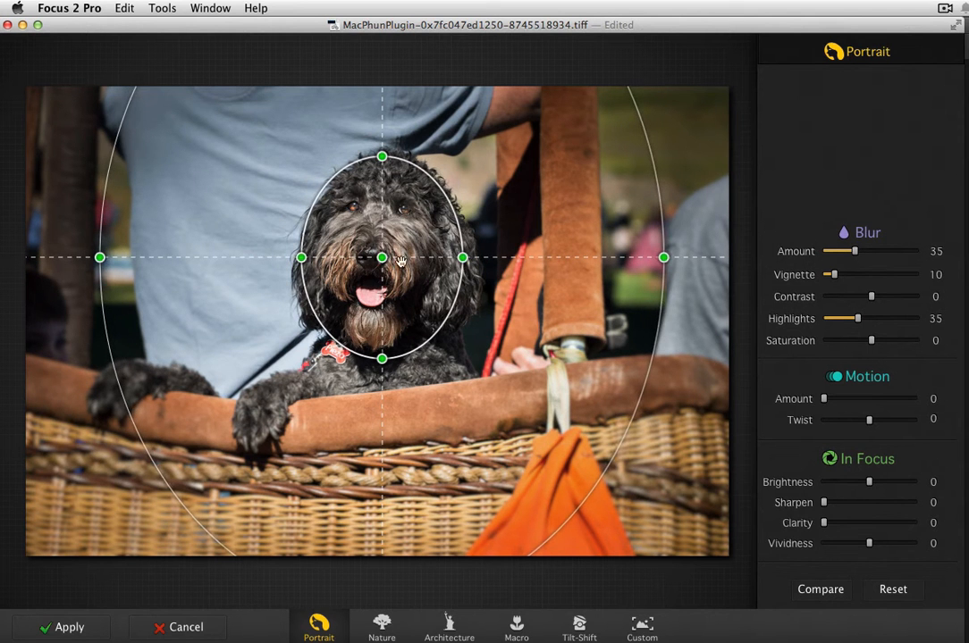
drag(382, 259, 384, 254)
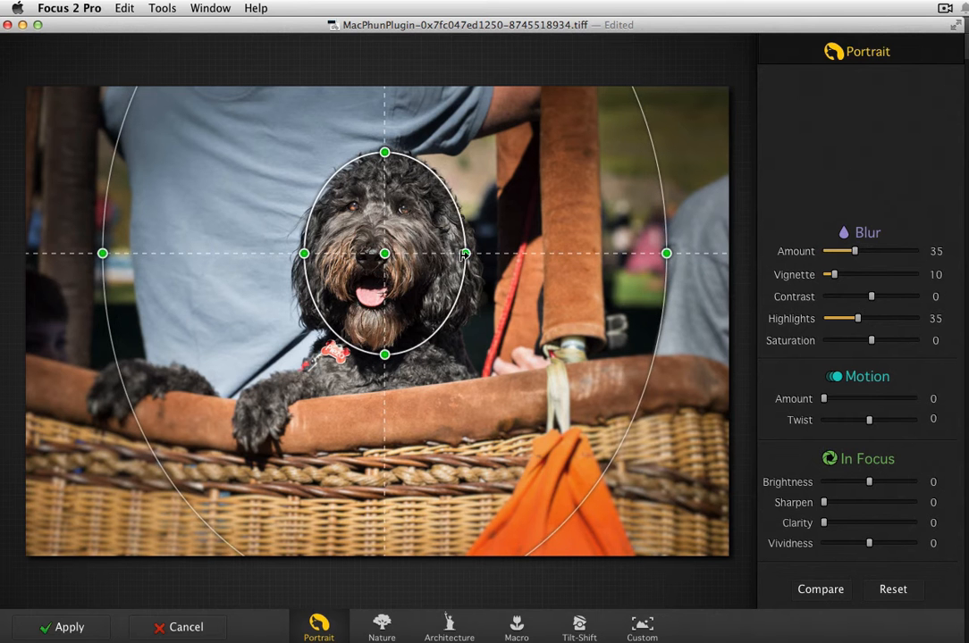
drag(463, 256, 462, 255)
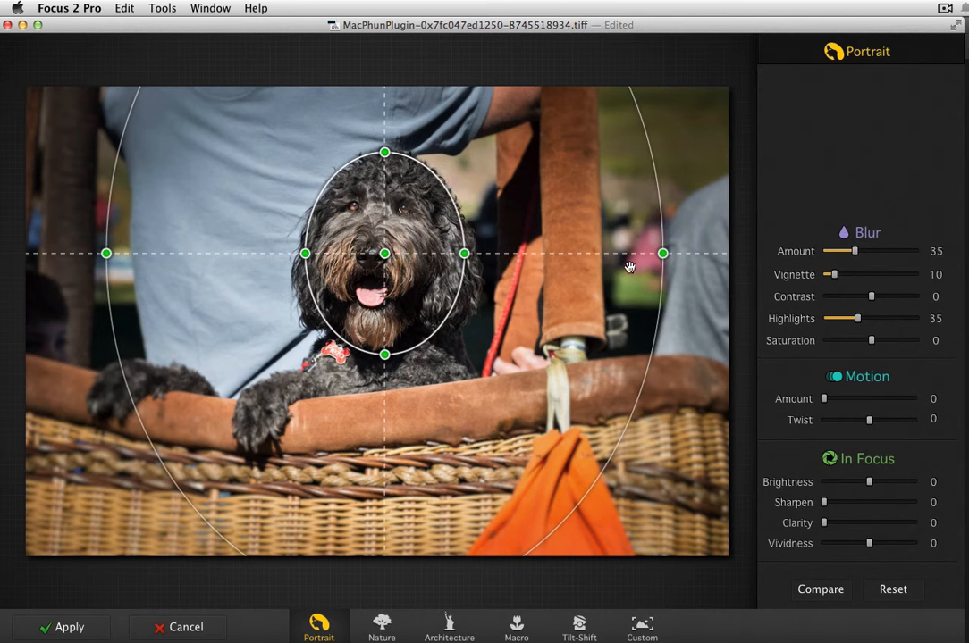
mouse_move(662, 253)
mouse_down()
mouse_move(608, 256)
mouse_move(646, 253)
mouse_up()
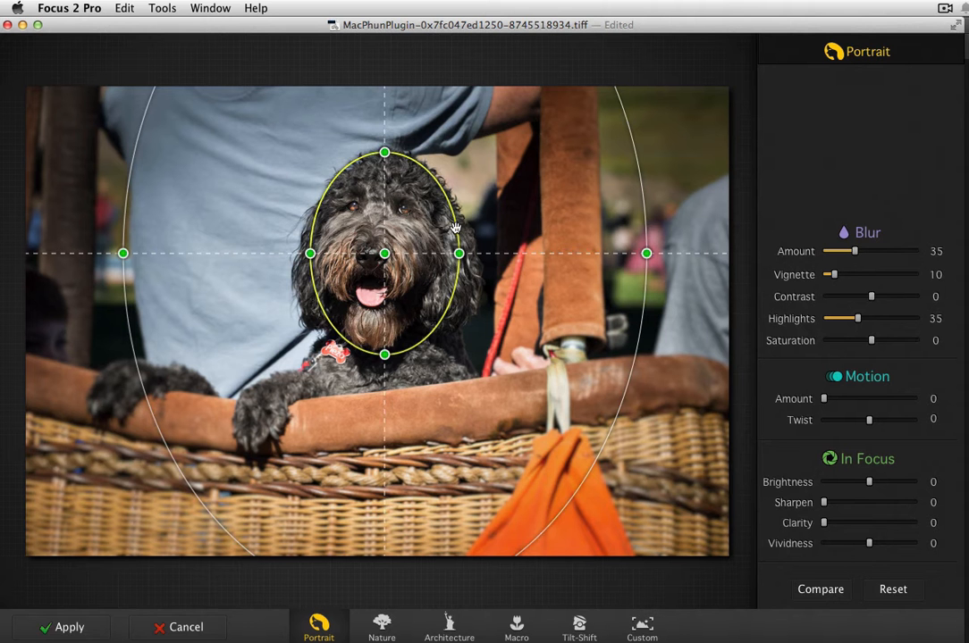
mouse_move(455, 228)
mouse_down()
mouse_move(536, 213)
mouse_move(435, 228)
mouse_move(459, 231)
mouse_up()
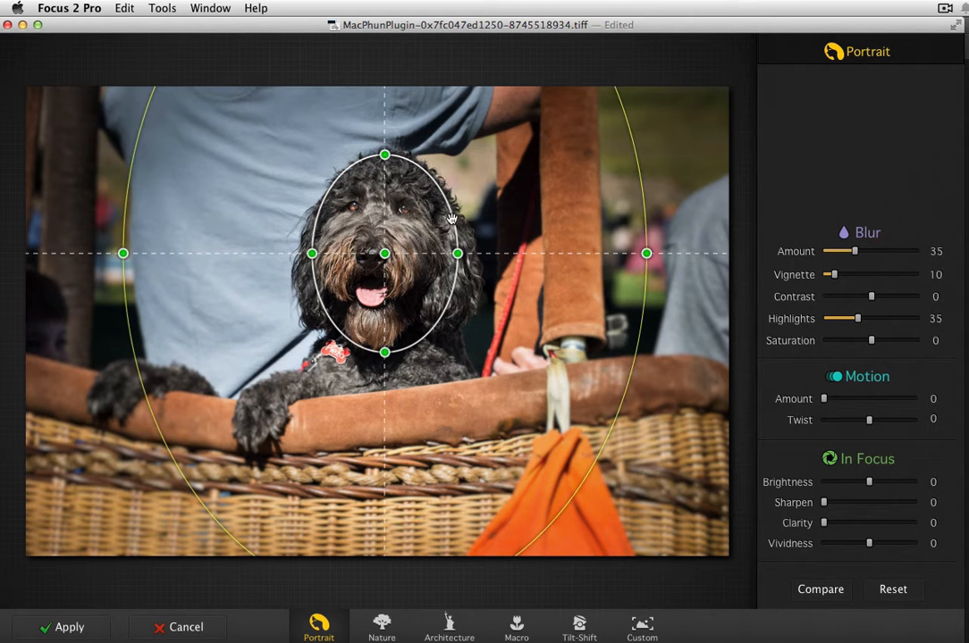
drag(454, 218, 455, 251)
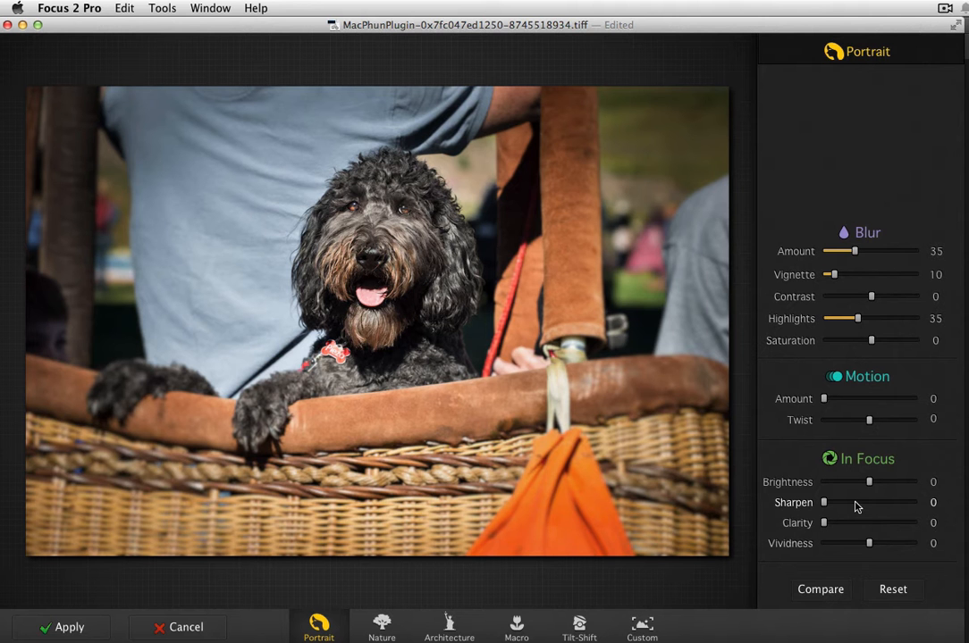
Compare with the original, and set the Blur amount to 83, vignette 30, contrast +67, highlights 9 and saturation -29.
click(822, 590)
drag(853, 253, 901, 265)
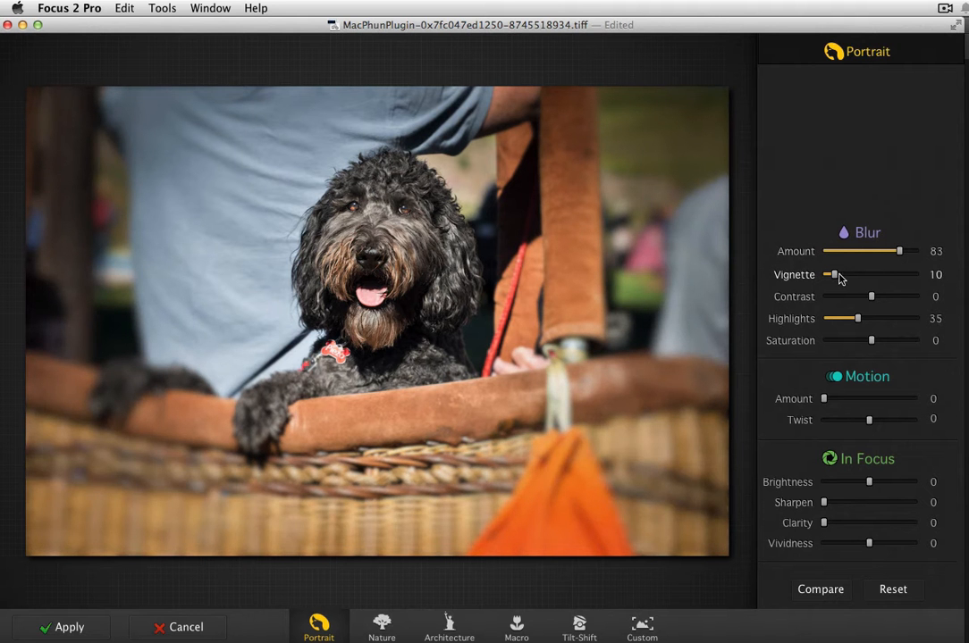
drag(836, 278, 829, 320)
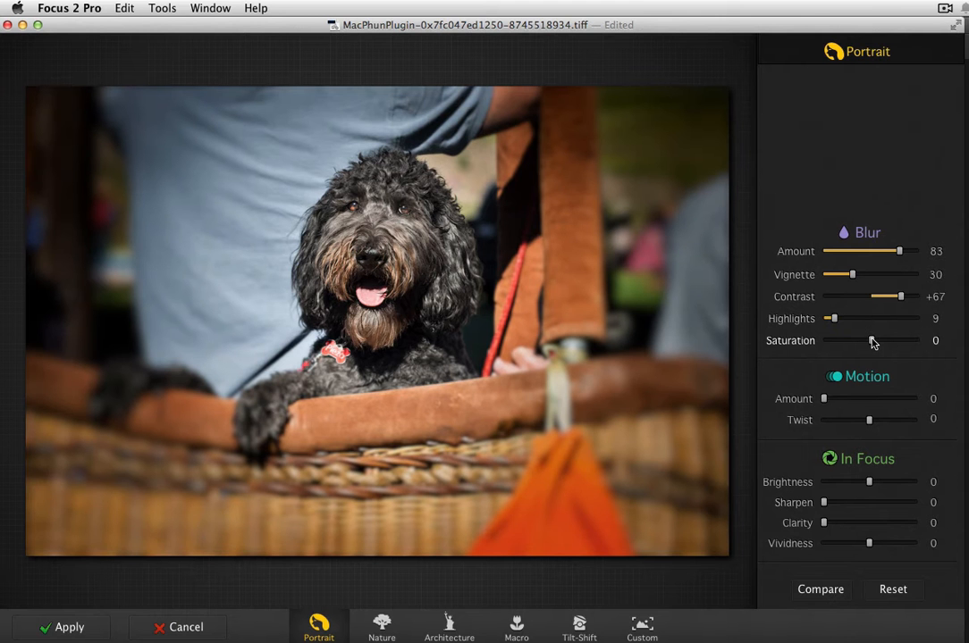
drag(872, 341, 860, 343)
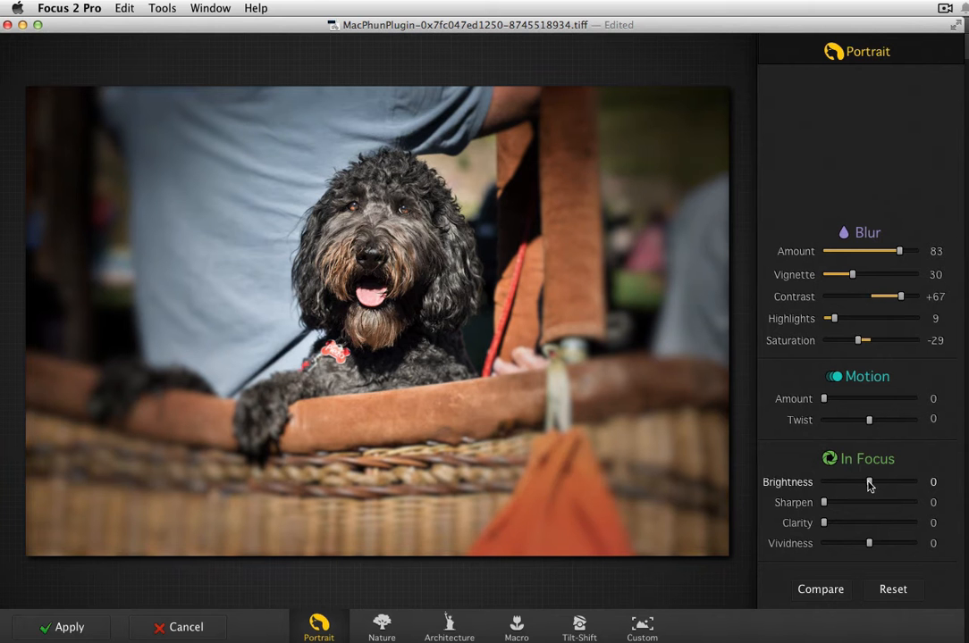
Try a brighter In Focus area and undo it, set sharpen 42, clarity 20 and vividness +5, and compare with the original.
drag(870, 484, 880, 490)
key(super+z)
drag(824, 503, 873, 548)
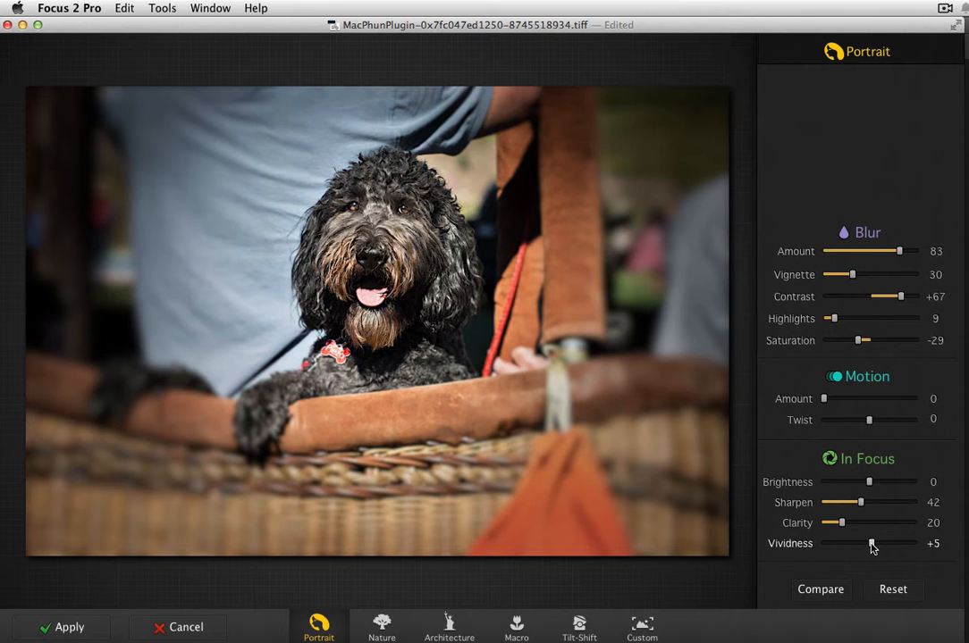
drag(818, 588, 823, 597)
Apply the portrait blur to the dog photo and compare before and after at 66.7% by undoing and redoing it.
click(81, 629)
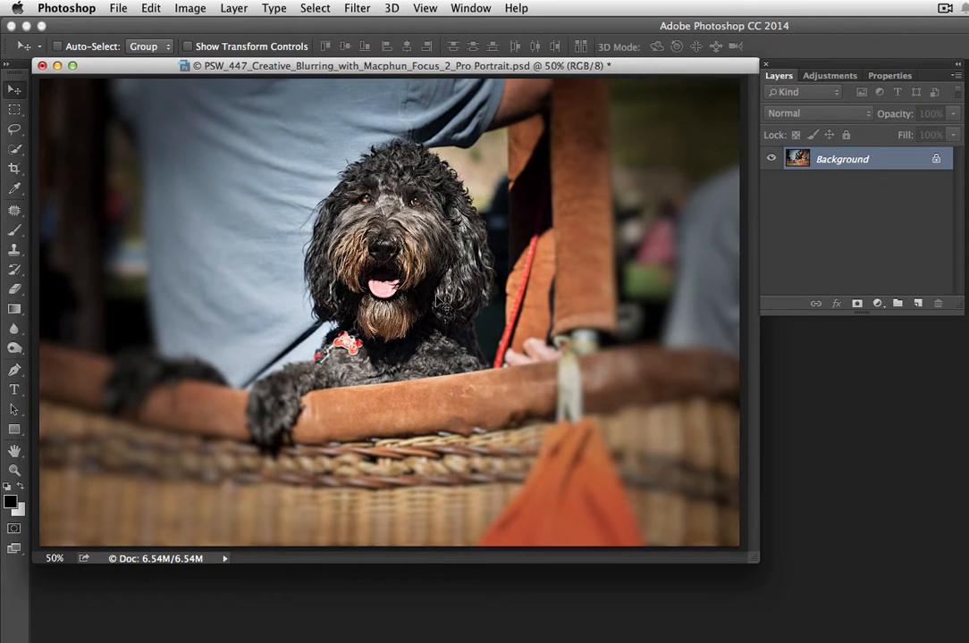
key(super+plus)
key(super+z)
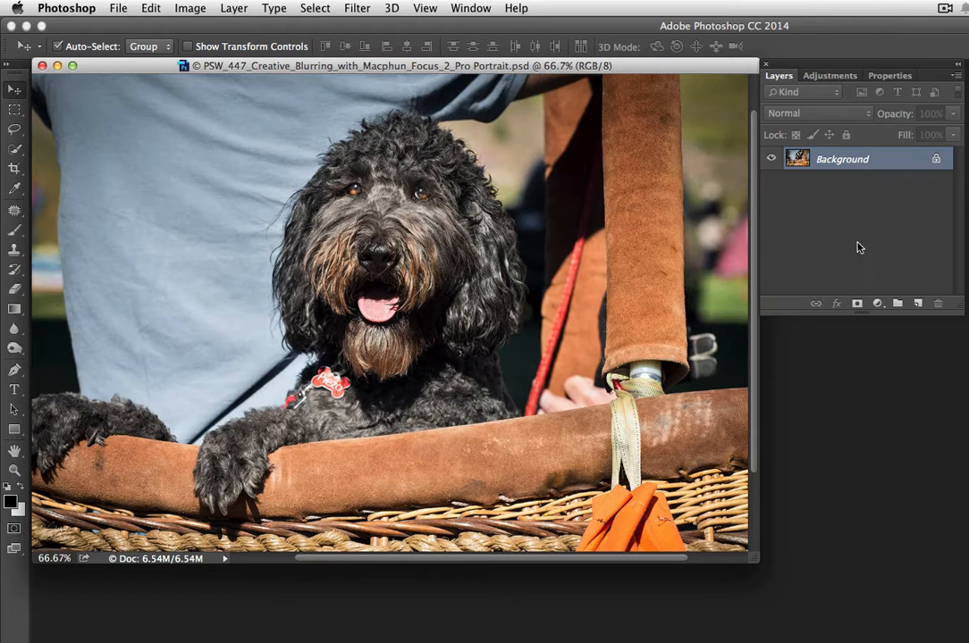
key(super+z)
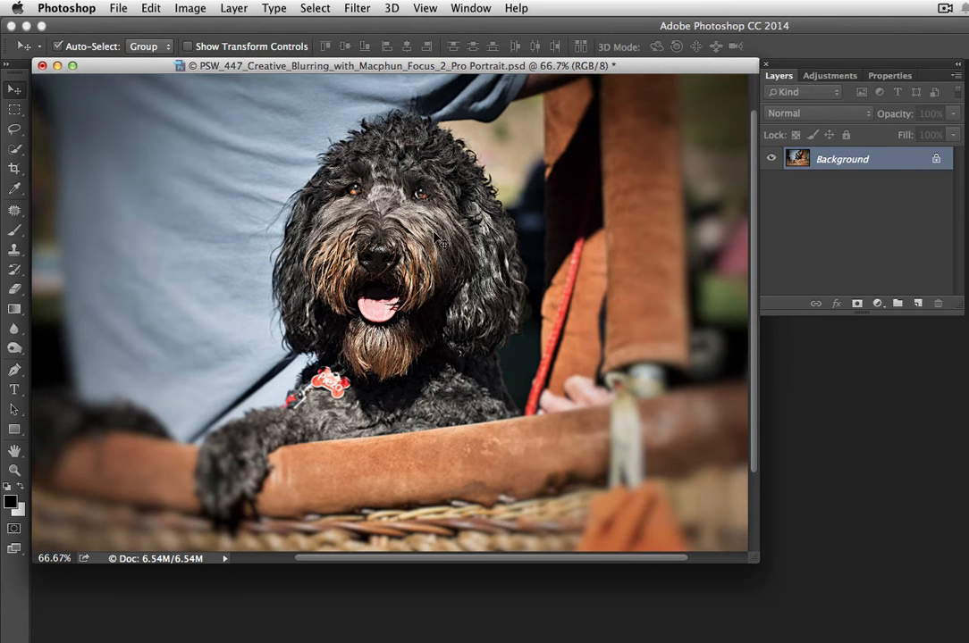
key(super+z)
key(super+z)
key(super+minus)
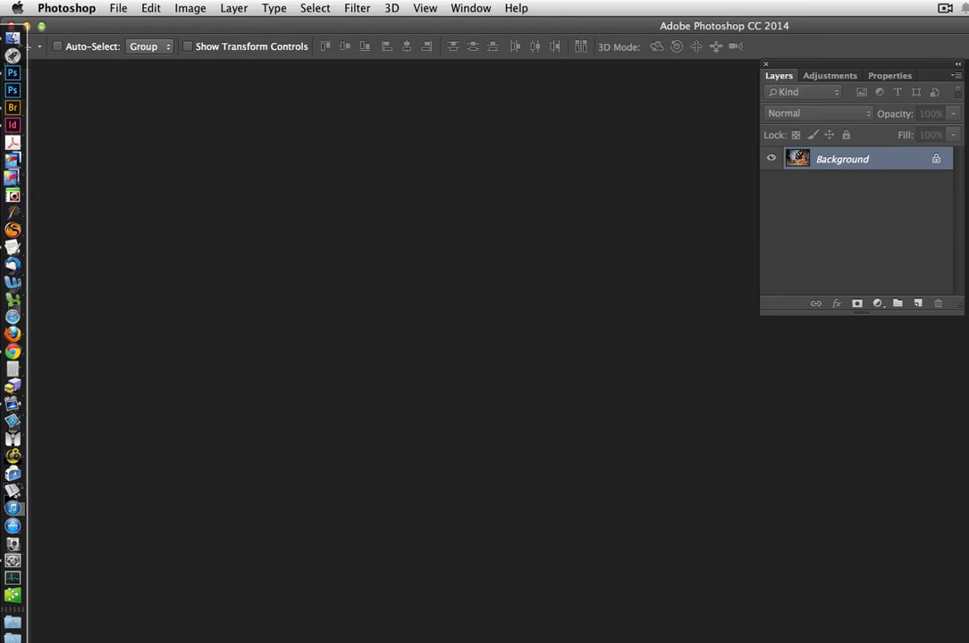
Switch from the dog photo to the minimised Portrait 02.psd document showing the man in the fur-hooded parka.
click(12, 638)
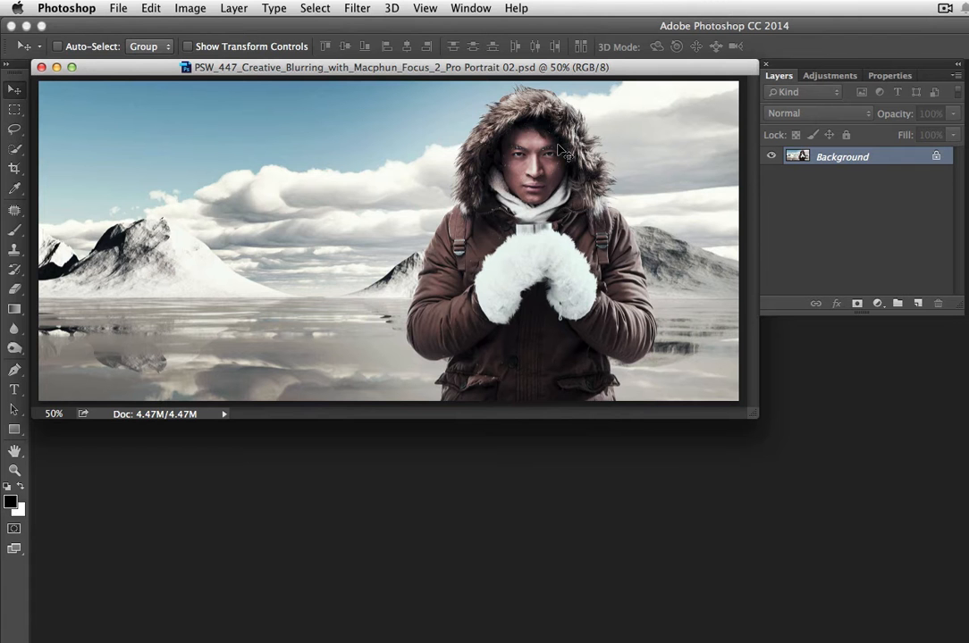
Try the Portrait mode of Focus 2 Pro on the parka photo and close the plug-in without applying it.
click(359, 8)
mouse_move(409, 361)
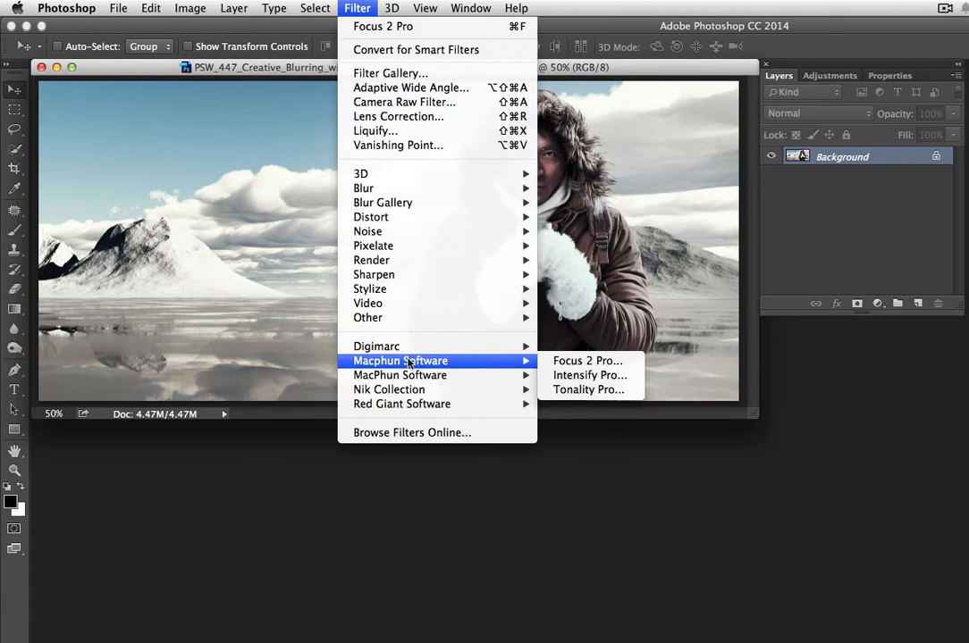
click(560, 362)
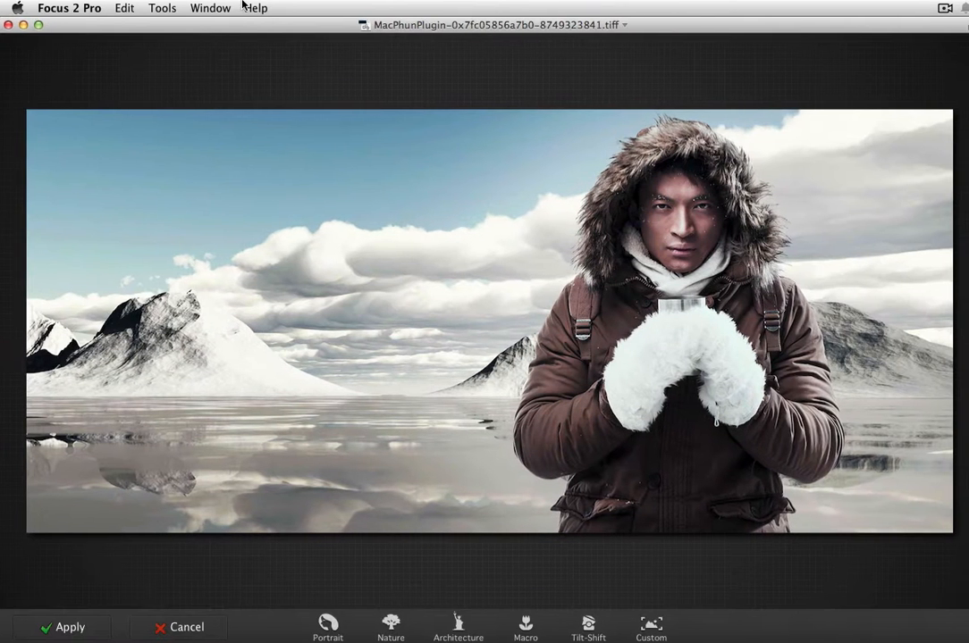
drag(968, 566, 962, 563)
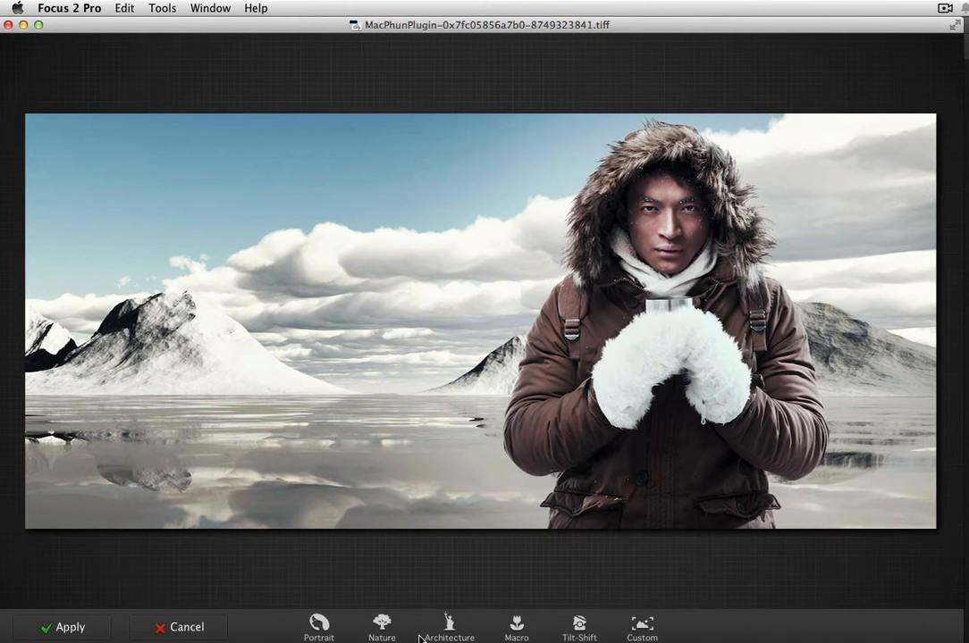
click(318, 626)
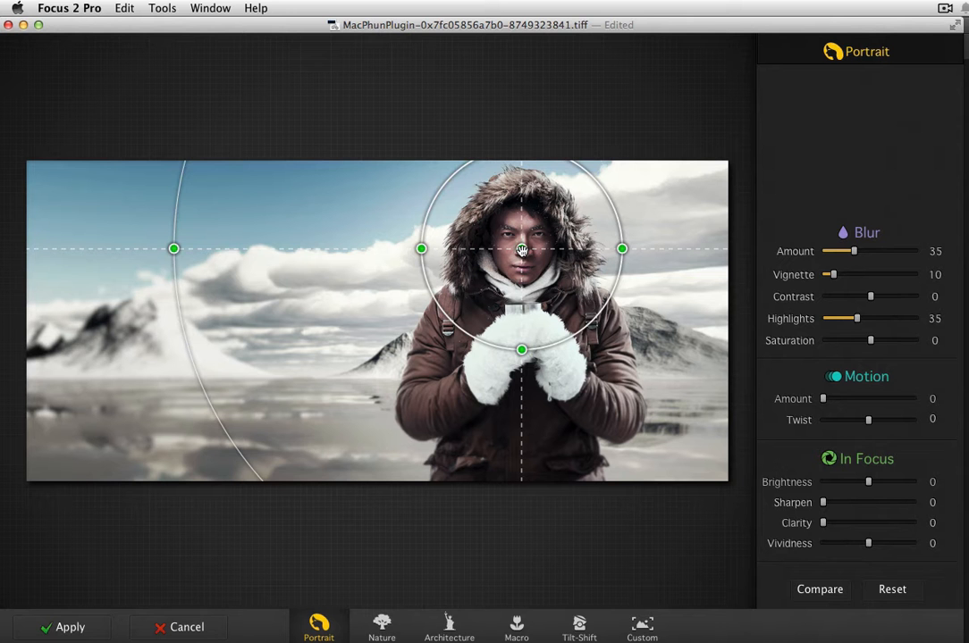
click(8, 24)
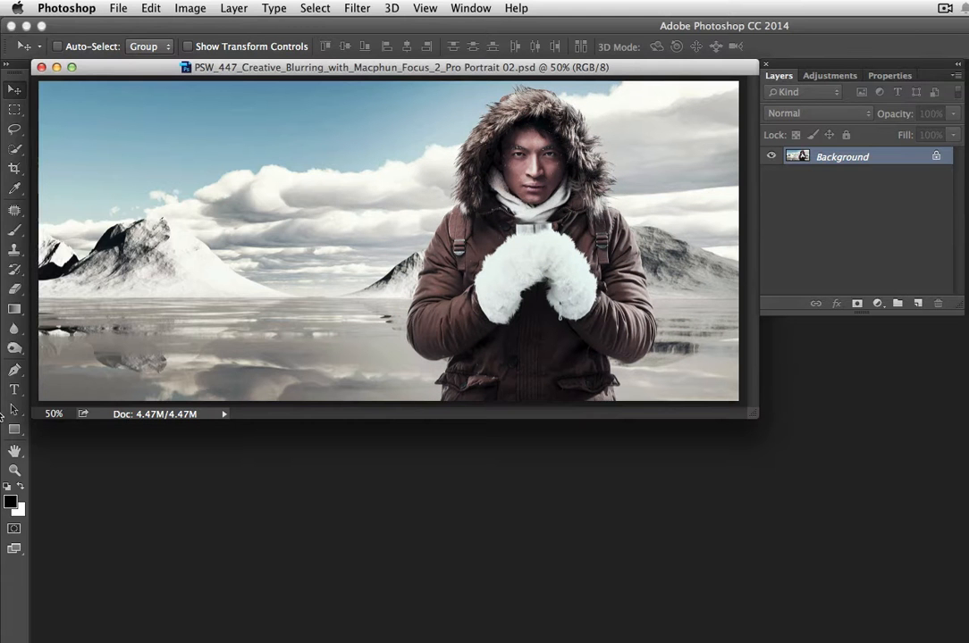
Switch from the parka photo to the Nature.psd mountain photo and open it in the Nature mode of Focus 2 Pro.
click(41, 67)
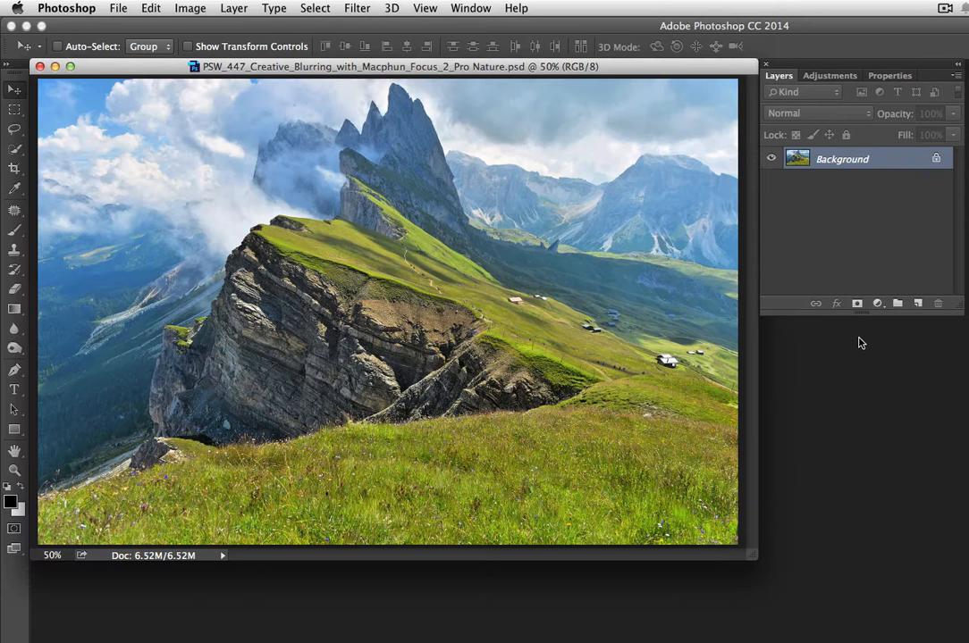
click(357, 8)
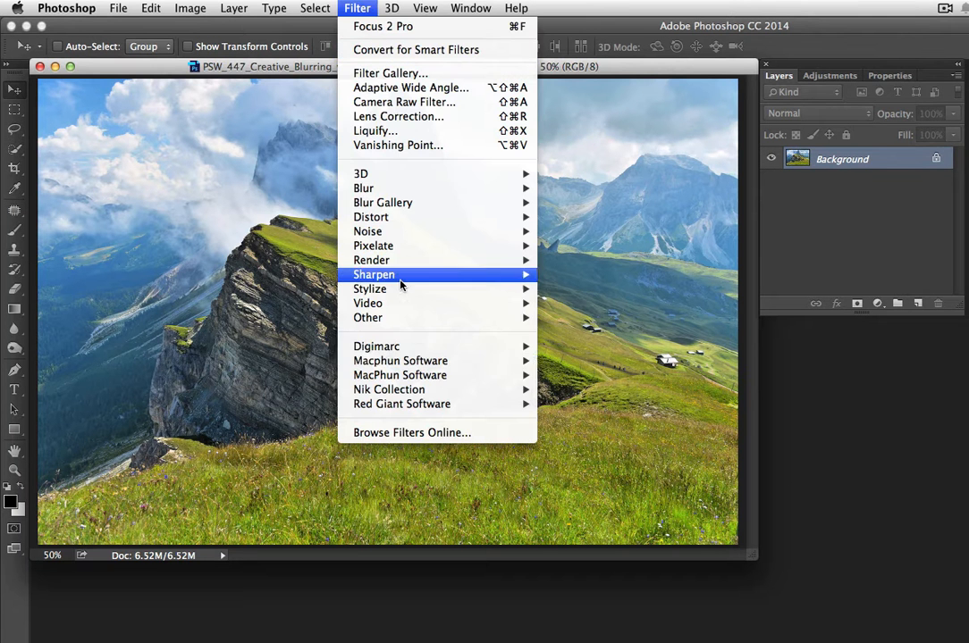
click(572, 360)
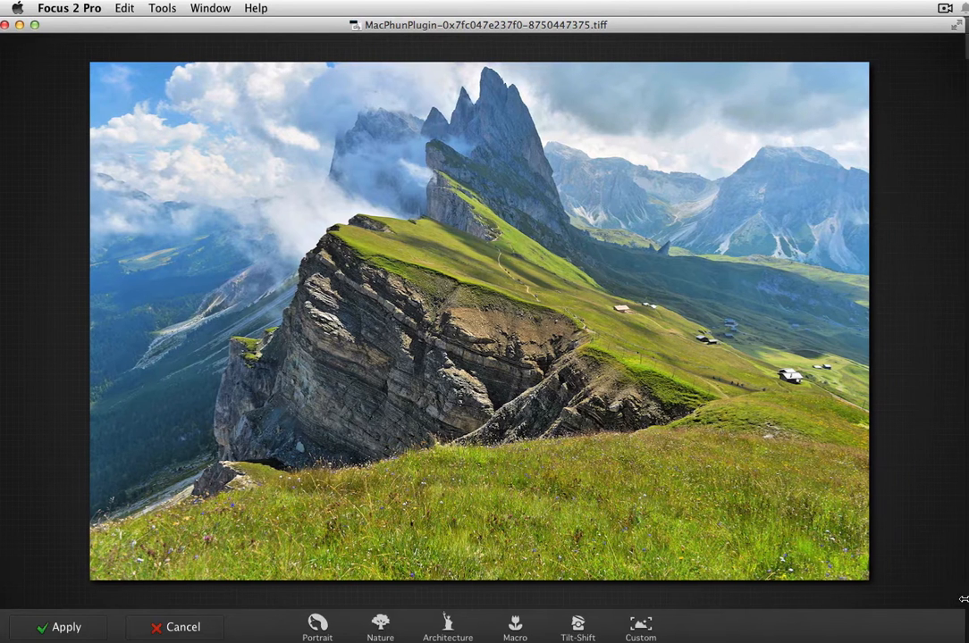
click(381, 625)
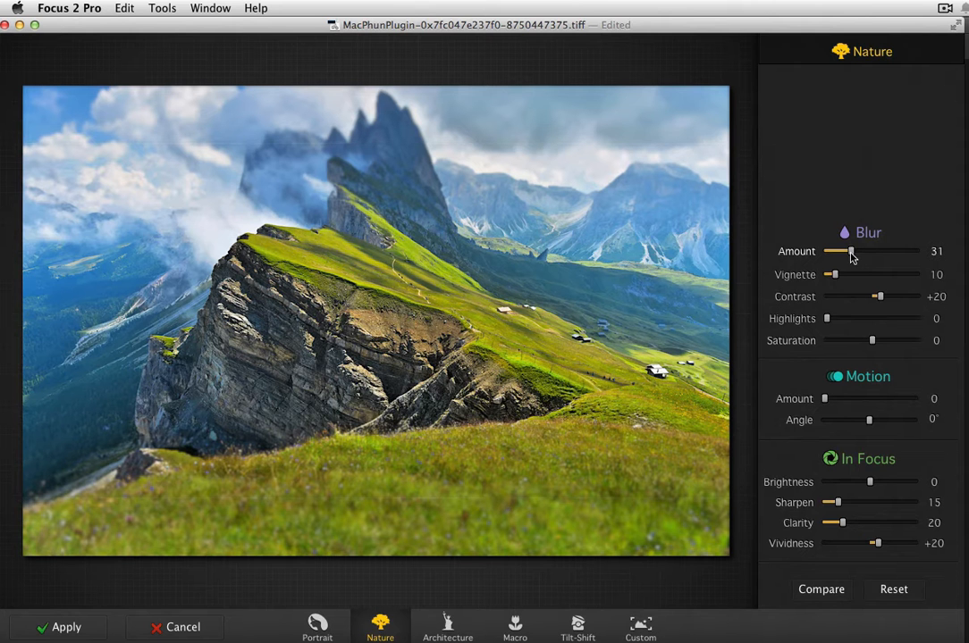
Remove the blur from the mountain photo as a check, and set the Blur amount to 49.
drag(851, 254, 793, 260)
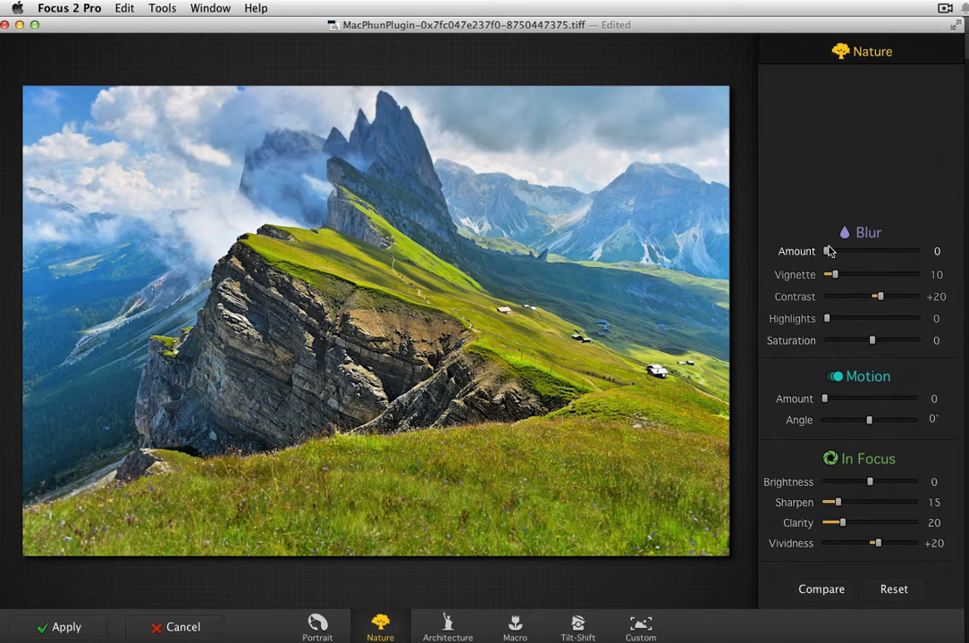
drag(826, 254, 871, 256)
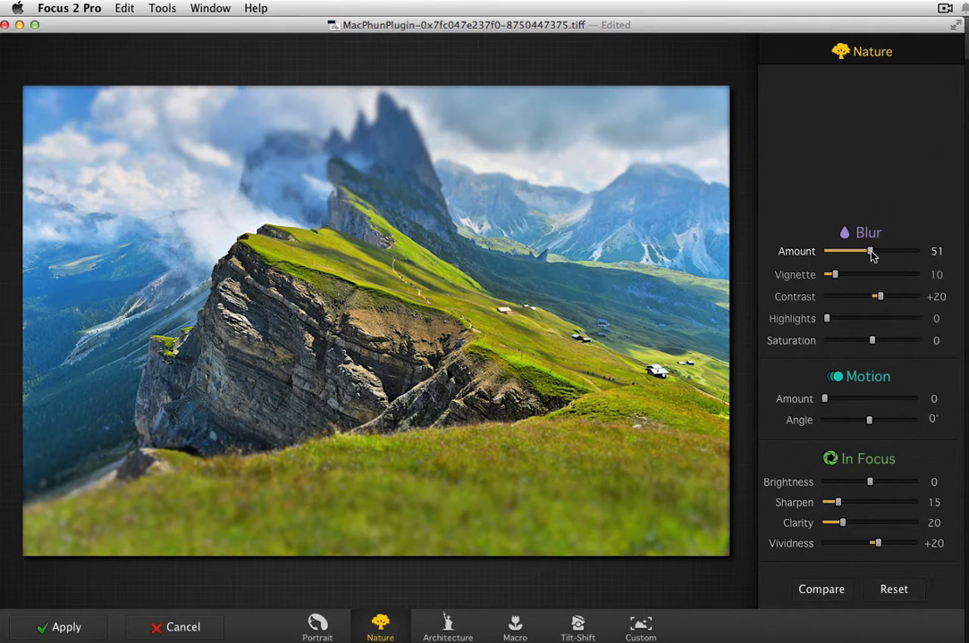
drag(872, 257, 867, 256)
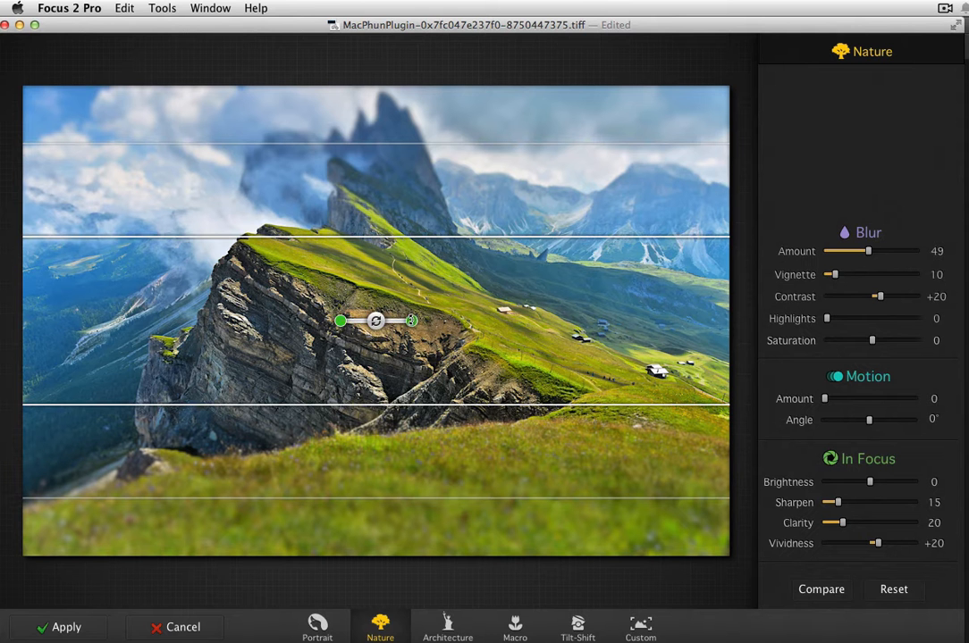
Try tilting the focus band diagonally in both directions and return it to horizontal.
drag(411, 320, 408, 337)
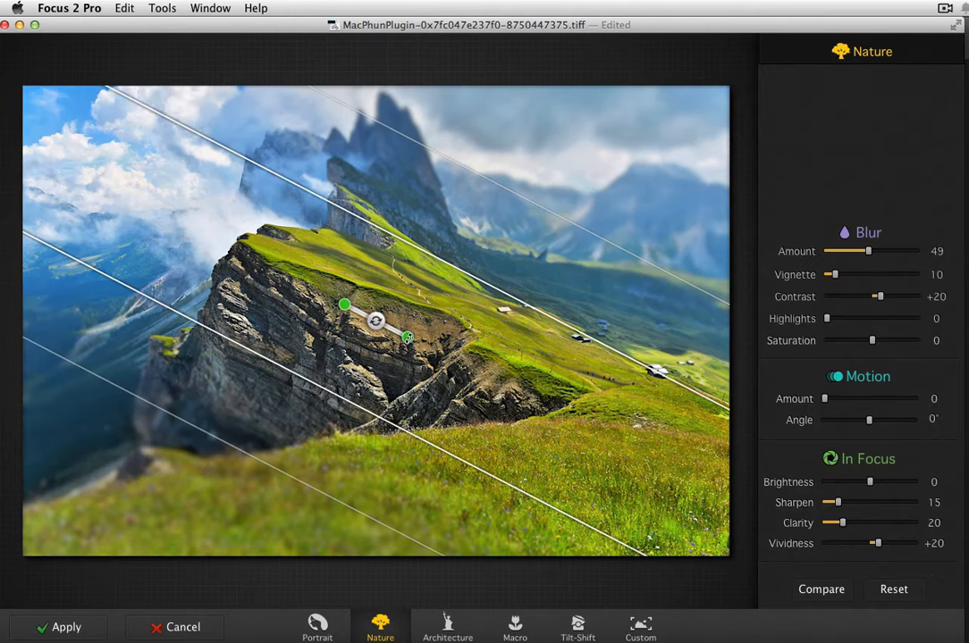
drag(407, 337, 403, 298)
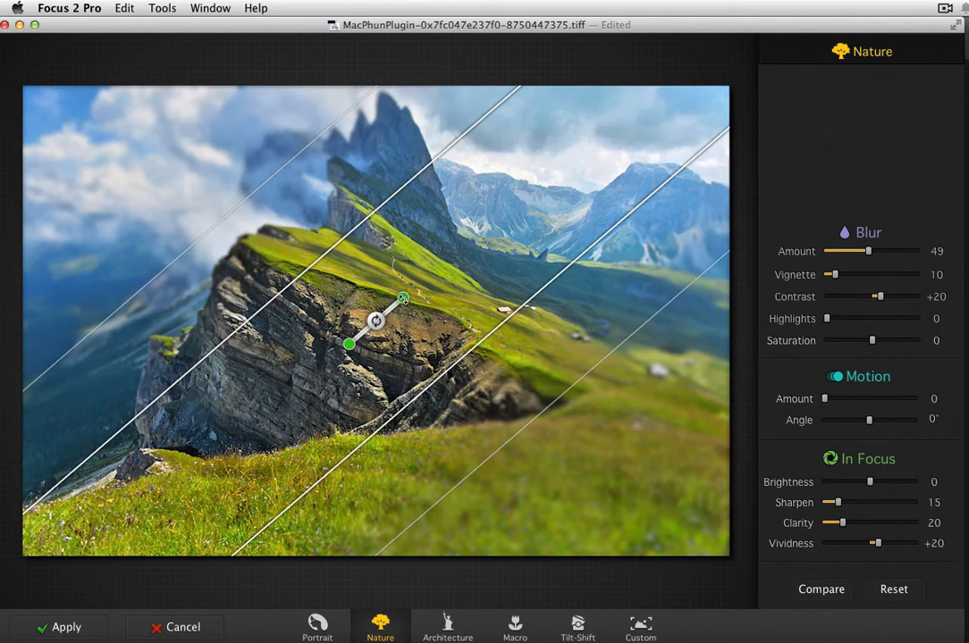
drag(403, 298, 411, 320)
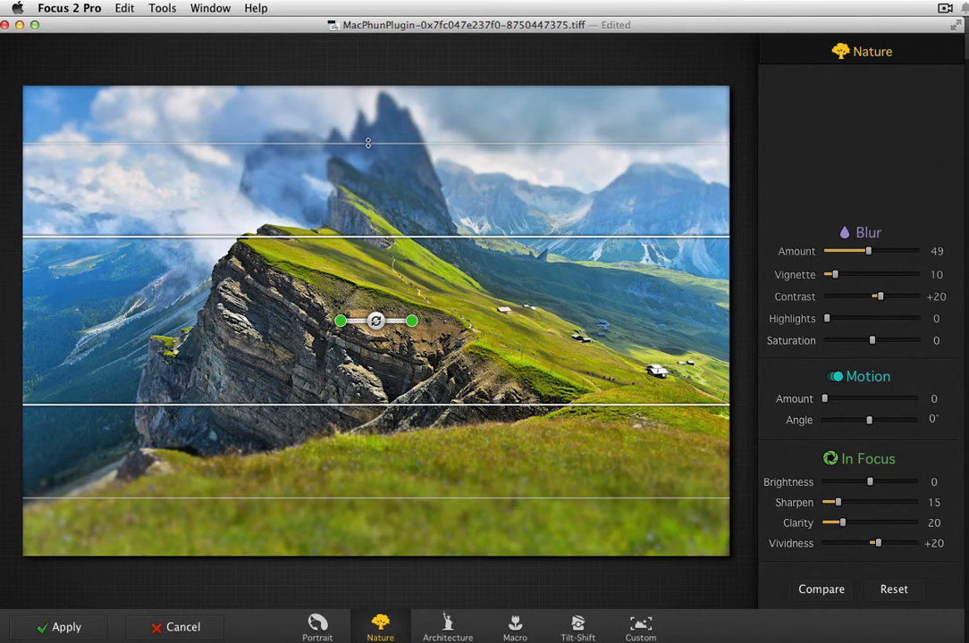
Widen the horizontal focus band and position it over the rocky cliff, from just above the ridge to the grass edge.
mouse_move(370, 144)
mouse_down()
mouse_move(369, 196)
mouse_move(369, 128)
mouse_up()
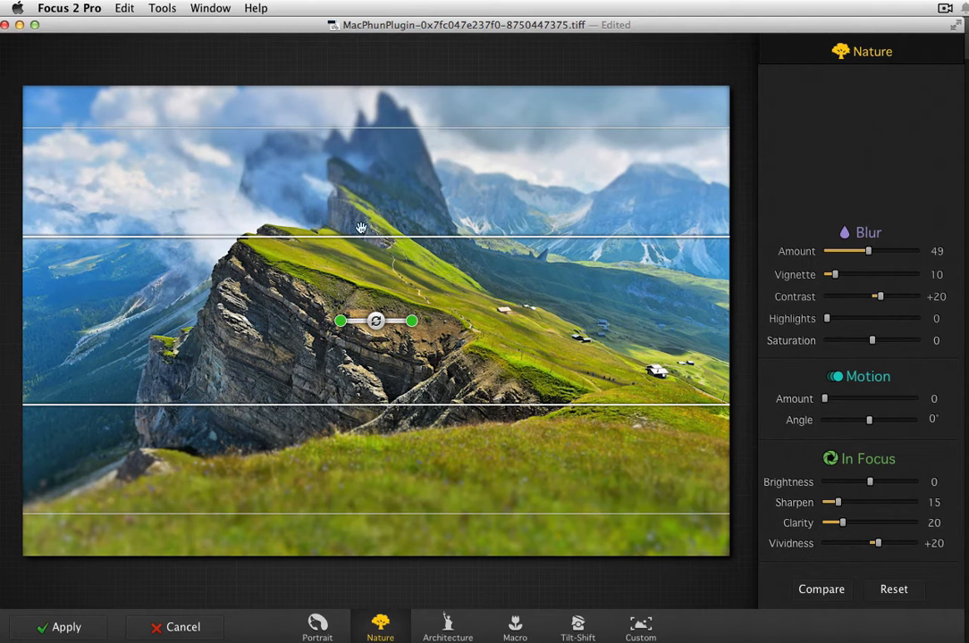
mouse_move(362, 236)
mouse_down()
mouse_move(367, 244)
mouse_move(367, 223)
mouse_up()
drag(371, 320, 370, 344)
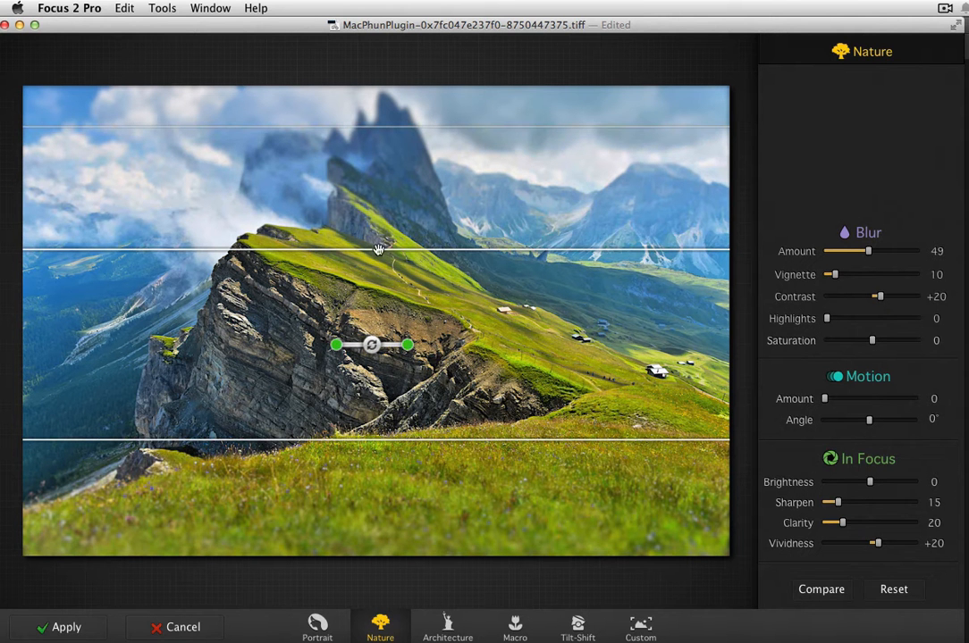
drag(378, 248, 378, 240)
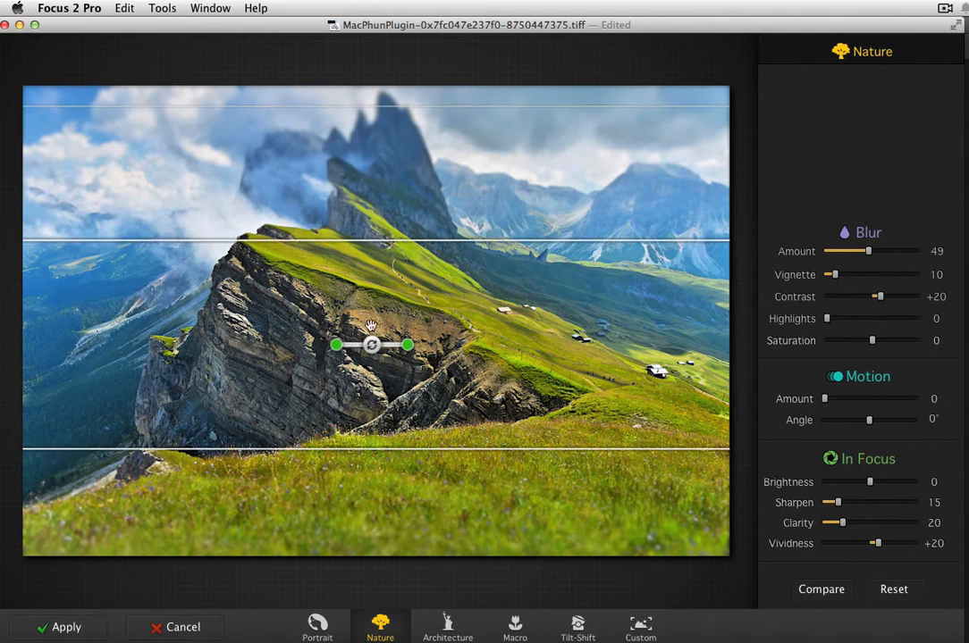
drag(370, 344, 371, 336)
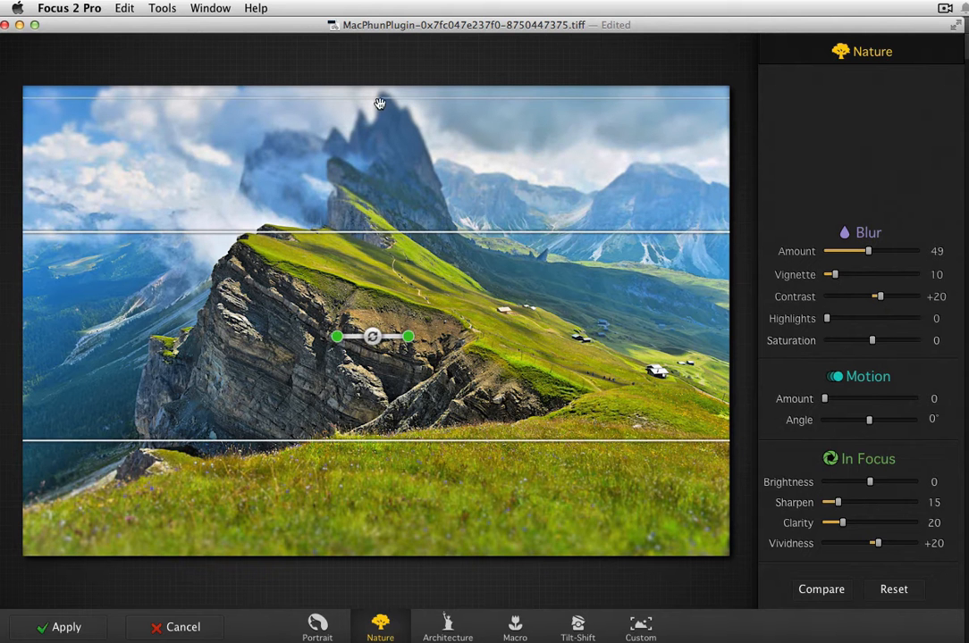
drag(380, 100, 395, 132)
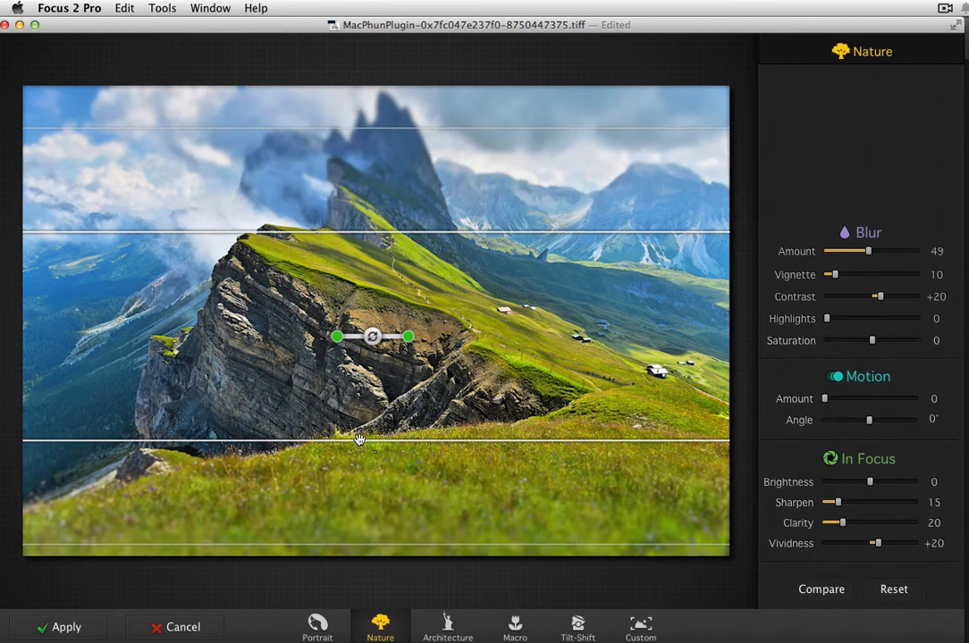
mouse_move(359, 439)
mouse_down()
mouse_move(370, 405)
mouse_move(369, 435)
mouse_up()
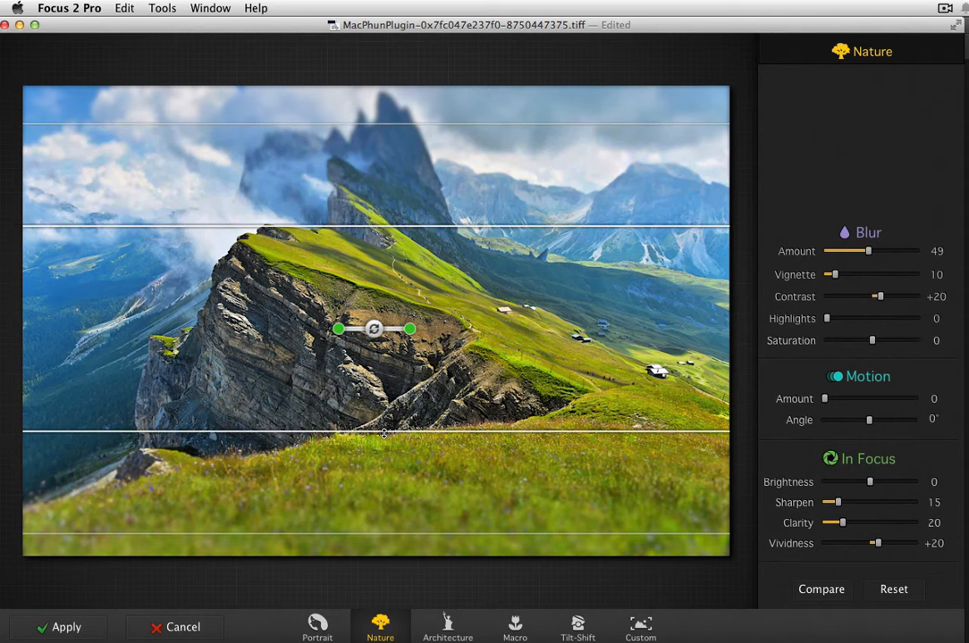
mouse_move(385, 435)
mouse_down()
mouse_move(389, 443)
mouse_move(389, 423)
mouse_move(389, 447)
mouse_up()
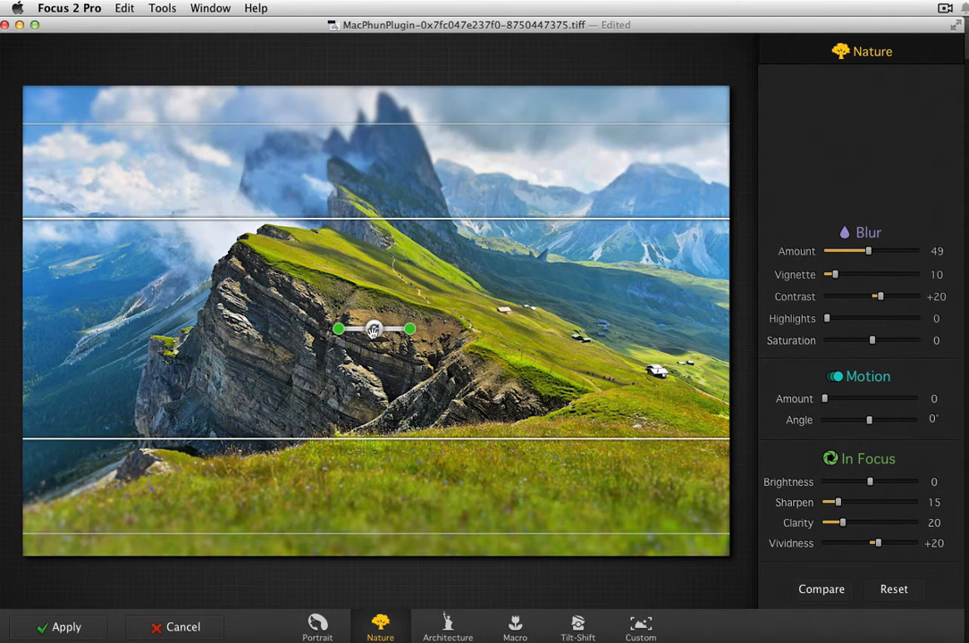
drag(374, 329, 374, 333)
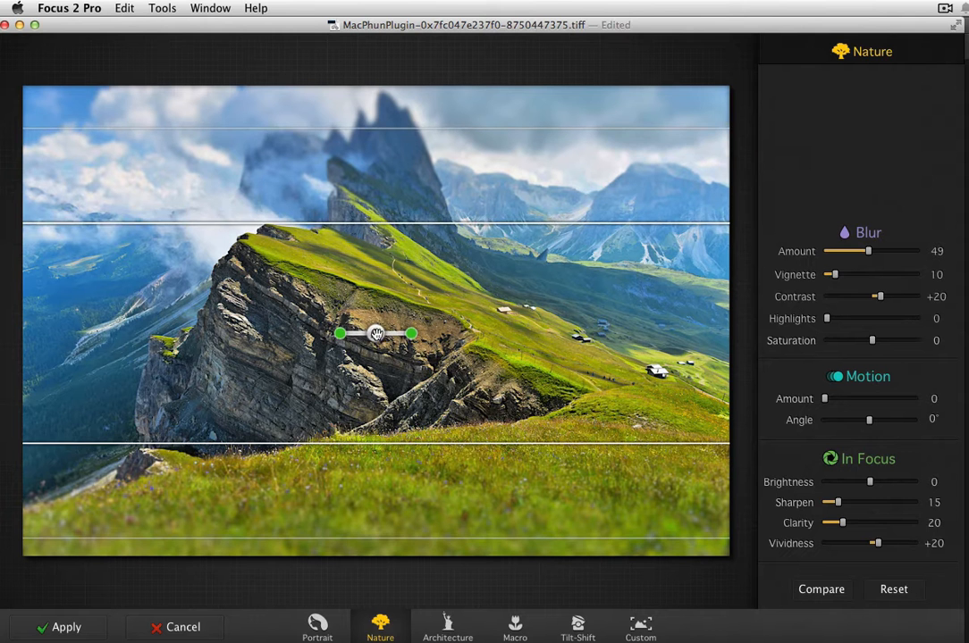
Set the Blur amount to 55, vignette 8, contrast +30 and saturation -6, and In Focus sharpen 30, clarity 26 and vividness +23.
drag(867, 251, 831, 276)
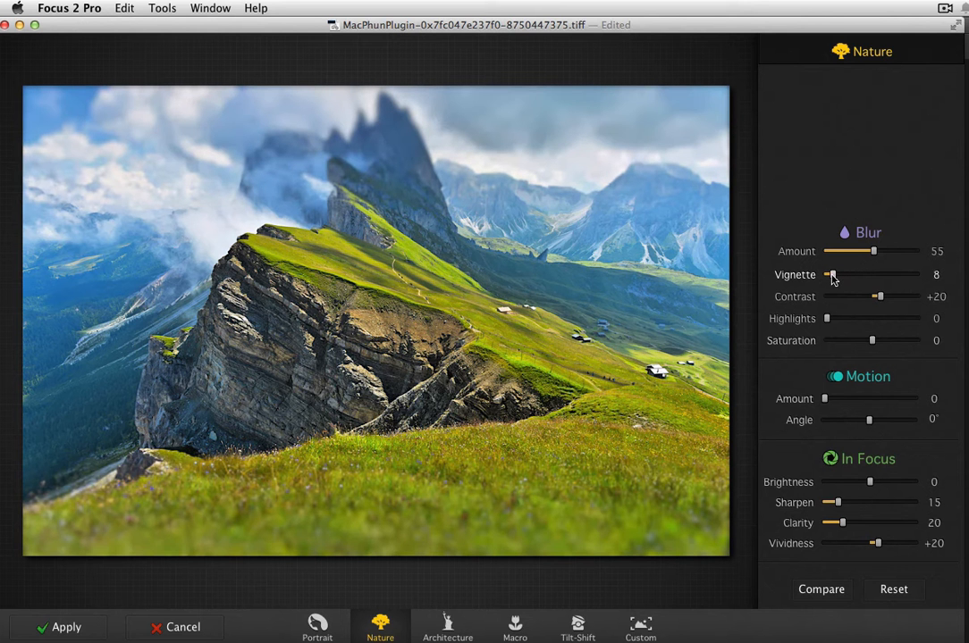
drag(881, 301, 886, 299)
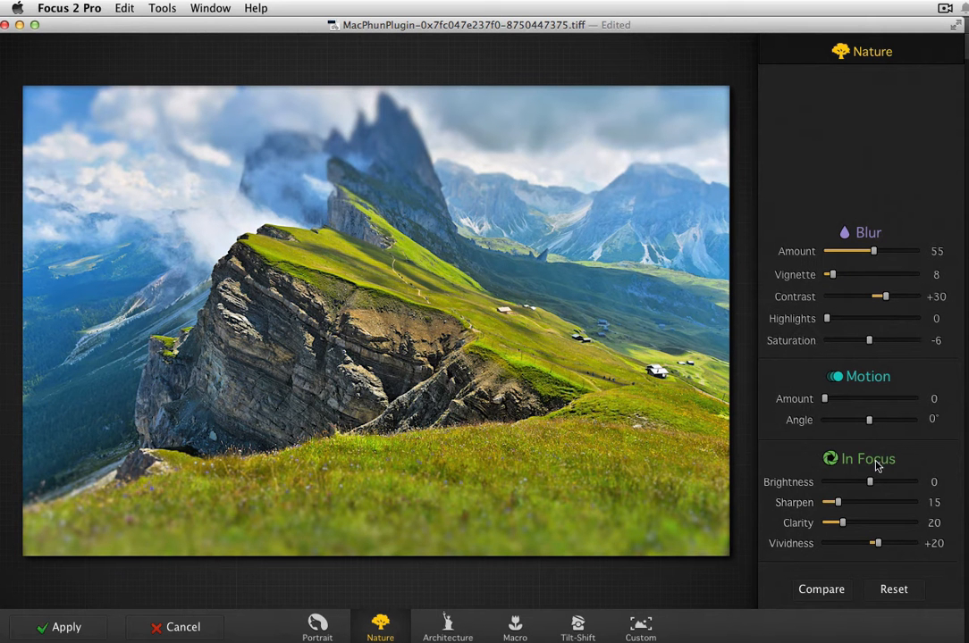
drag(872, 485, 875, 485)
drag(838, 505, 847, 527)
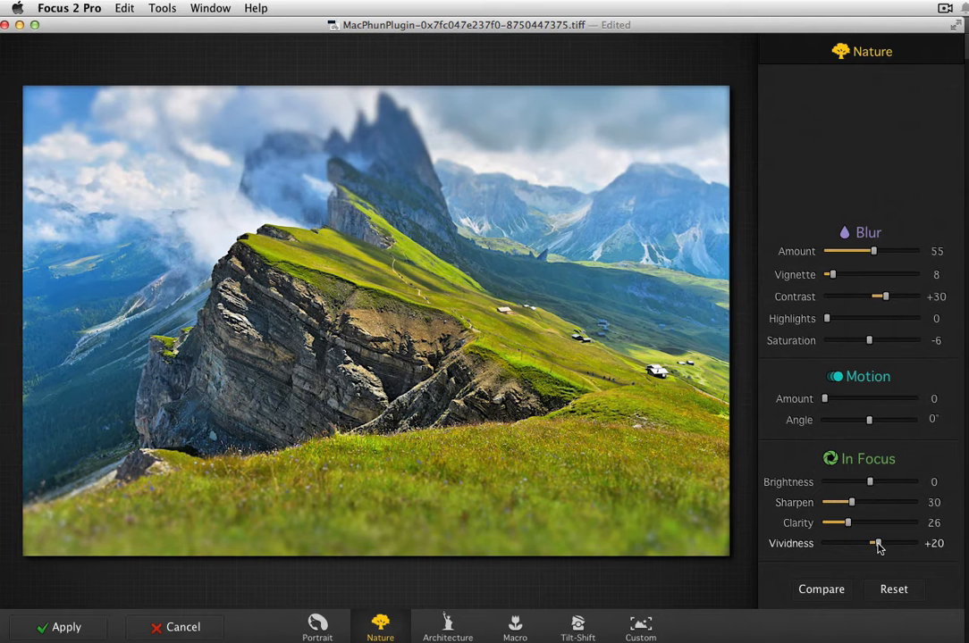
Compare the nature blur with the original, apply it to the mountain photo, and check before and after by undoing and redoing it.
click(826, 591)
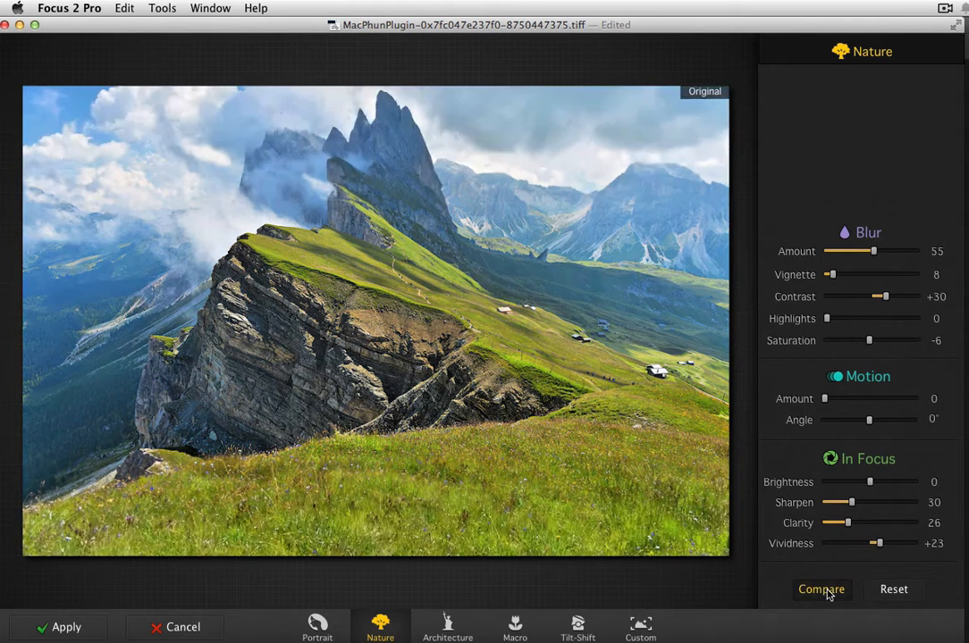
click(828, 590)
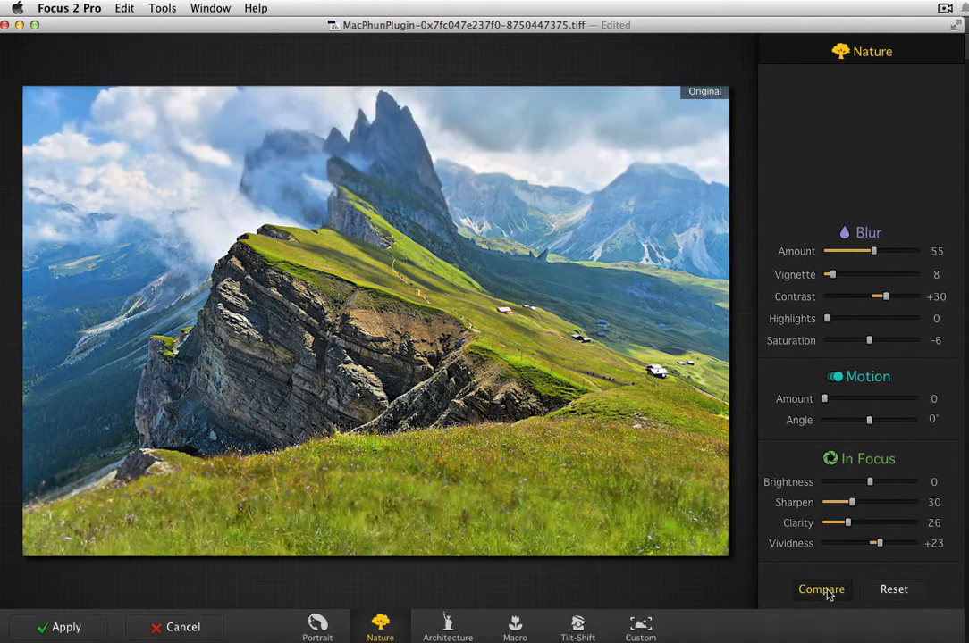
click(82, 628)
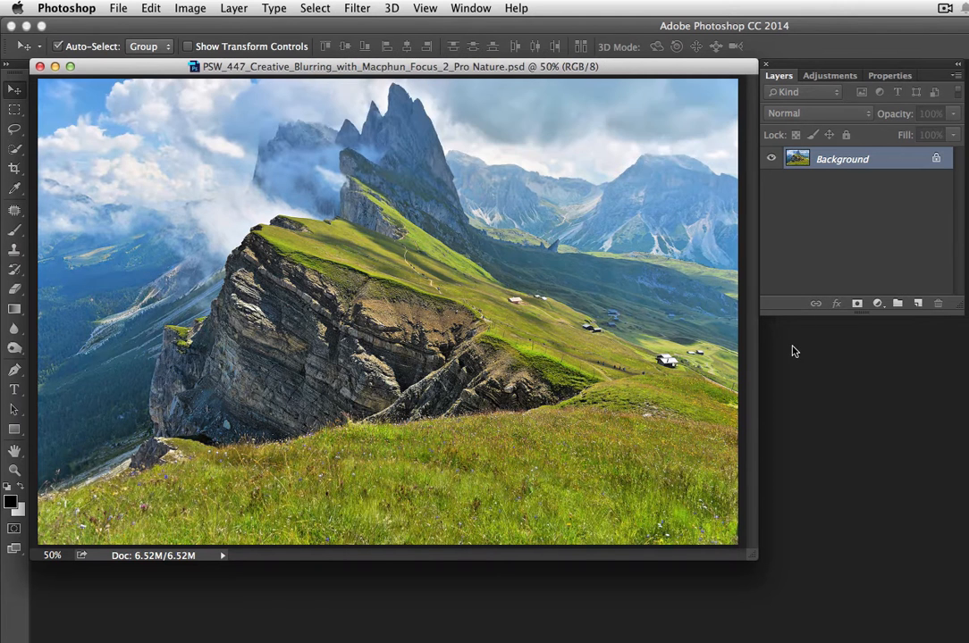
key(ctrl+z)
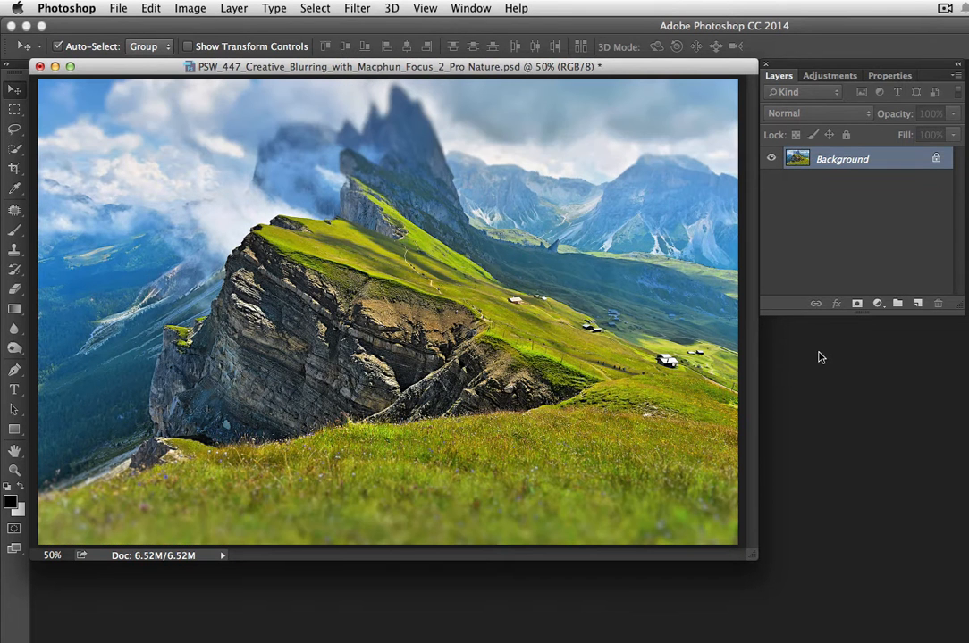
Minimise the mountain photo and bring up the minimised Architecture.psd document showing the arched hallway.
click(58, 46)
click(55, 66)
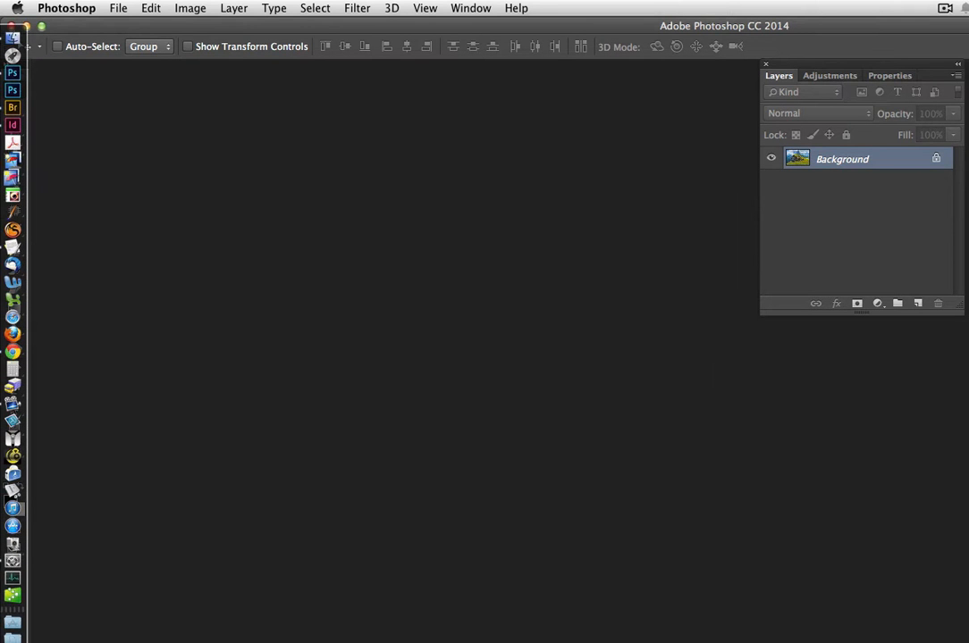
click(13, 639)
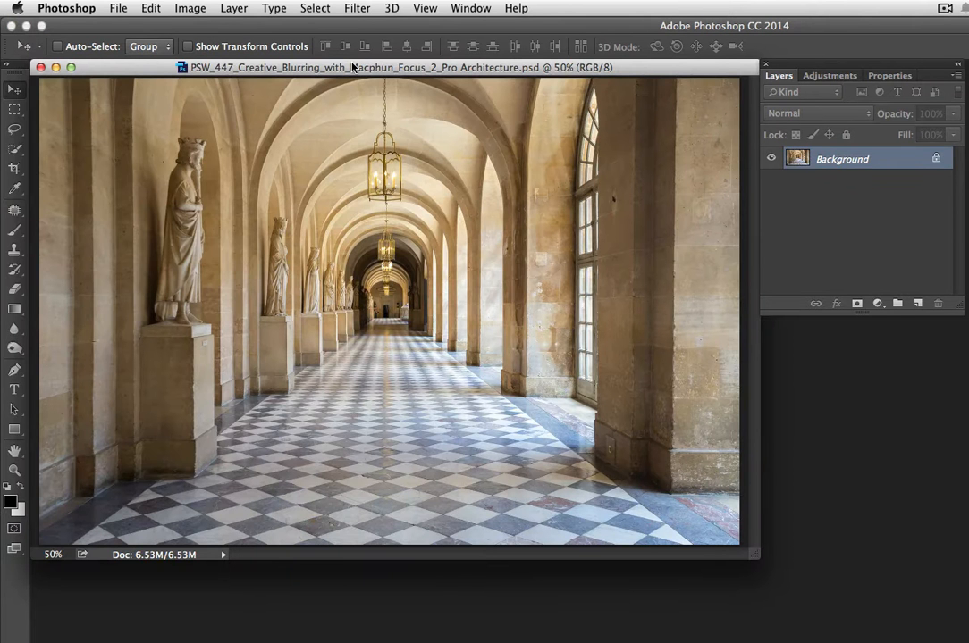
Open the arched hallway photo in Focus 2 Pro and move the plug-in window so the whole image is in view.
click(354, 8)
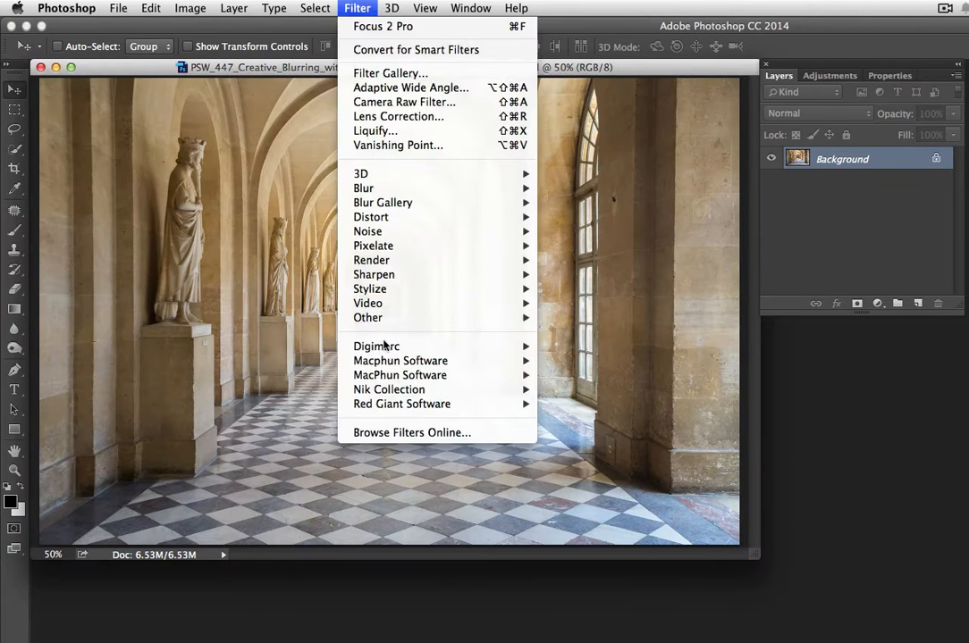
mouse_move(394, 361)
click(572, 360)
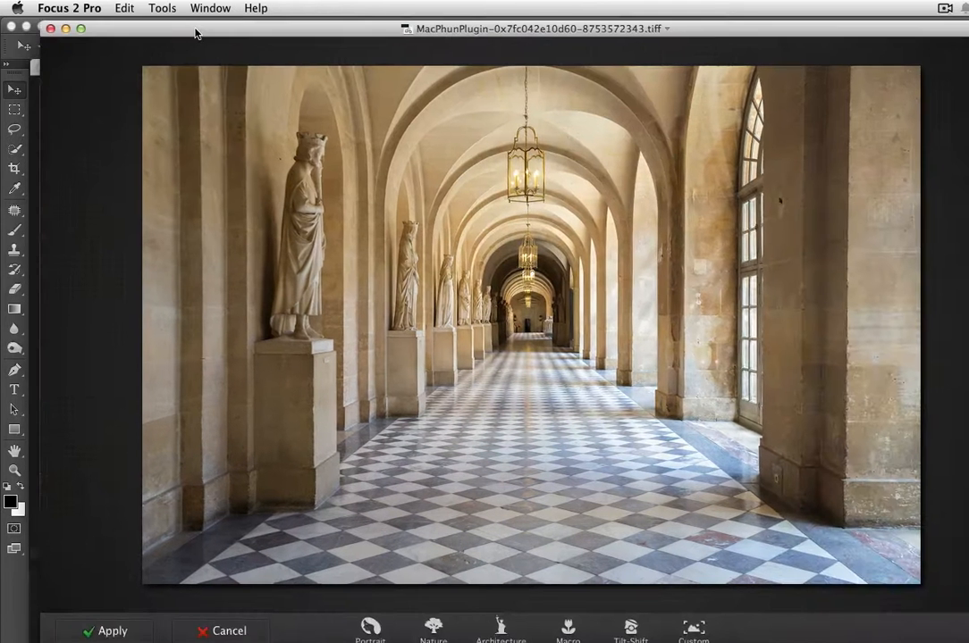
drag(196, 31, 151, 26)
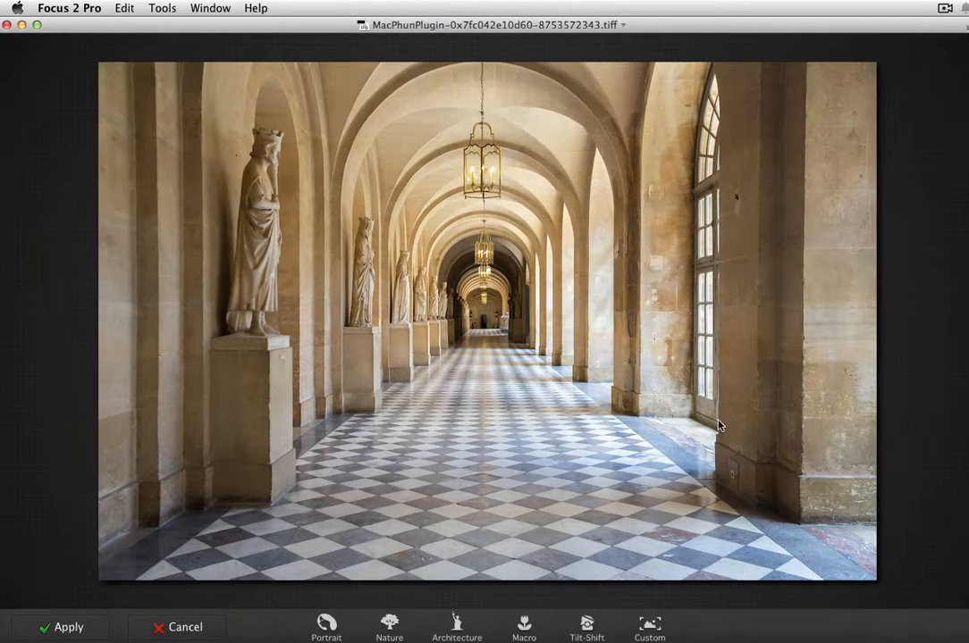
Start the Architecture mode, centre the vertical focus band on the corridor's far end, and narrow its inner and outer boundaries.
drag(968, 535, 964, 532)
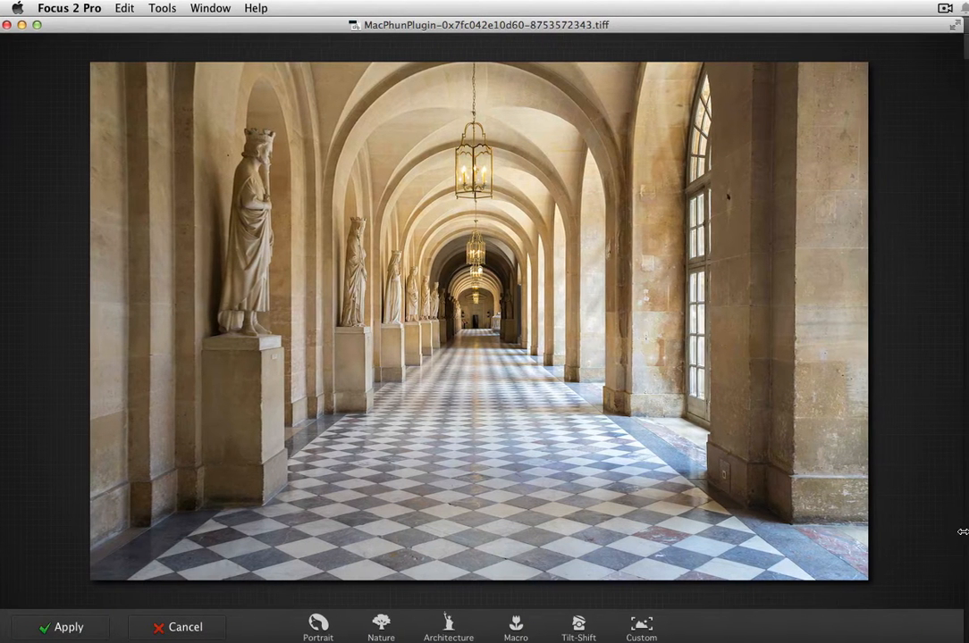
click(446, 623)
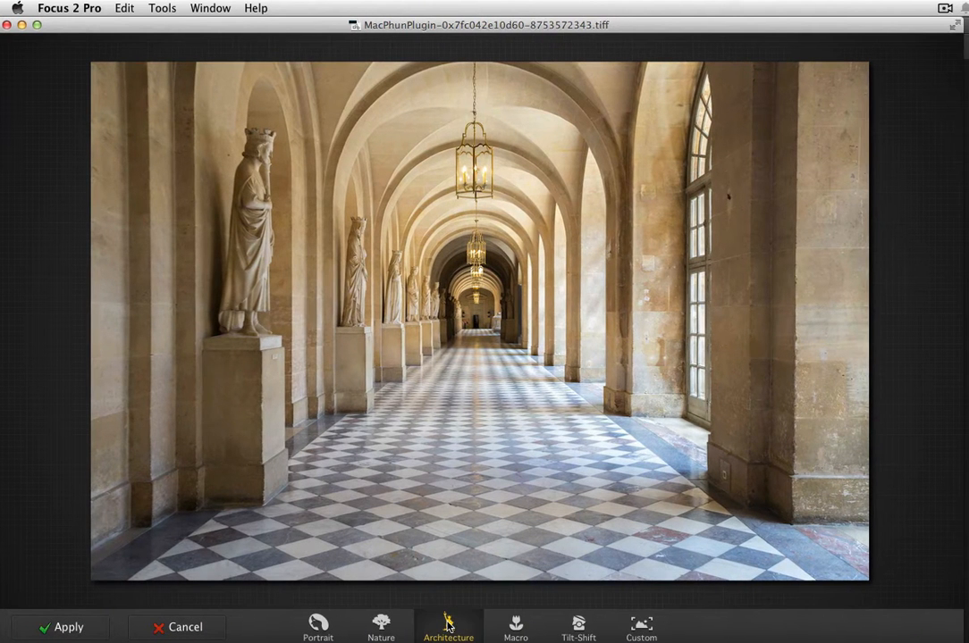
mouse_move(634, 320)
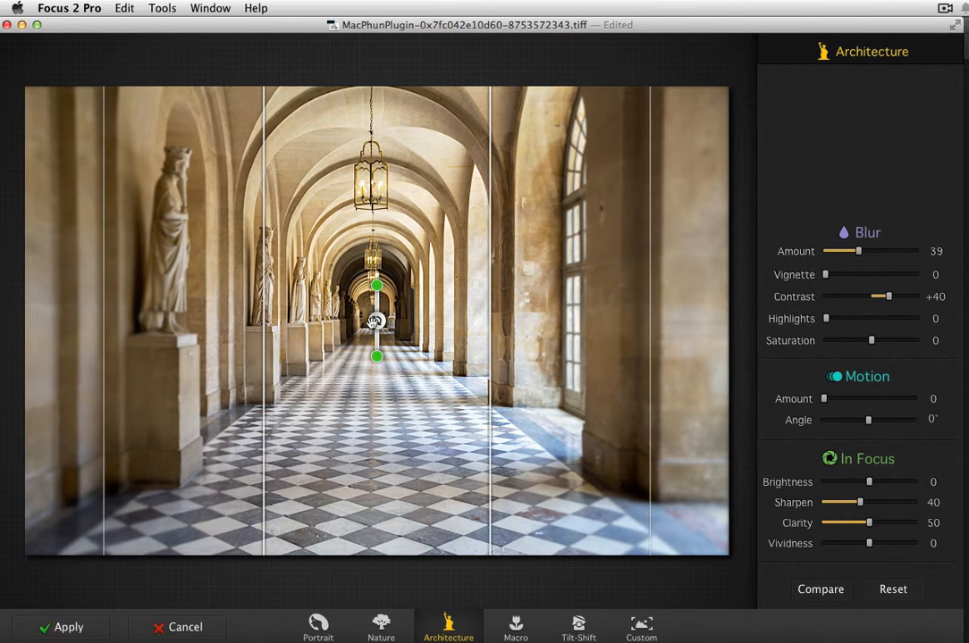
drag(376, 320, 372, 305)
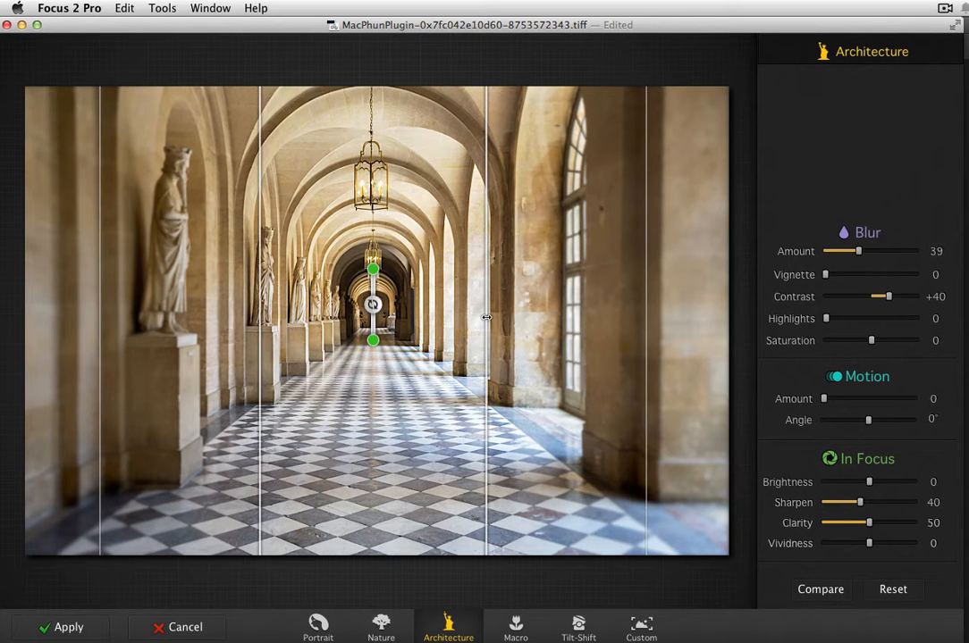
drag(487, 317, 459, 319)
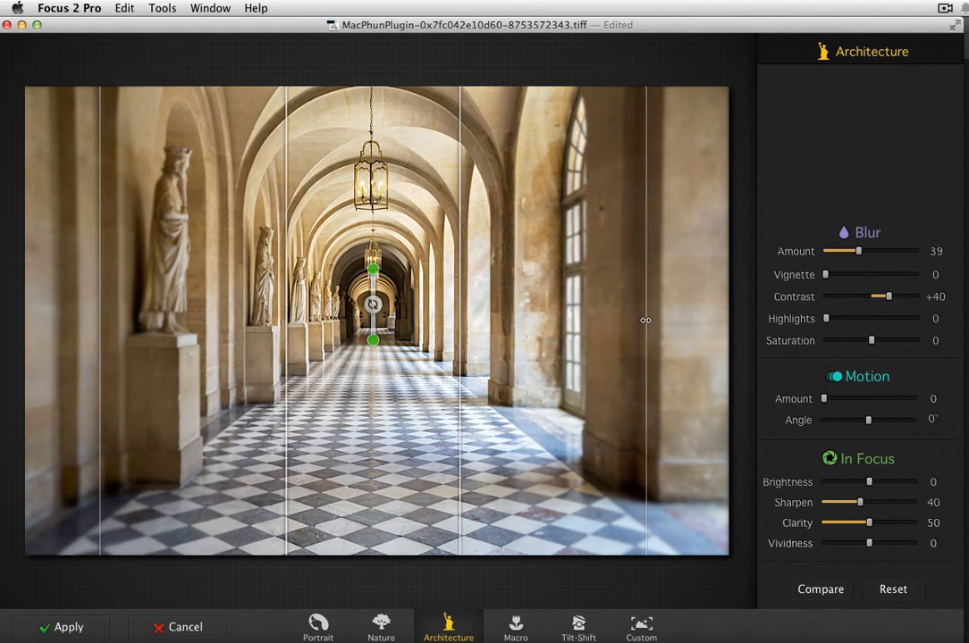
drag(644, 319, 630, 319)
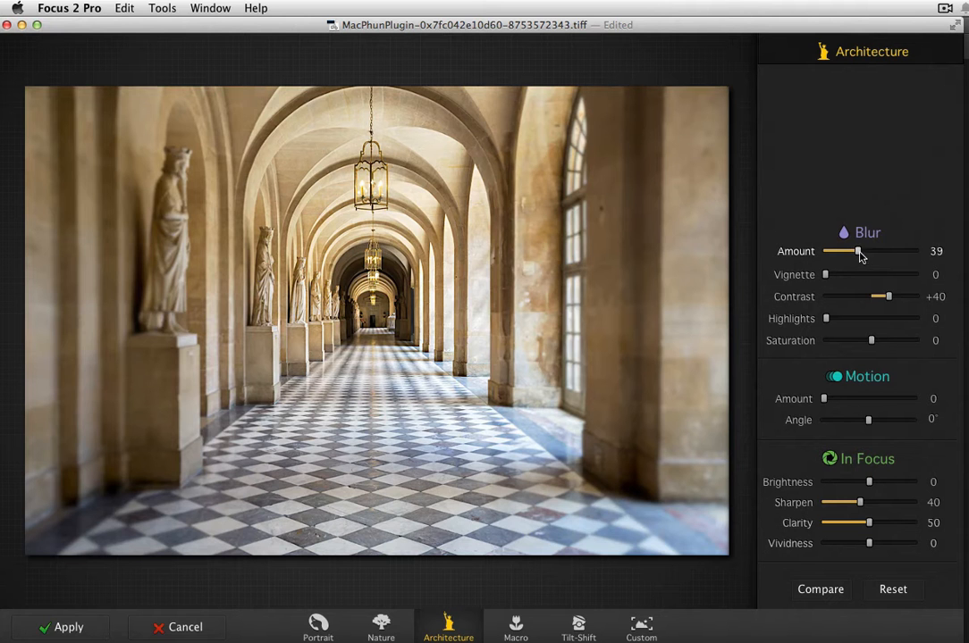
Set the Blur amount to 61, vignette 29, contrast +57, highlights 6 and saturation -9, and In Focus sharpen 55 and vividness +5.
drag(859, 252, 851, 280)
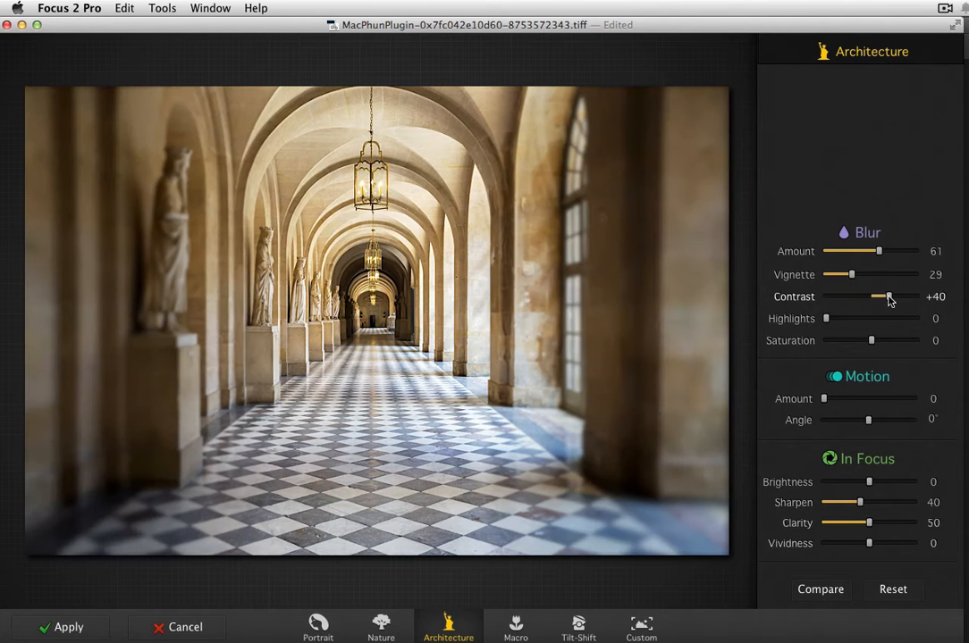
mouse_move(896, 302)
mouse_down()
mouse_move(905, 302)
mouse_move(874, 303)
mouse_move(898, 308)
mouse_up()
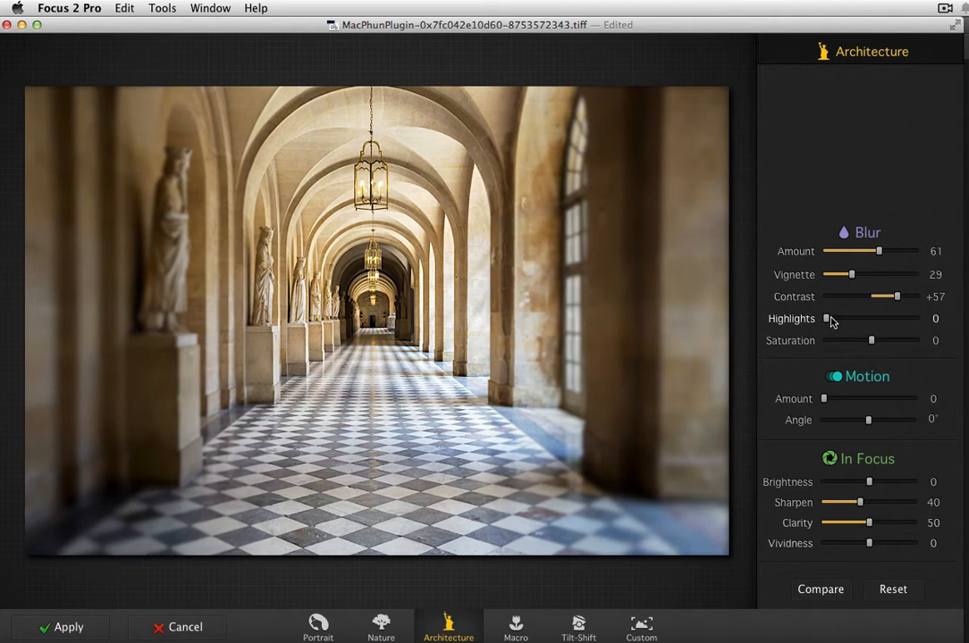
drag(827, 320, 868, 345)
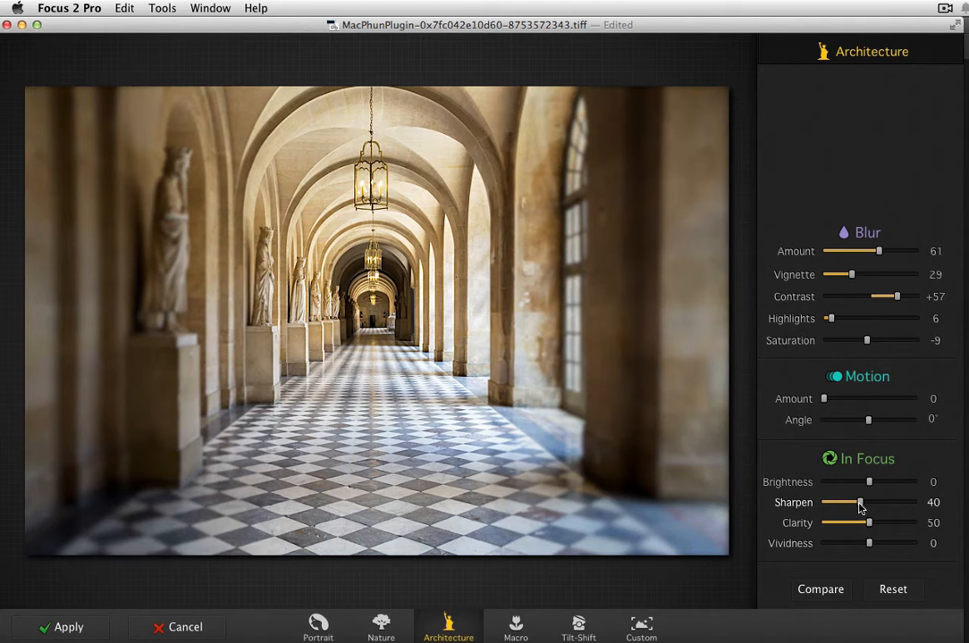
mouse_move(863, 508)
mouse_down()
mouse_move(871, 507)
mouse_move(855, 503)
mouse_move(871, 501)
mouse_move(872, 511)
mouse_up()
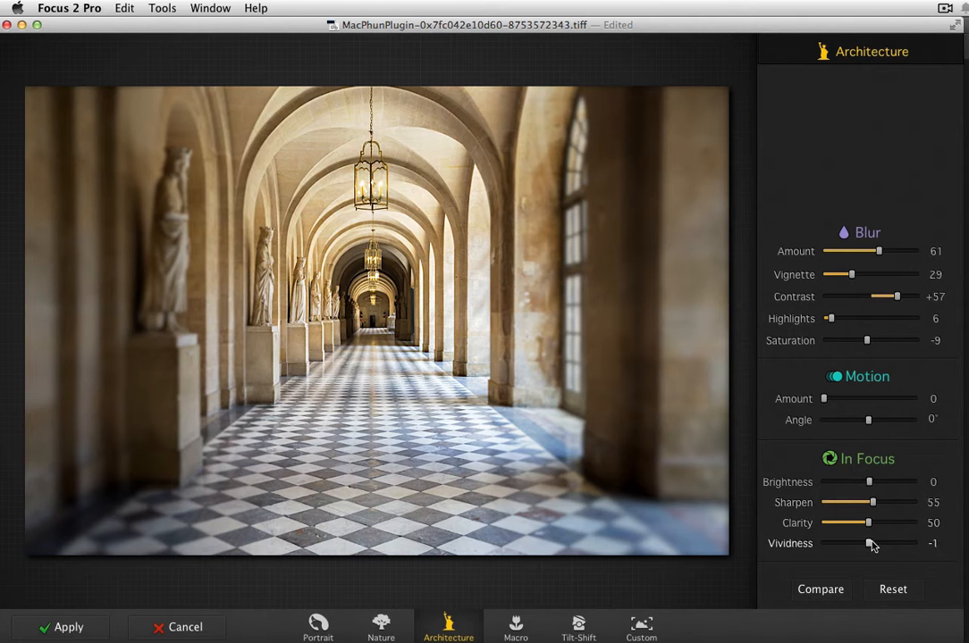
Compare the architecture blur with the original, apply it to the hallway photo, and check before and after by undoing and redoing it.
click(823, 592)
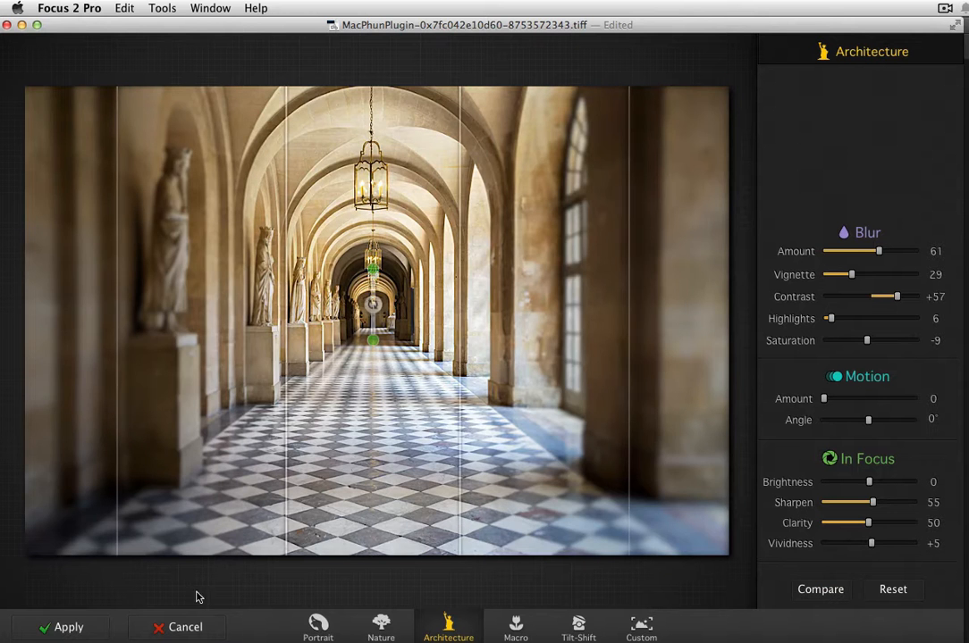
click(71, 627)
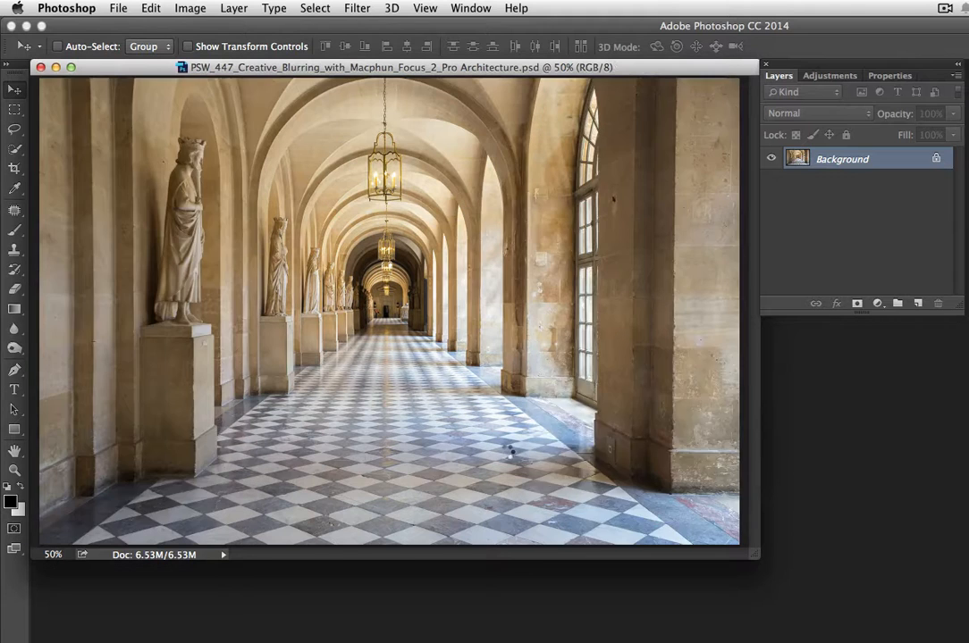
key(super+z)
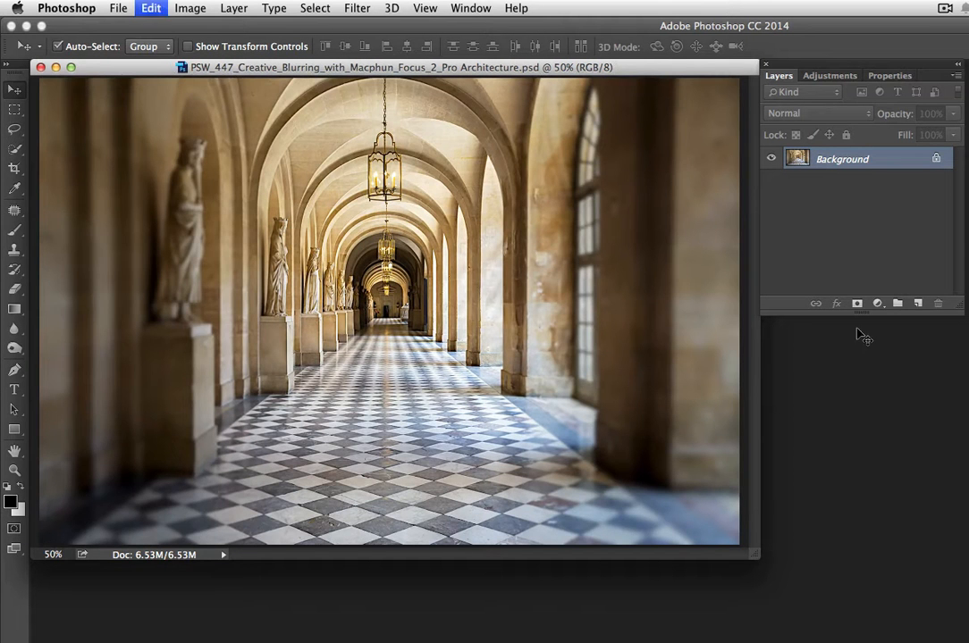
key(super+z)
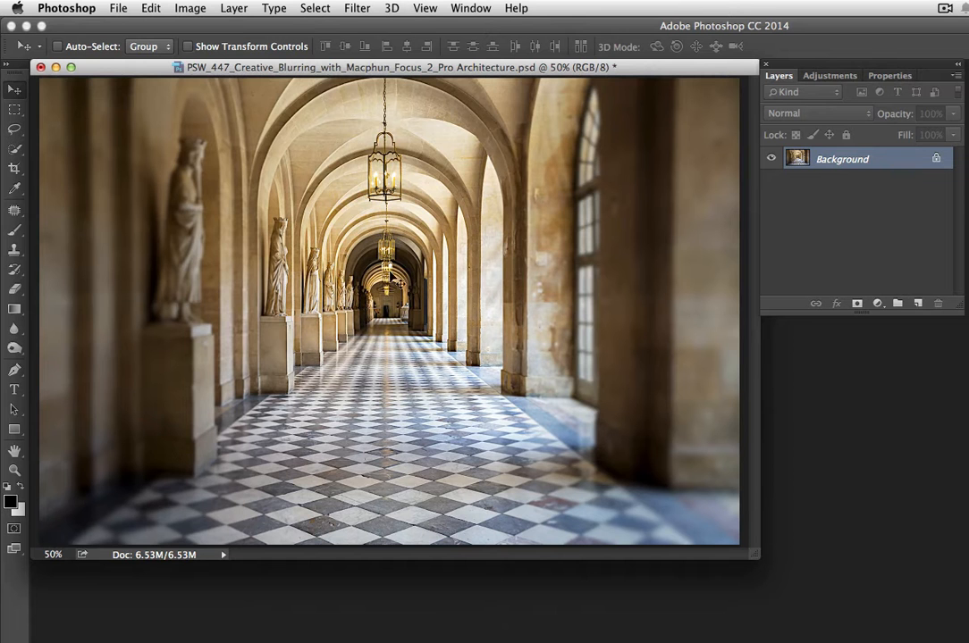
Minimise the hallway photo and bring up the minimised Macro.psd document showing the purple water lily.
click(55, 68)
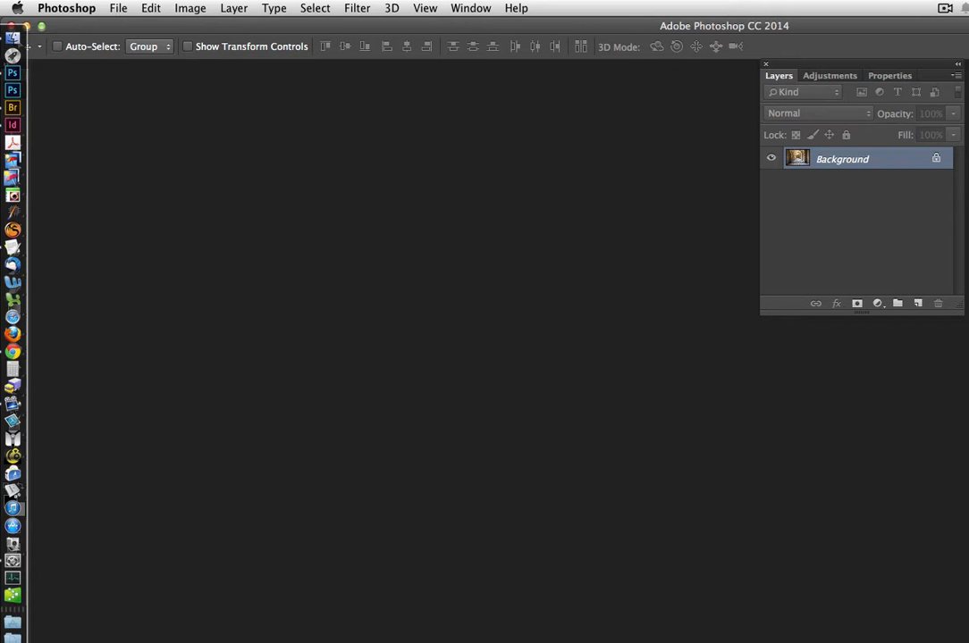
click(13, 638)
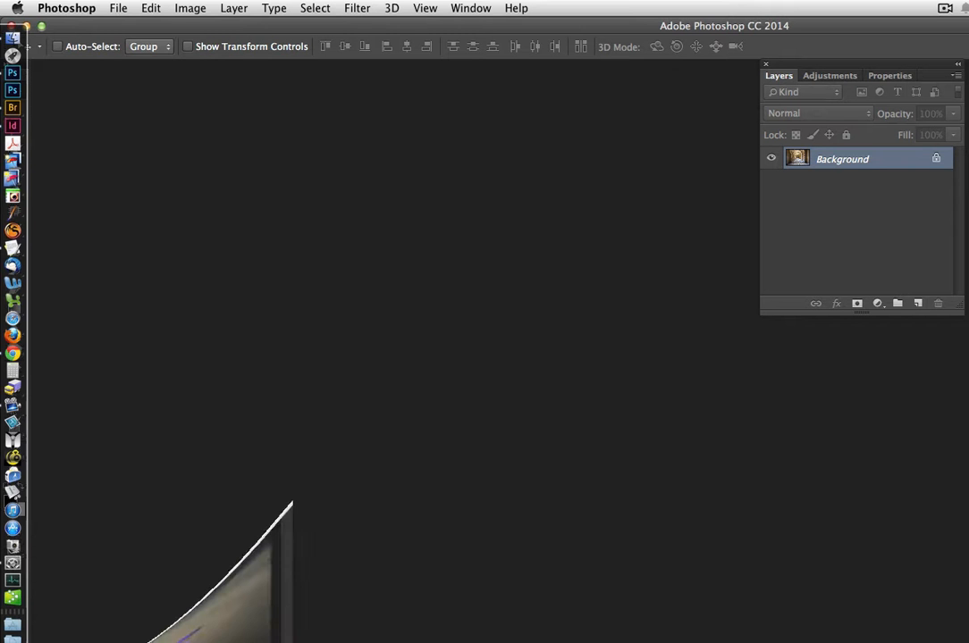
drag(314, 73, 314, 70)
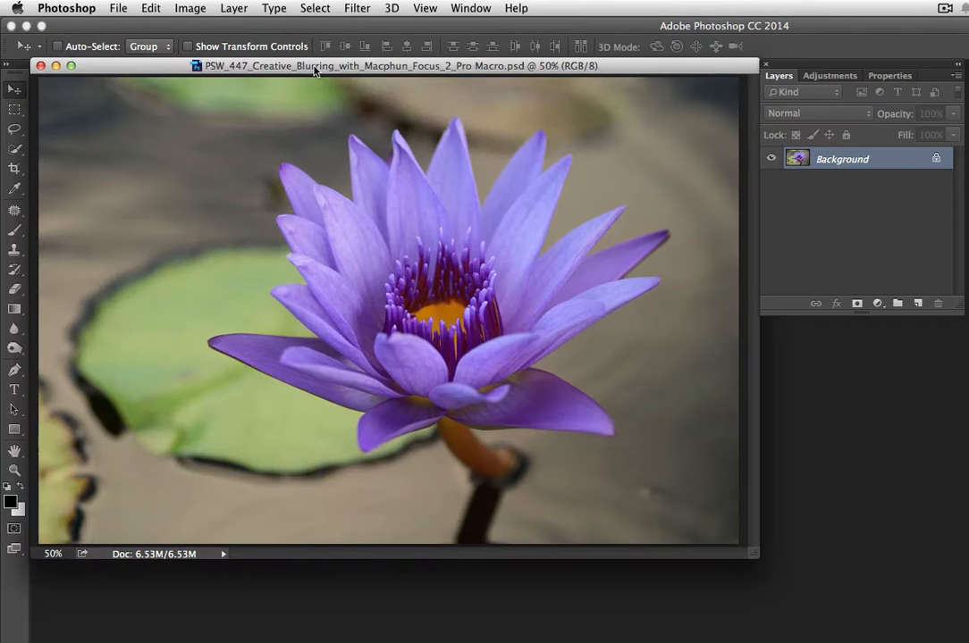
Open the purple water lily photo in the Focus 2 Pro filter.
click(353, 7)
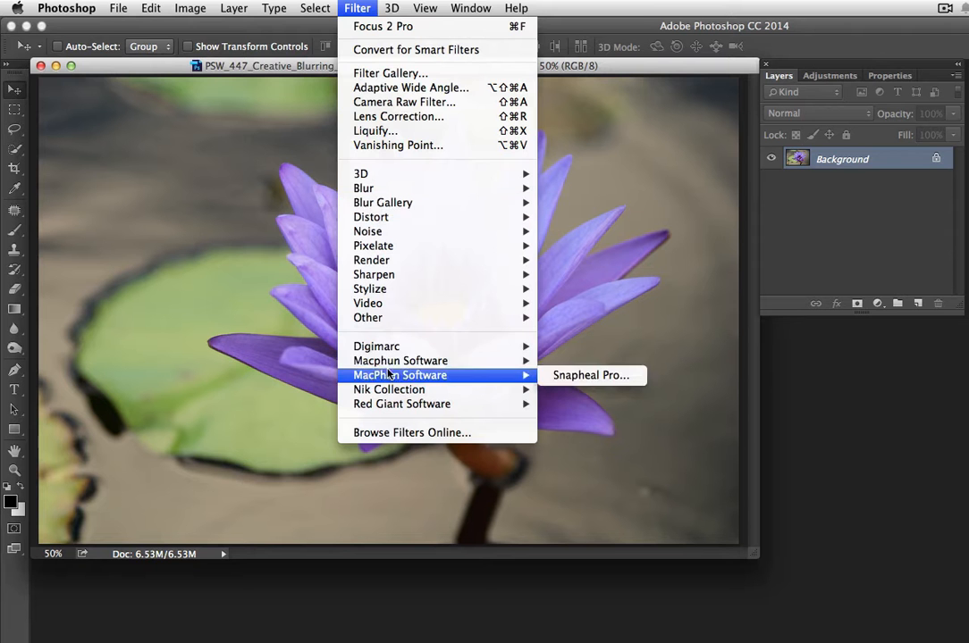
mouse_move(435, 364)
click(587, 362)
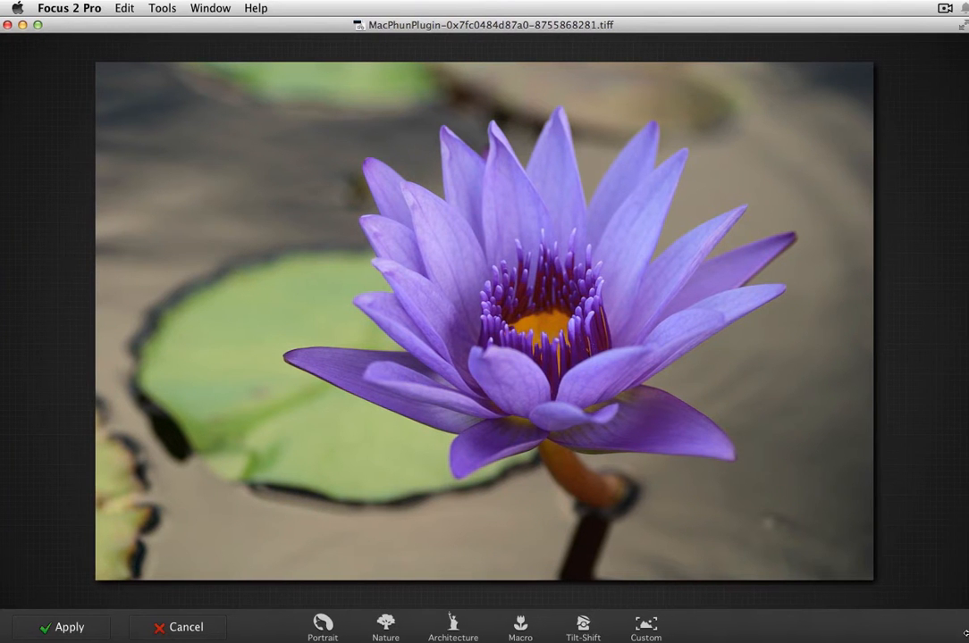
Start the Macro mode, centre the focus circles on the water lily, and adjust the inner and outer circles around its petals.
click(517, 625)
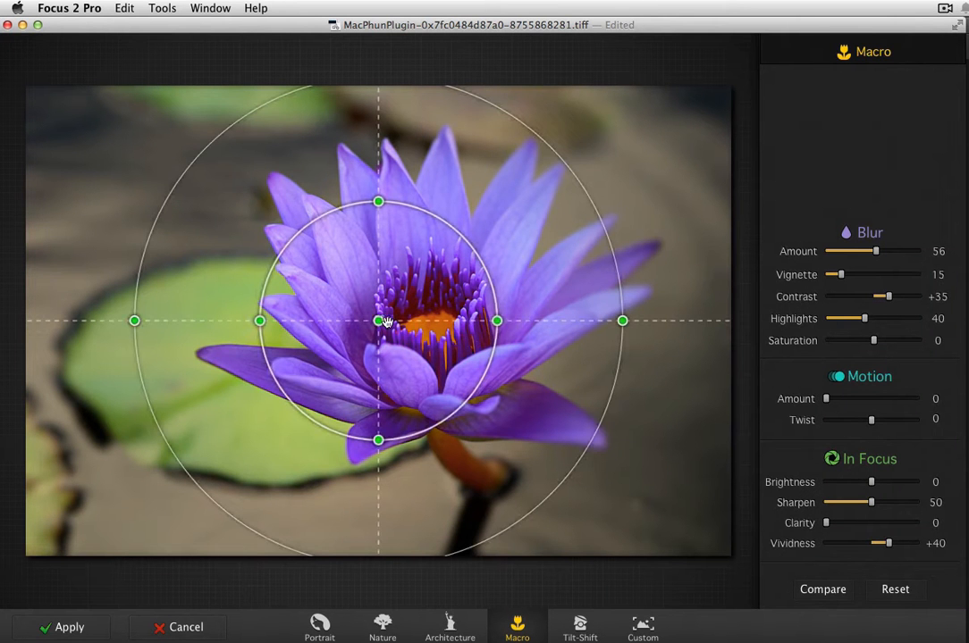
drag(379, 319, 439, 306)
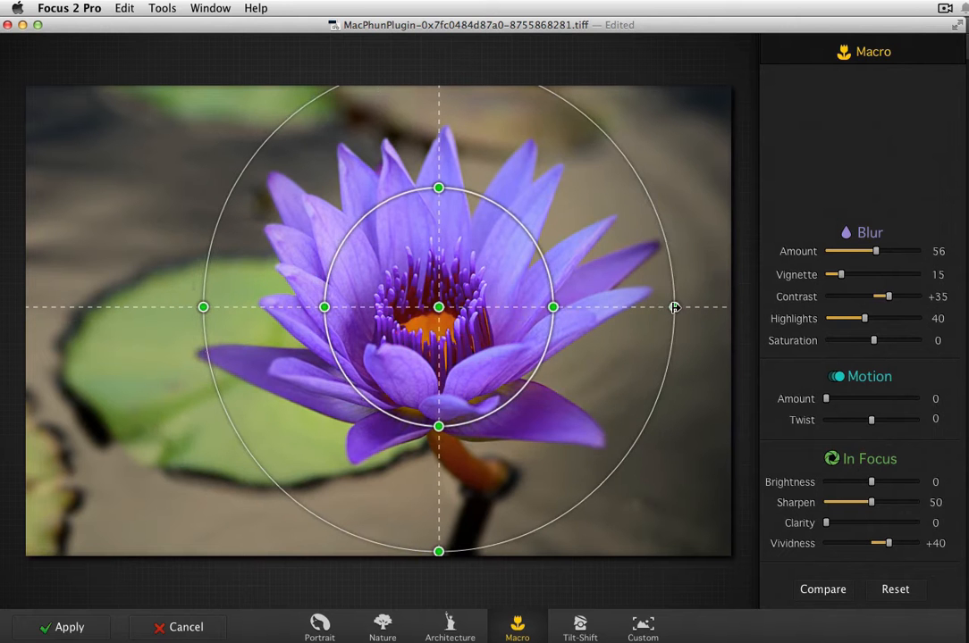
drag(683, 307, 632, 265)
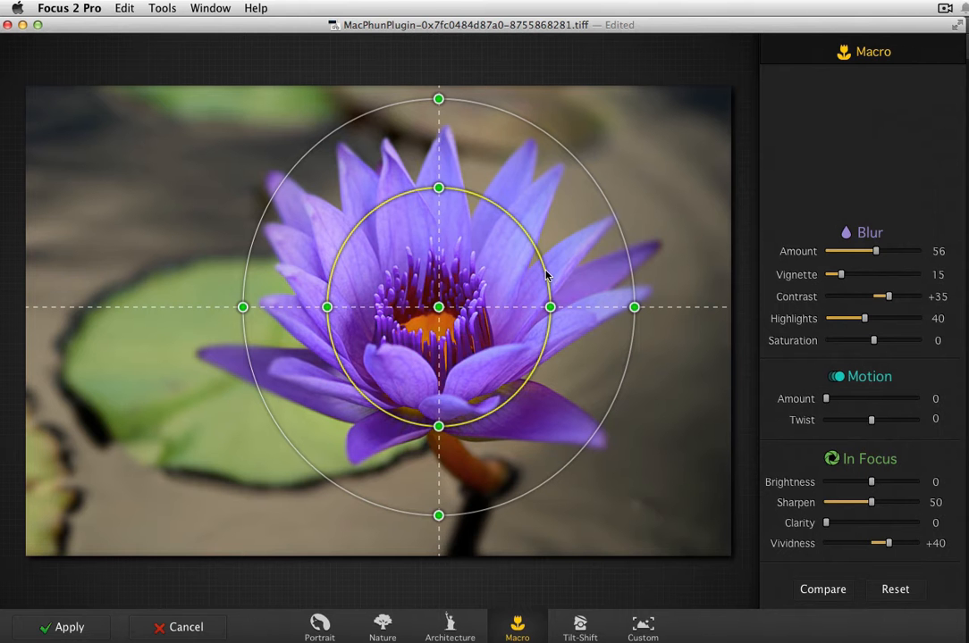
mouse_move(539, 277)
mouse_down()
mouse_move(565, 251)
mouse_move(572, 271)
mouse_move(545, 298)
mouse_move(517, 287)
mouse_move(513, 243)
mouse_move(552, 236)
mouse_move(573, 284)
mouse_move(547, 304)
mouse_move(528, 263)
mouse_move(502, 272)
mouse_move(504, 304)
mouse_move(526, 263)
mouse_move(538, 274)
mouse_move(537, 261)
mouse_up()
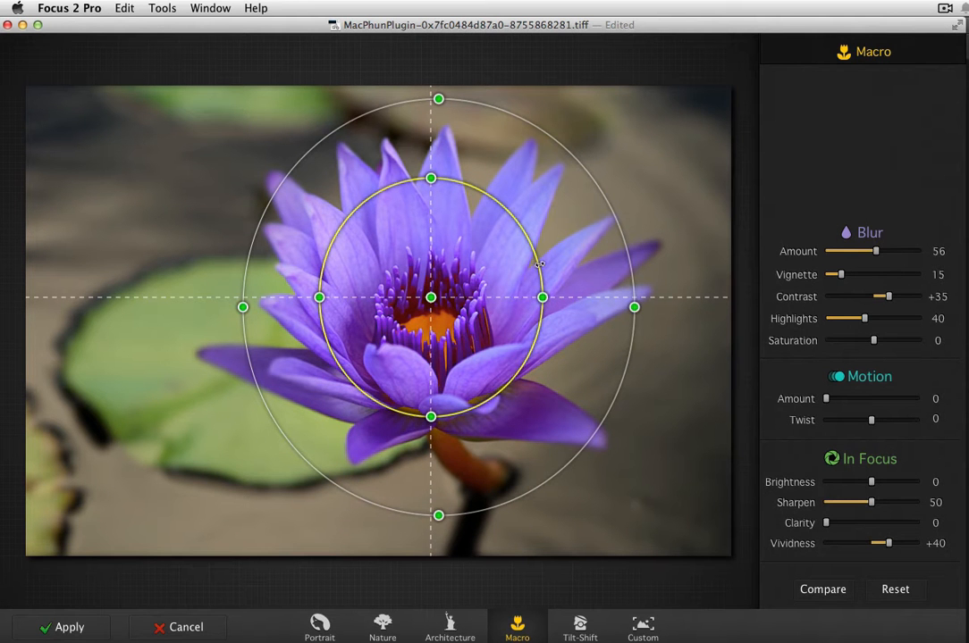
drag(538, 264, 543, 298)
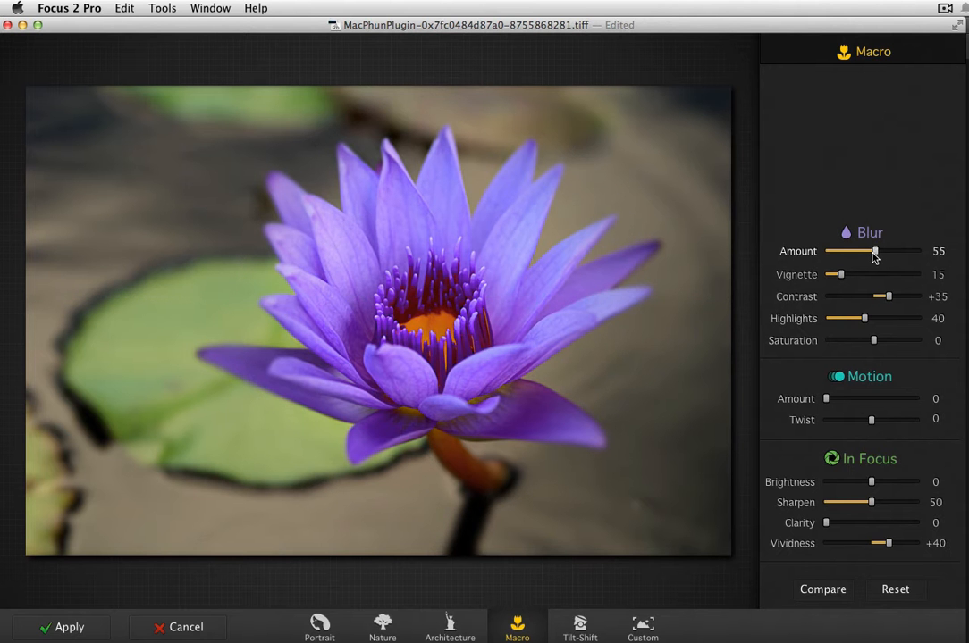
Set the Blur amount to 78, vignette 25, contrast +59 and saturation -12, and In Focus sharpen 61 and clarity 25.
drag(874, 253, 896, 254)
drag(847, 278, 901, 298)
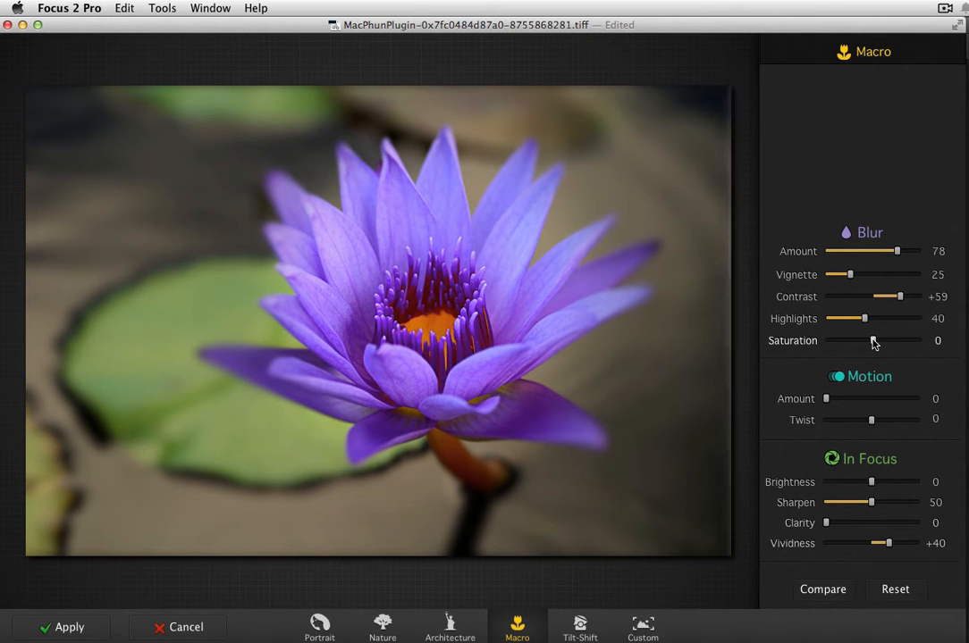
drag(873, 341, 868, 341)
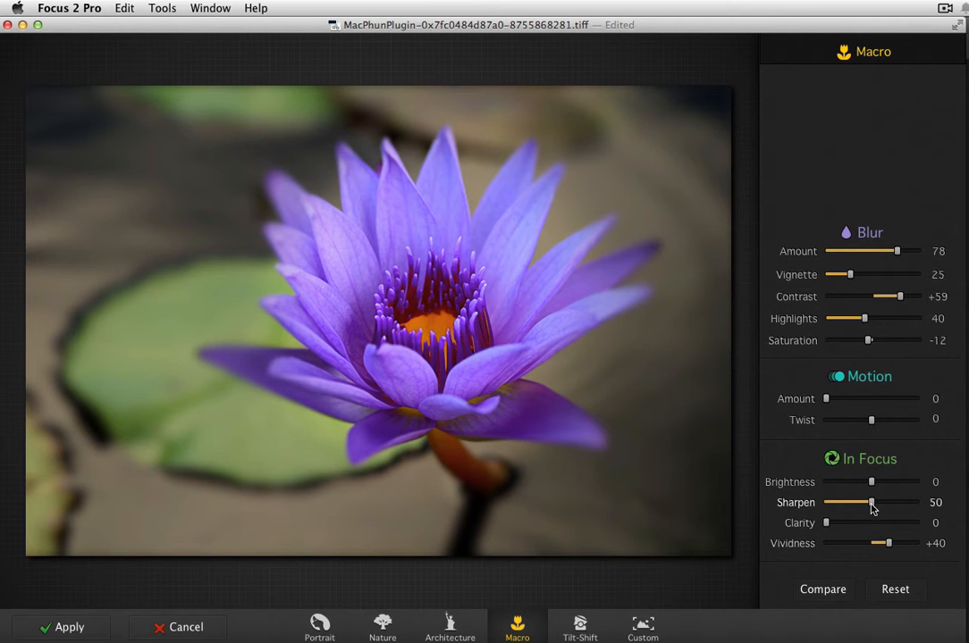
drag(871, 507, 881, 506)
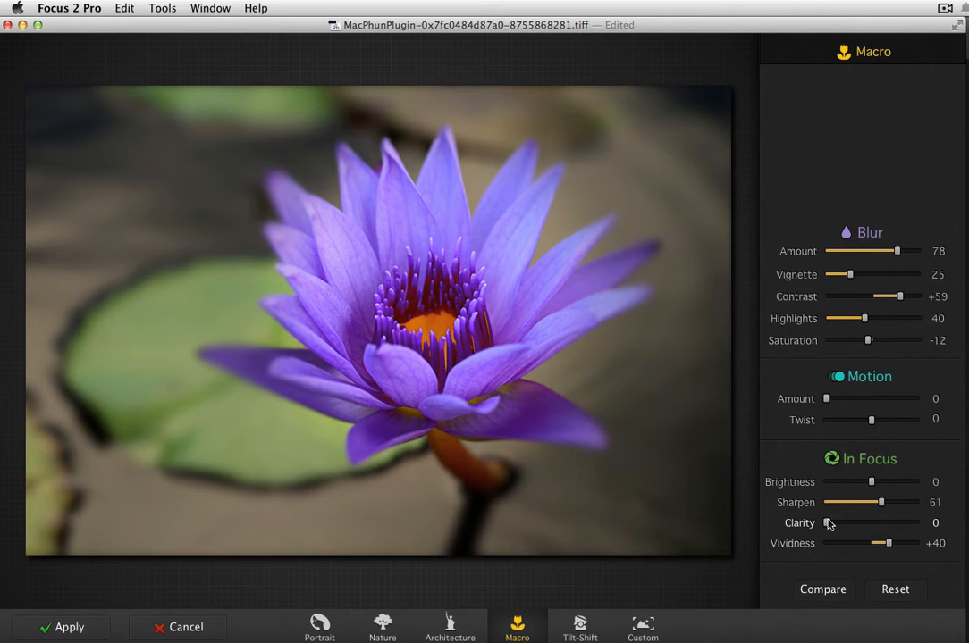
drag(826, 523, 847, 523)
Compare the macro blur with the original several times and cancel the filter without applying it to the water lily.
click(834, 593)
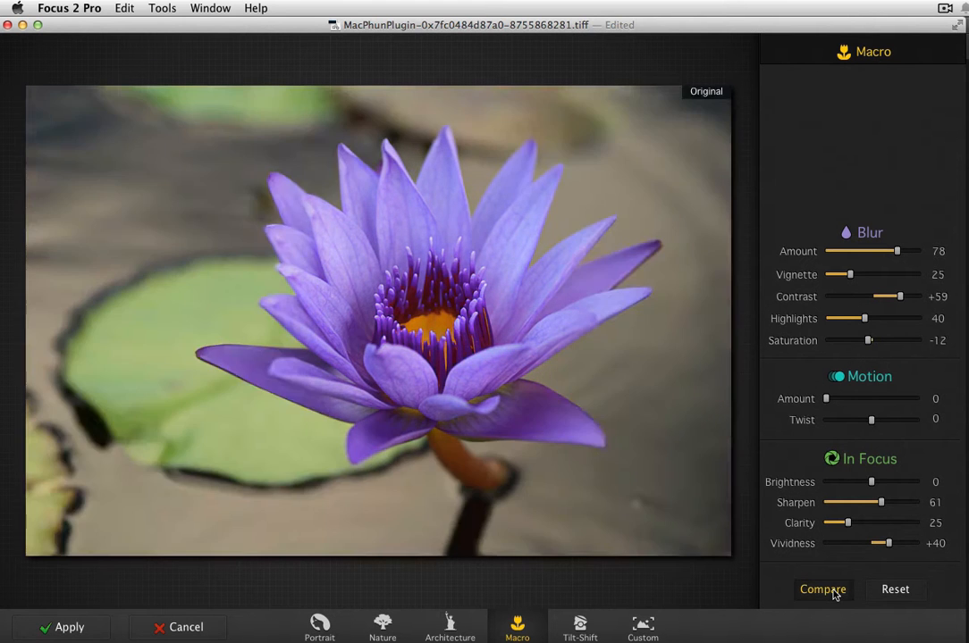
click(833, 592)
click(834, 592)
click(833, 593)
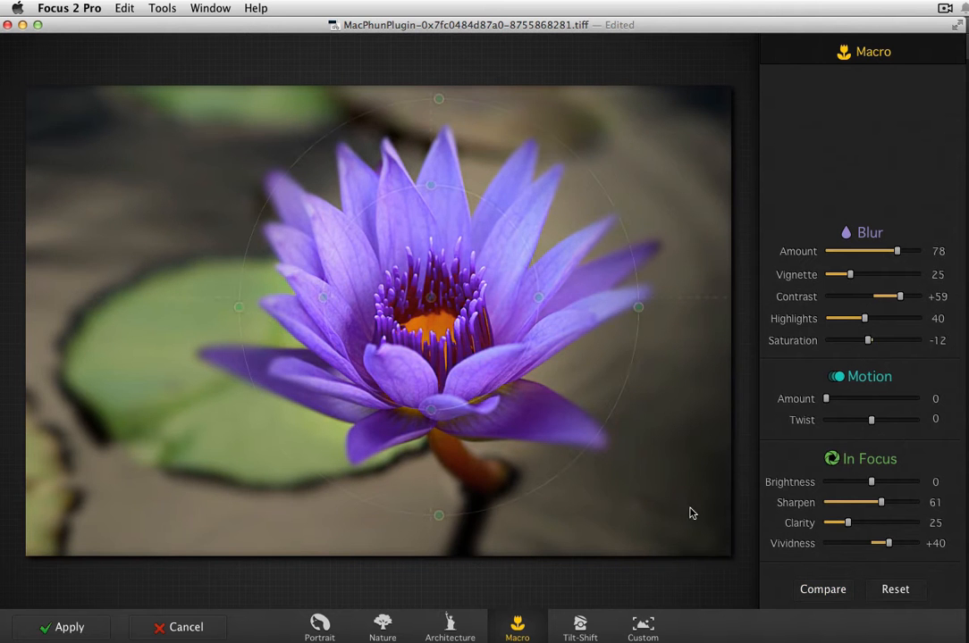
click(180, 628)
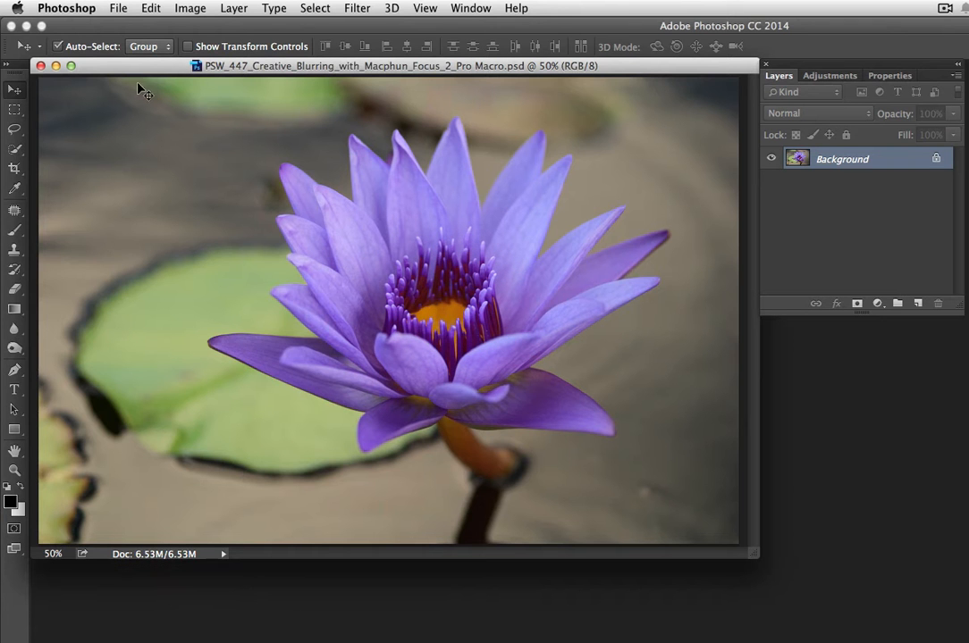
Minimise the water lily photo and bring up the minimised Tilt Shift.psd document showing the aerial view of the church.
click(57, 68)
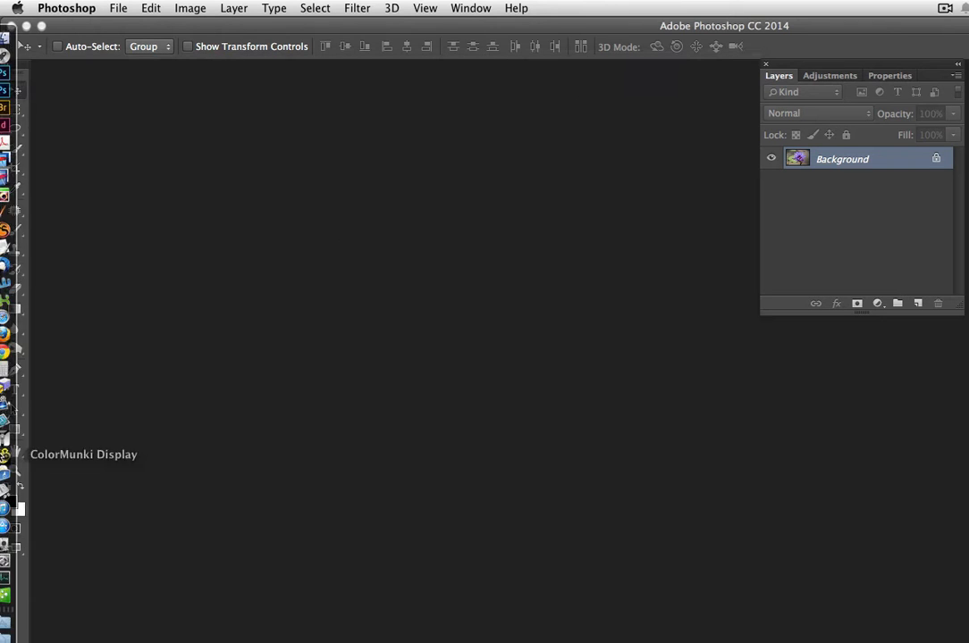
click(12, 639)
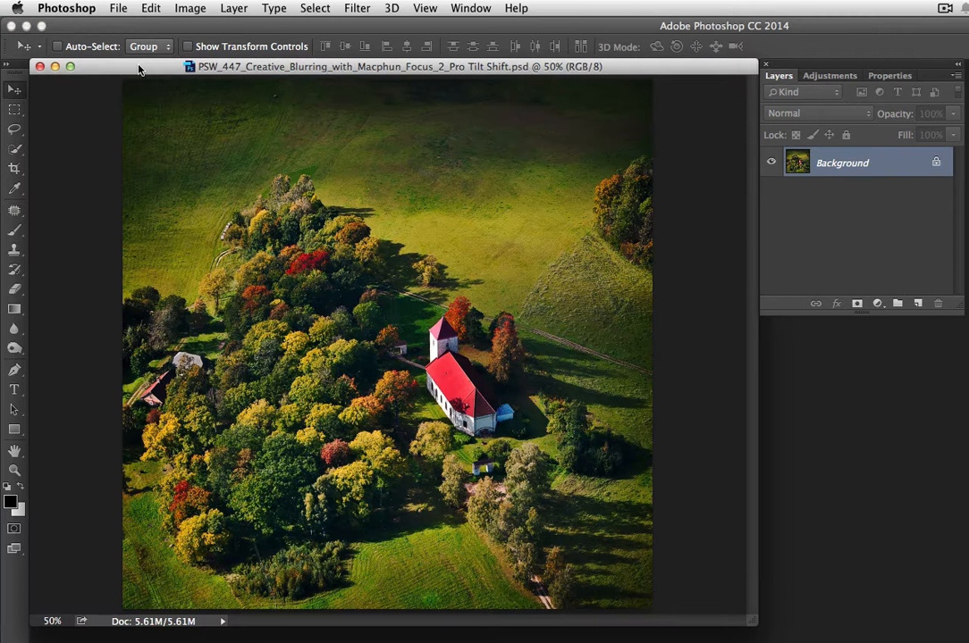
Open the aerial church photo in Focus 2 Pro and move the plug-in window so the whole image is in view.
click(356, 8)
mouse_move(380, 361)
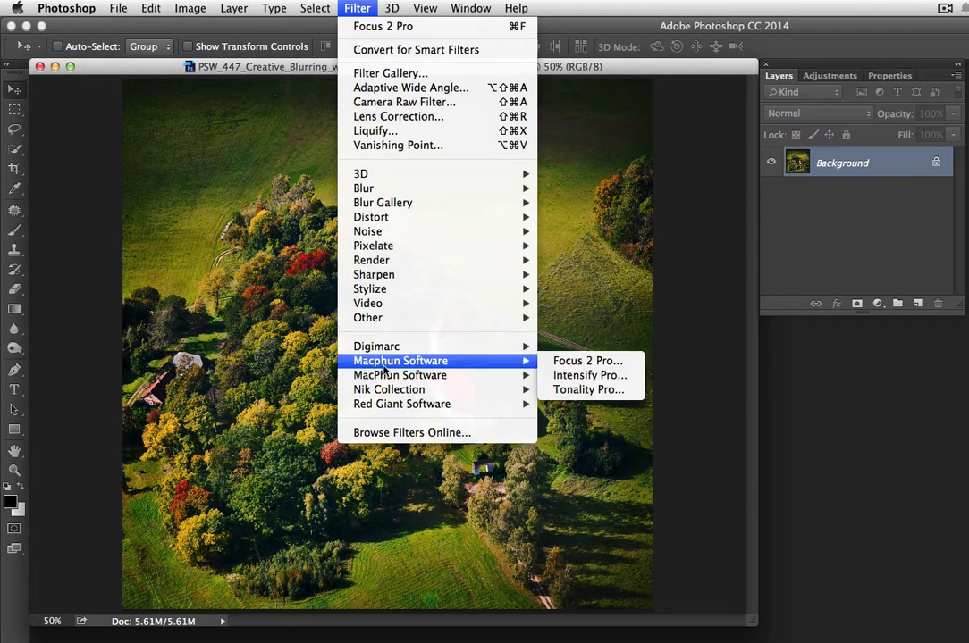
click(570, 362)
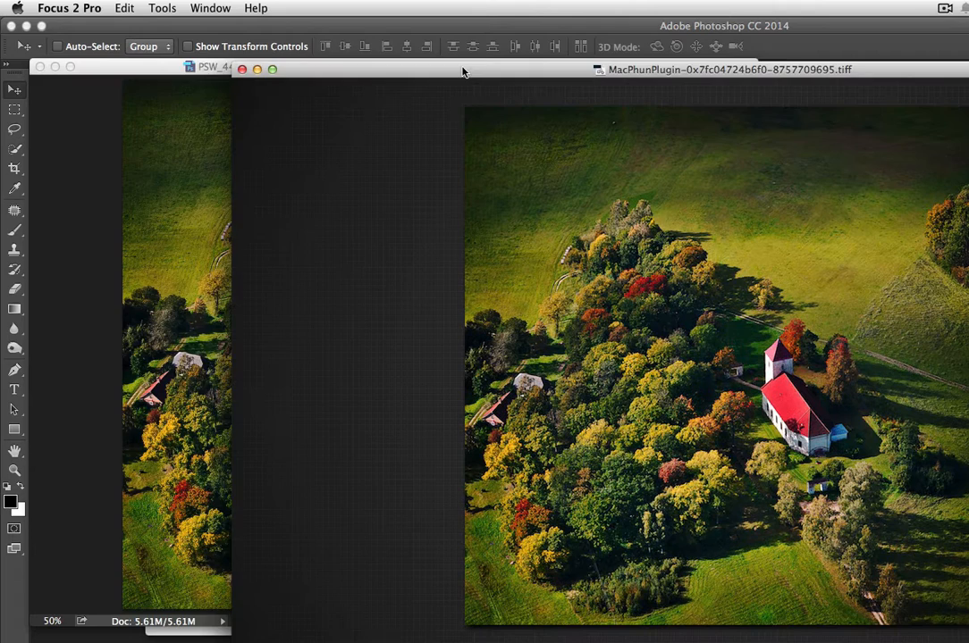
drag(462, 72, 227, 24)
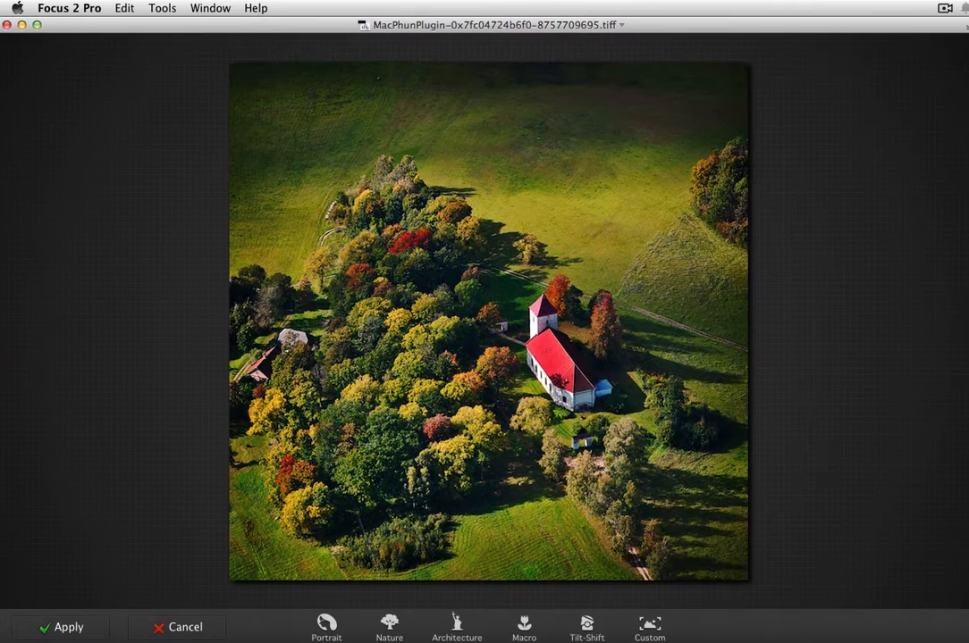
Choose Tilt-Shift mode, align a narrow focus band over the church sloping down to the lower right, and pull the outer blur line closer to it.
drag(968, 266, 966, 266)
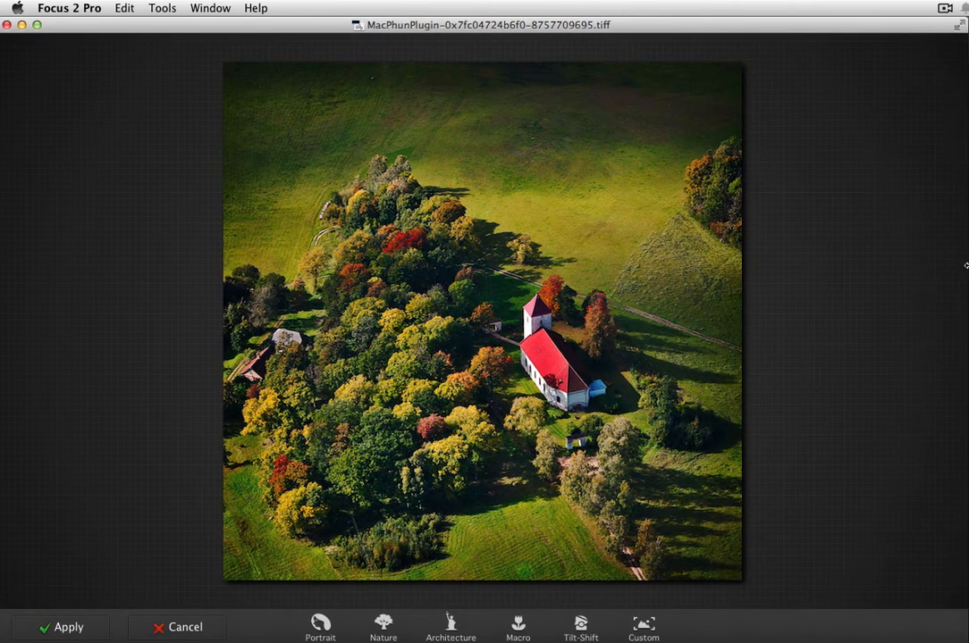
click(578, 626)
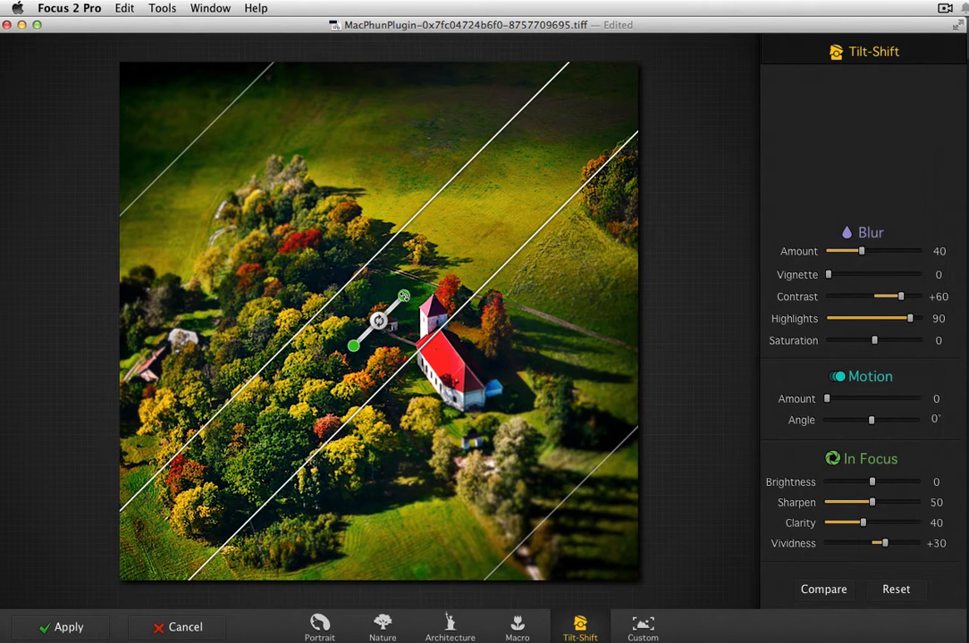
drag(404, 295, 350, 274)
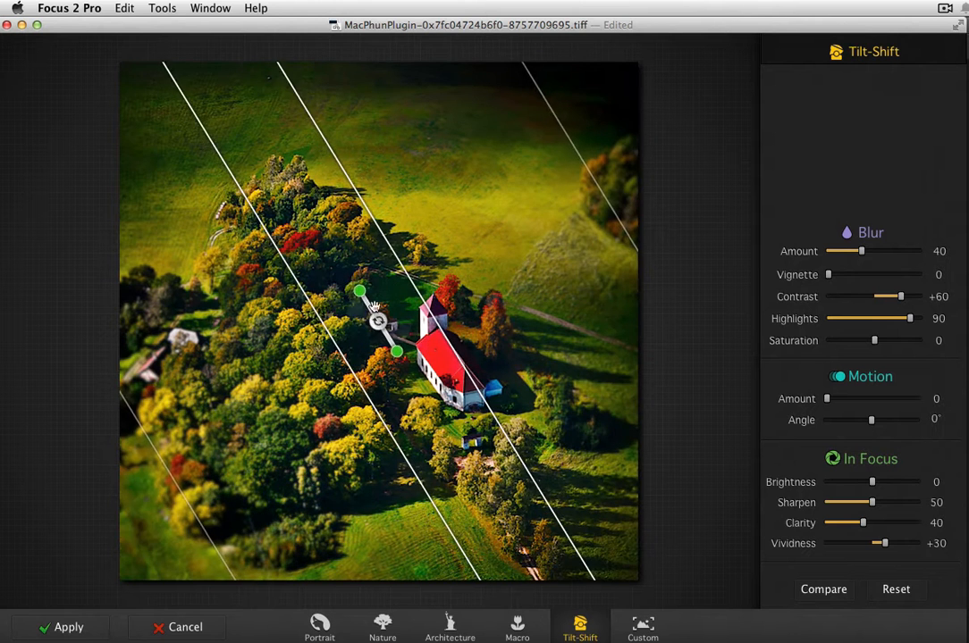
drag(378, 320, 447, 349)
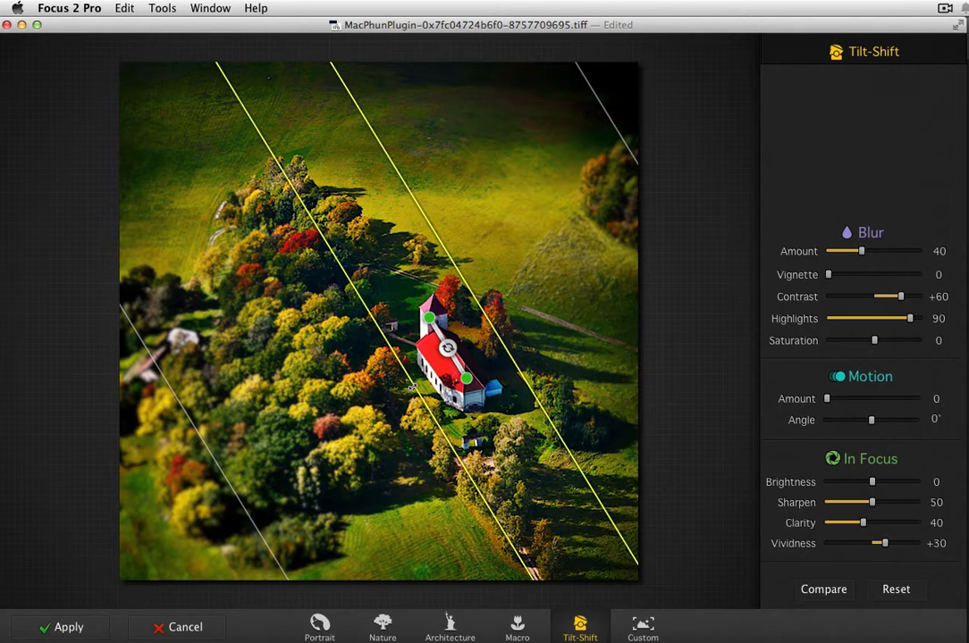
drag(412, 385, 415, 377)
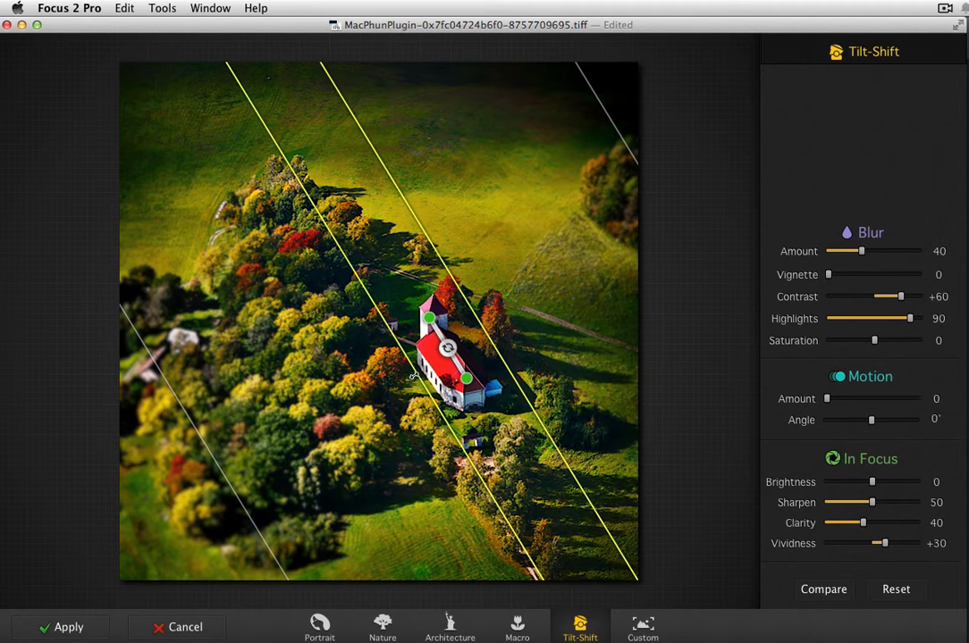
drag(189, 393, 315, 422)
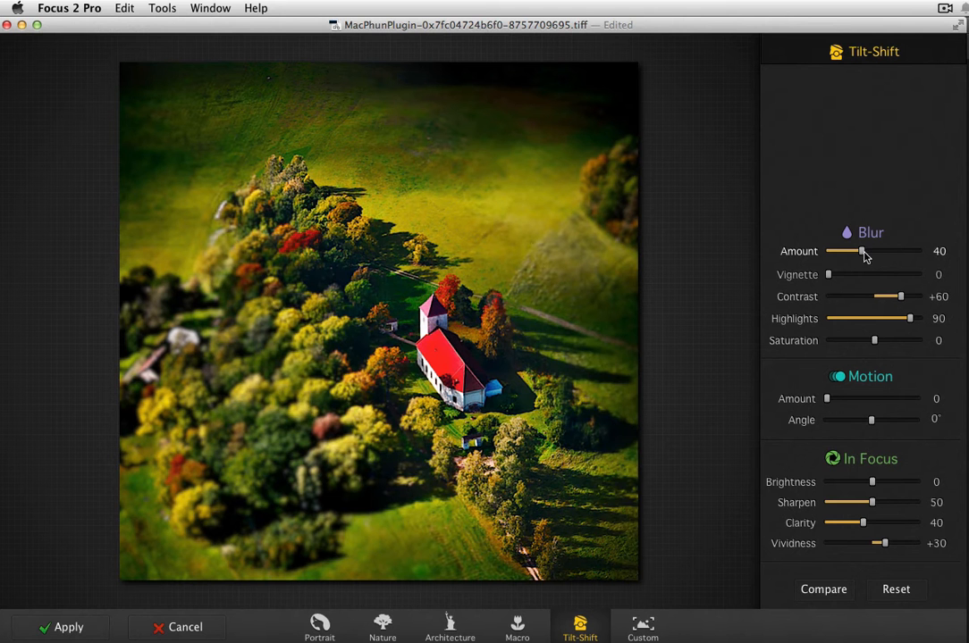
Set the Blur amount to 60, vignette 6, contrast +78, highlights 100 and saturation +22, and In Focus sharpen to 62.
mouse_move(862, 256)
mouse_down()
mouse_move(893, 255)
mouse_move(881, 256)
mouse_up()
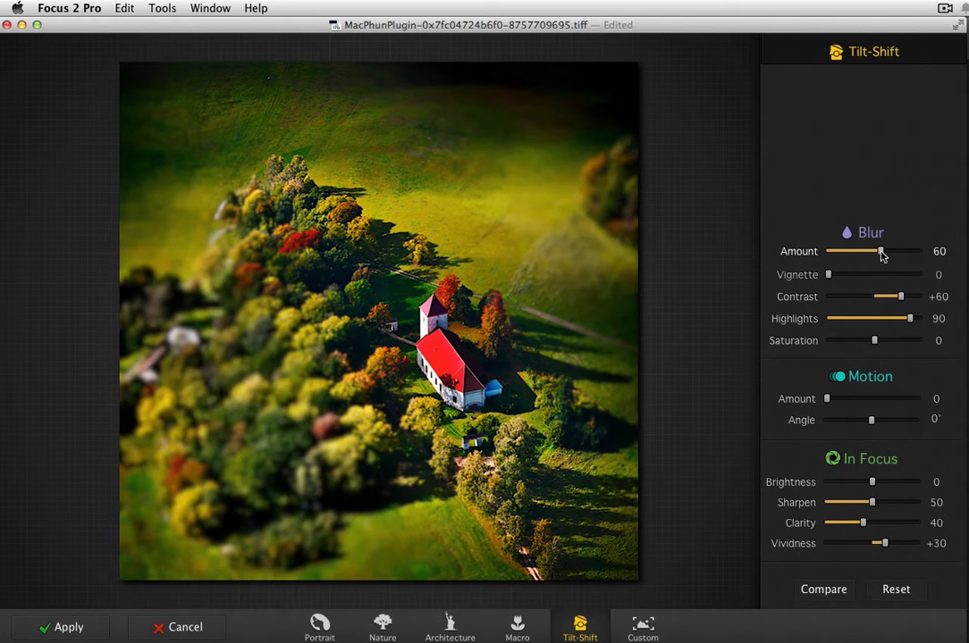
drag(871, 279, 832, 277)
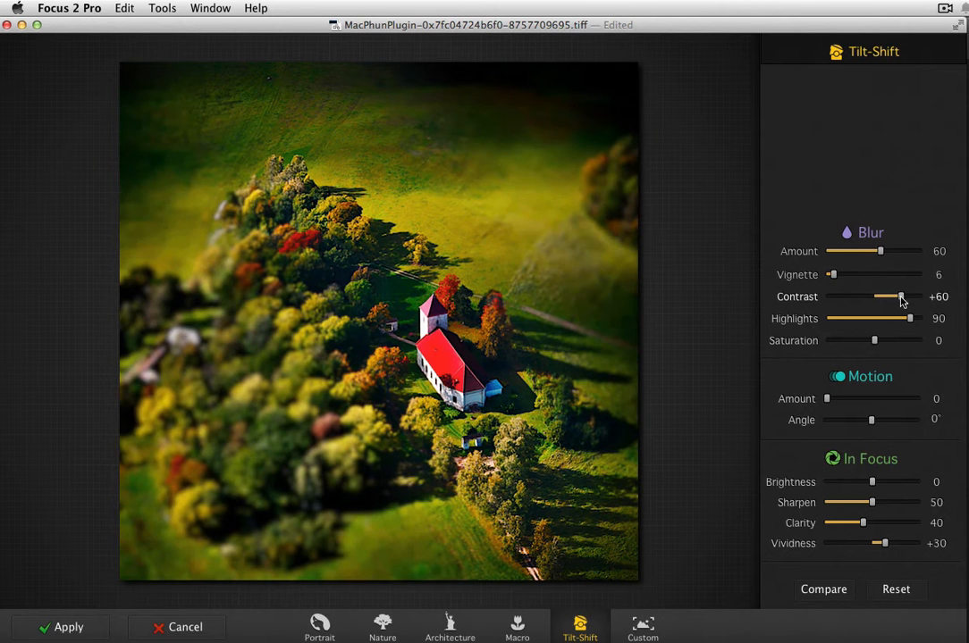
drag(900, 300, 912, 319)
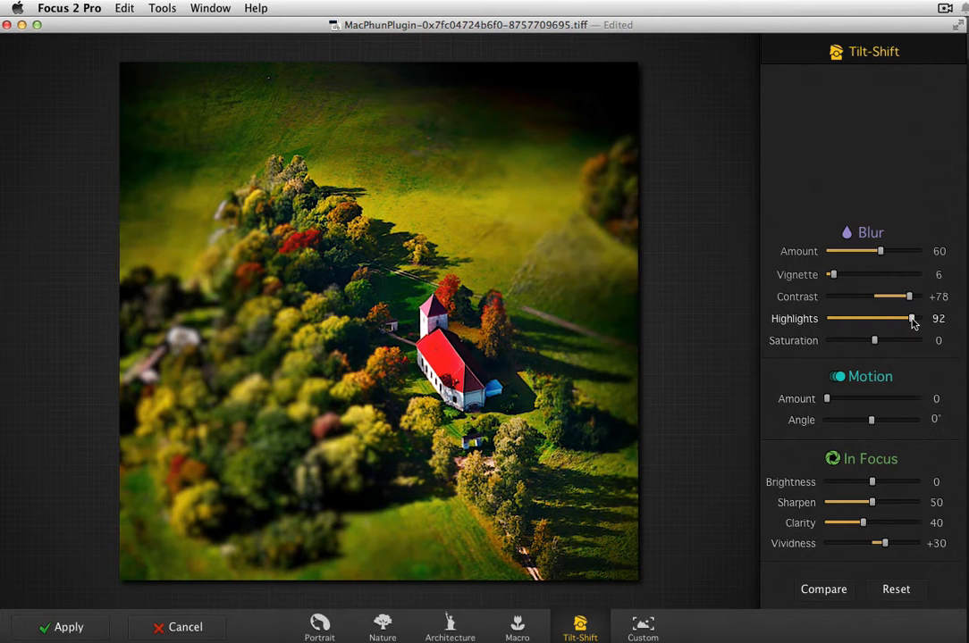
drag(850, 323, 883, 342)
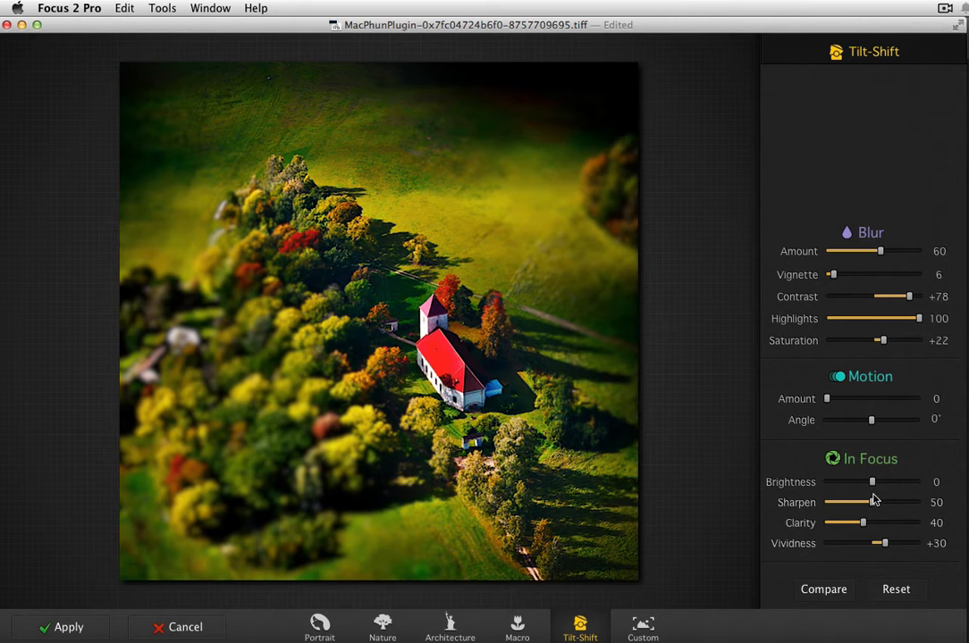
drag(872, 506, 883, 506)
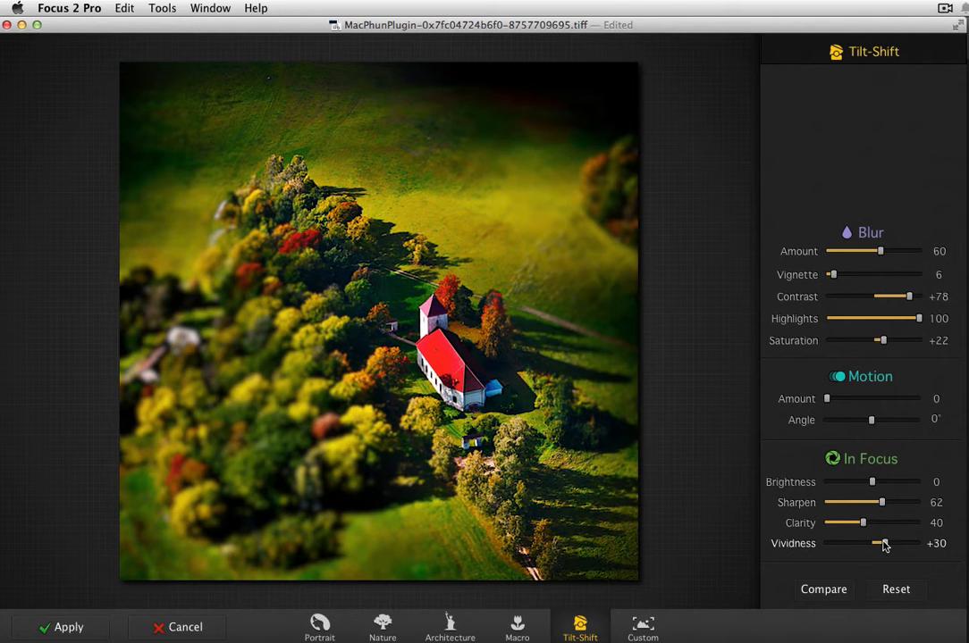
Compare the tilt-shift blur with the original, apply it to the church photo, and turn on Auto-Select for the Move tool.
click(824, 594)
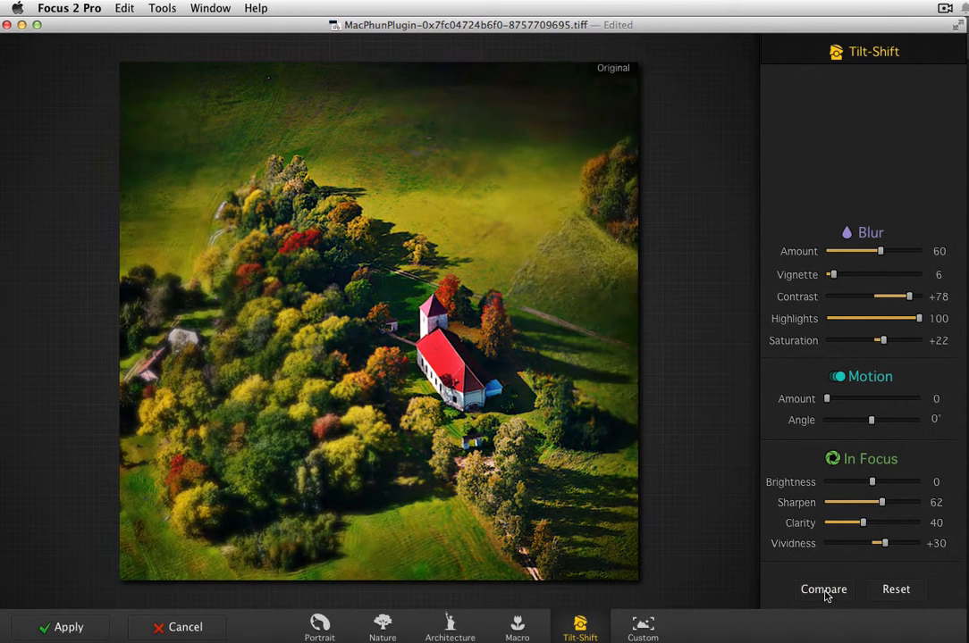
click(824, 591)
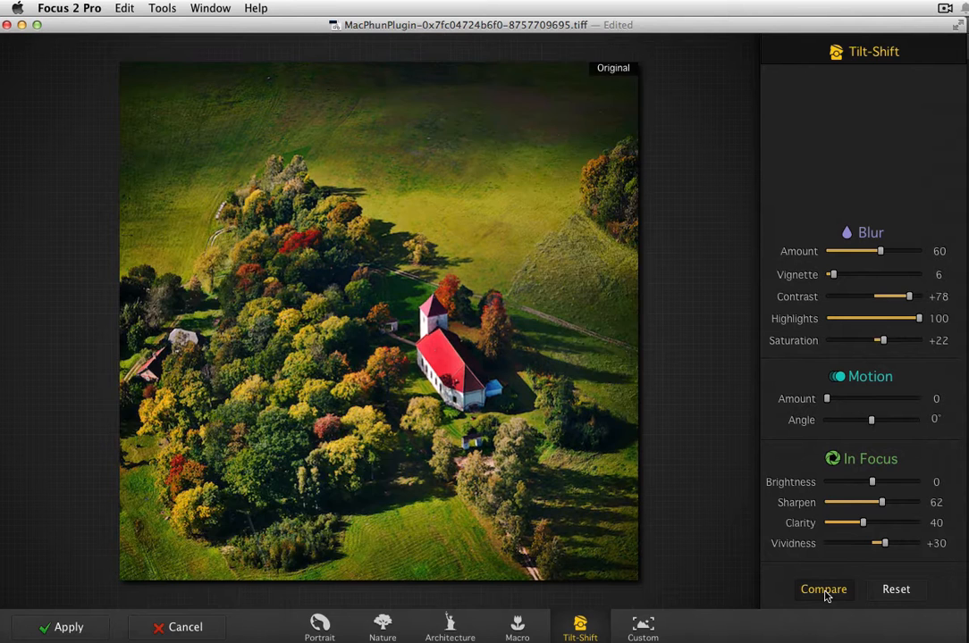
click(81, 623)
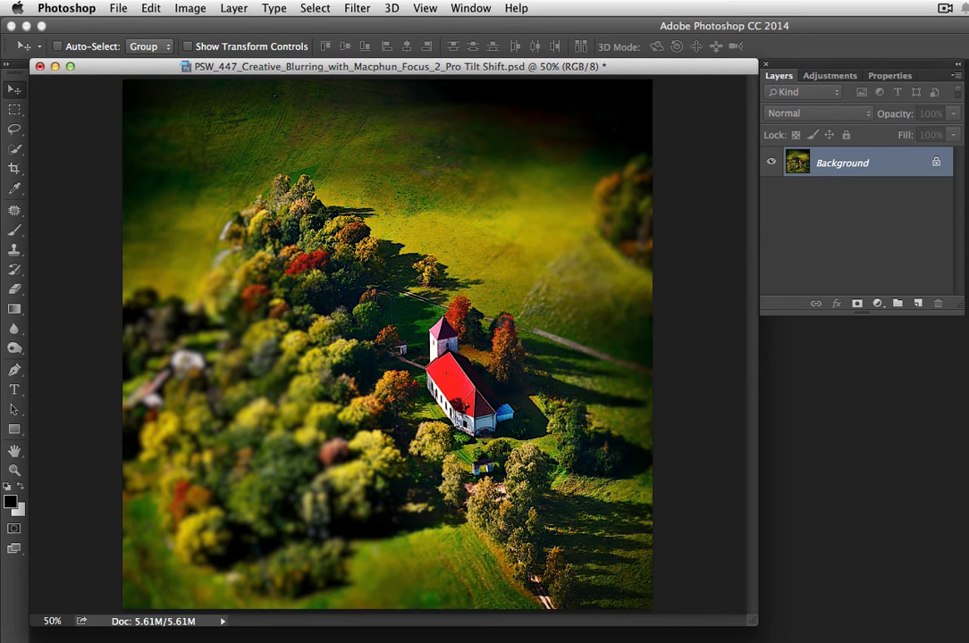
click(59, 45)
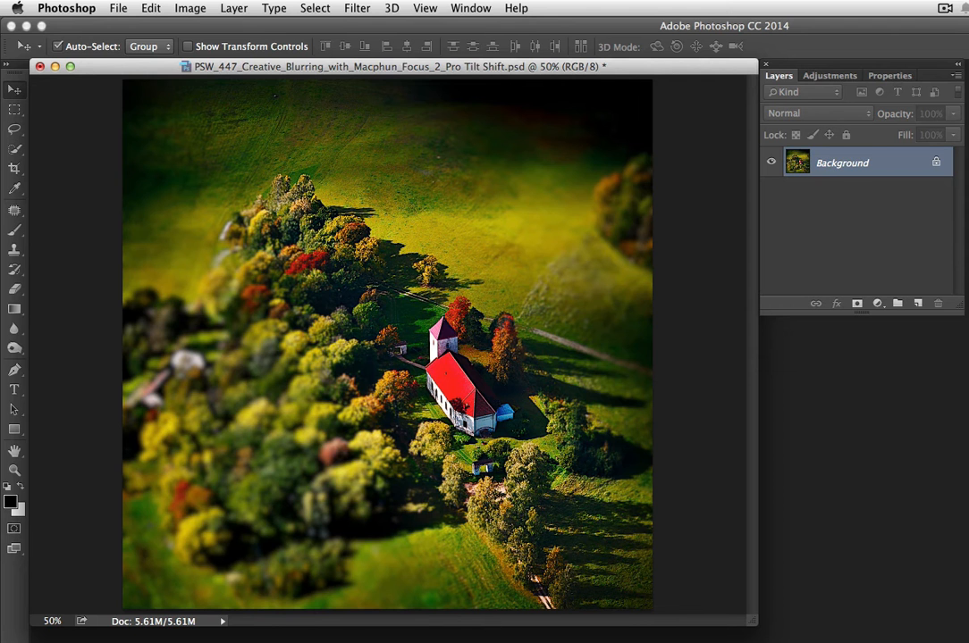